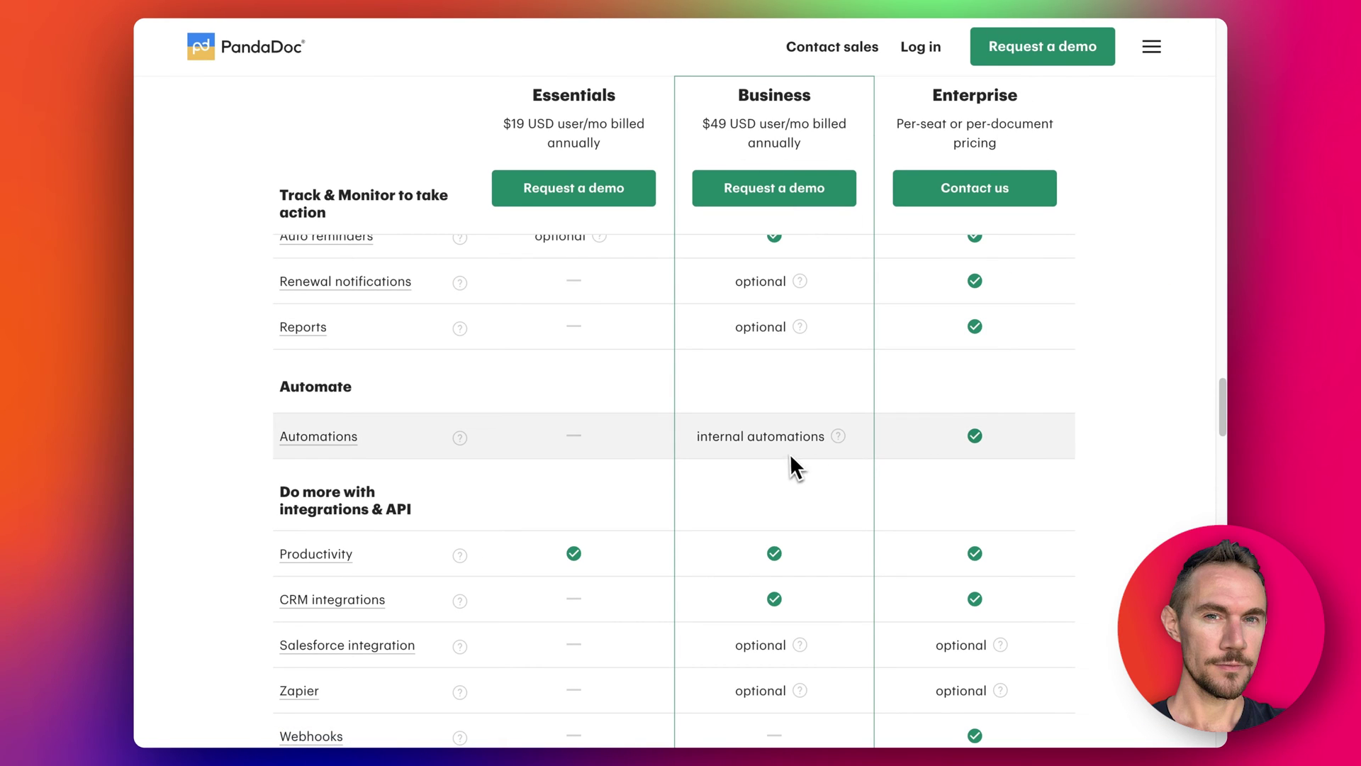
# Step: Look over the HubSpot deal stage list, leaving the deal's stage unchanged
pyautogui.moveTo(834, 444)
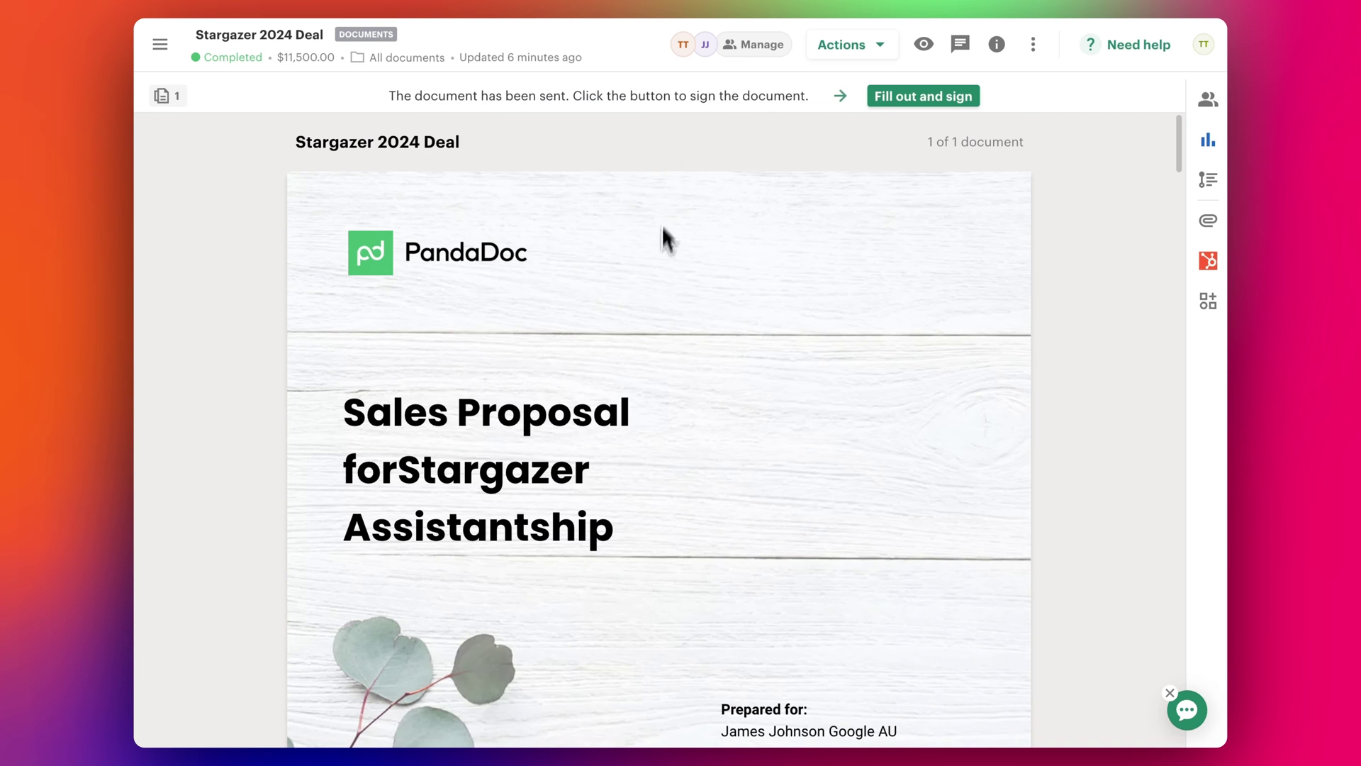
pyautogui.scroll(-15, 629, 344)
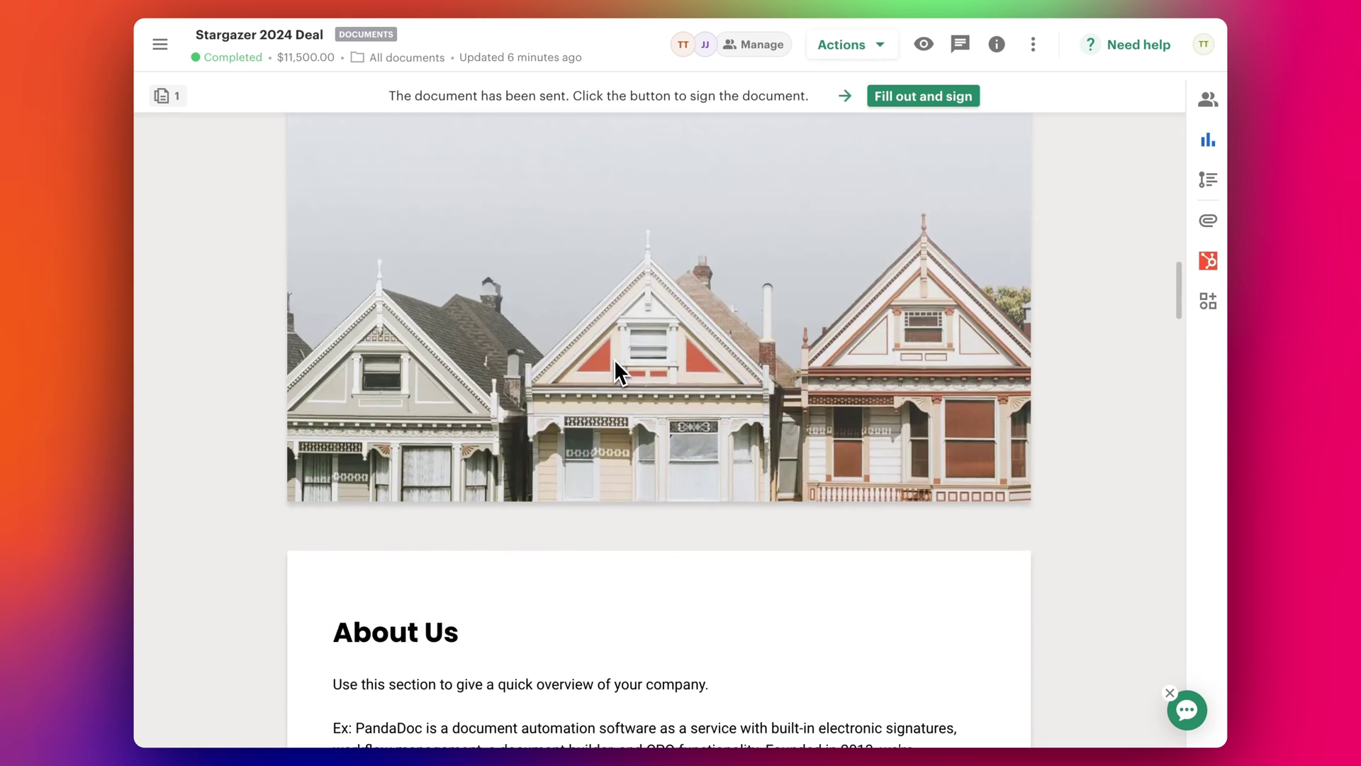
pyautogui.scroll(15, 614, 359)
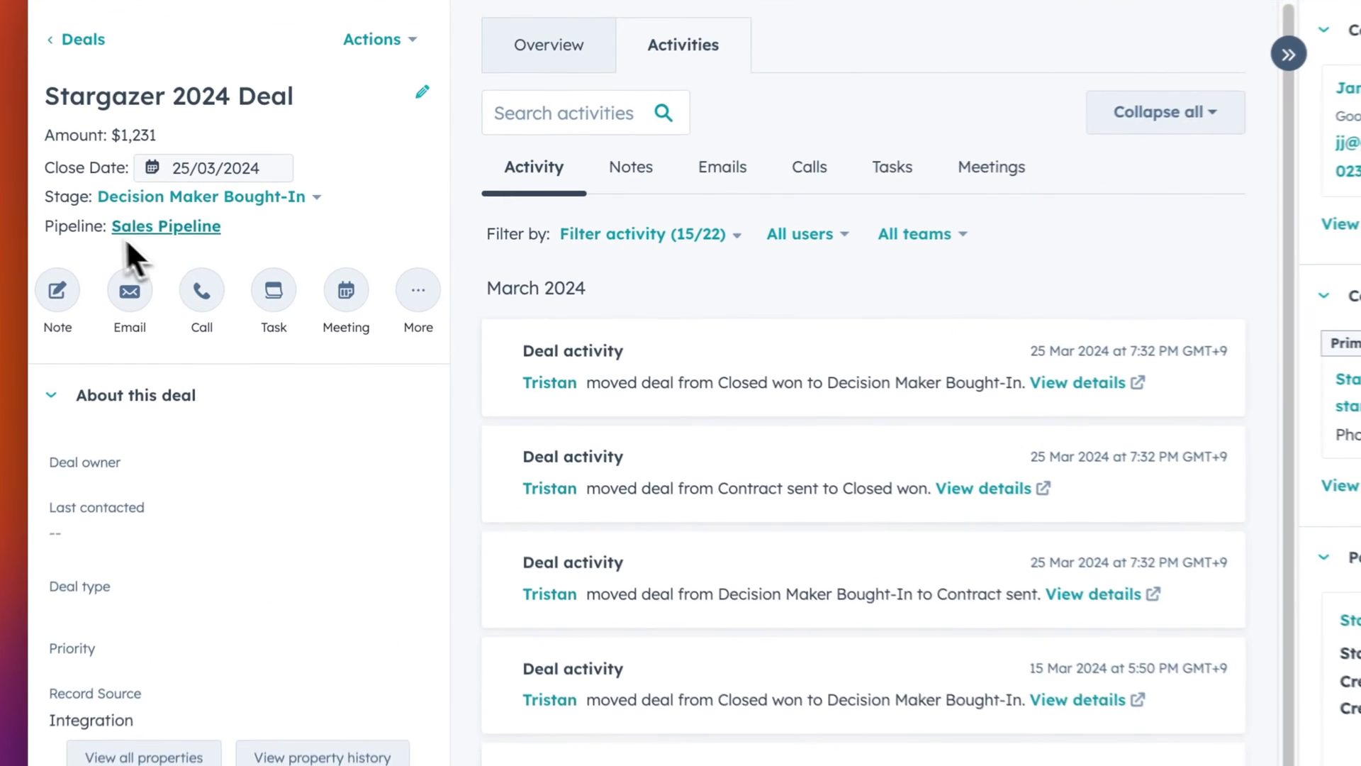
pyautogui.click(150, 199)
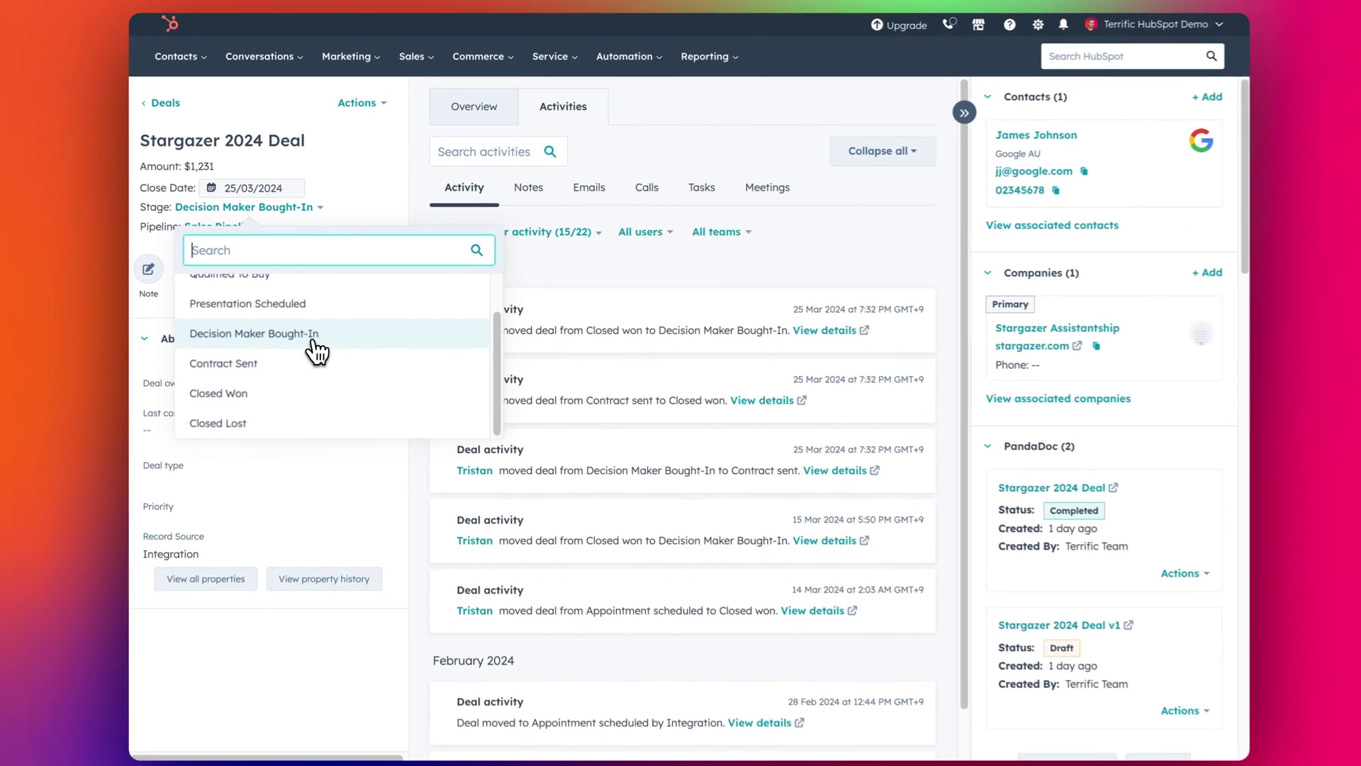
pyautogui.click(815, 152)
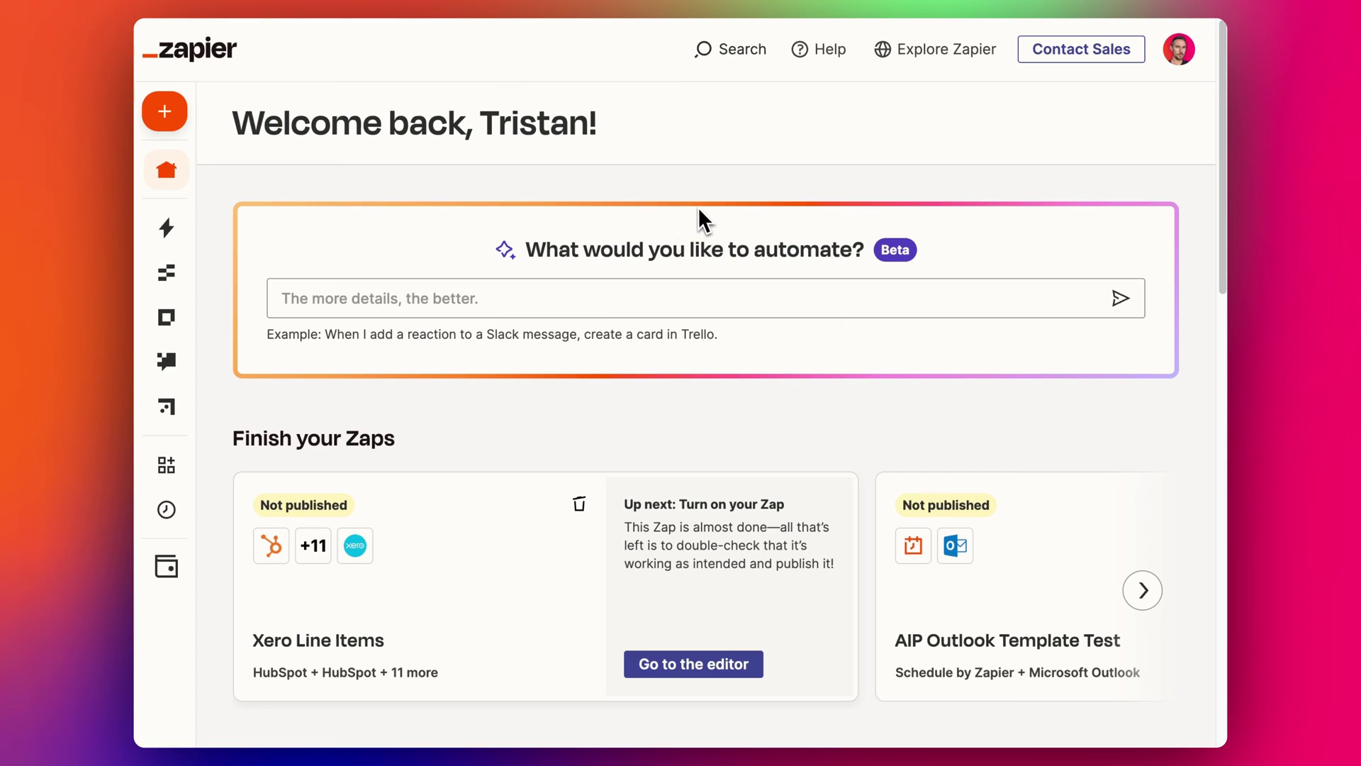
# Step: Describe the PandaDoc-to-HubSpot closed-won automation and open the suggested two-step Zap
pyautogui.click(553, 304)
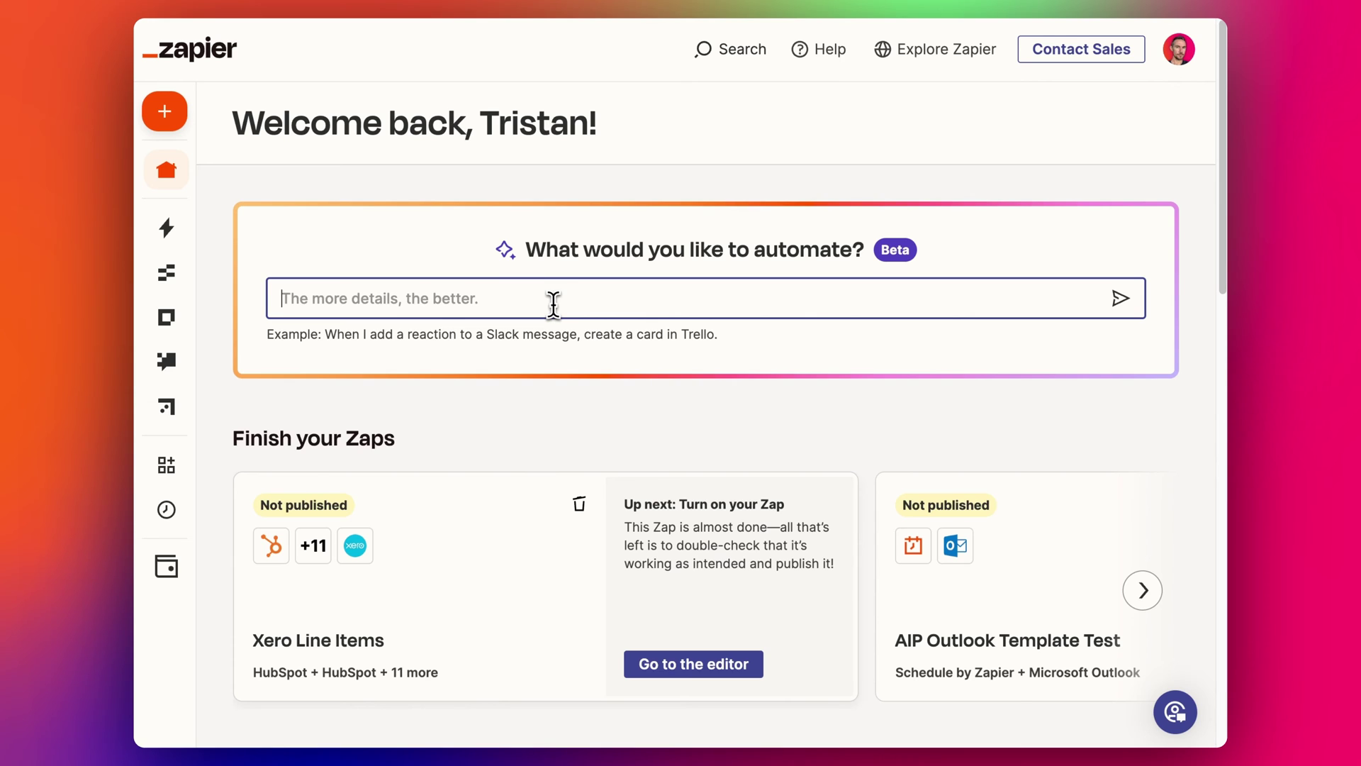
pyautogui.write('p')
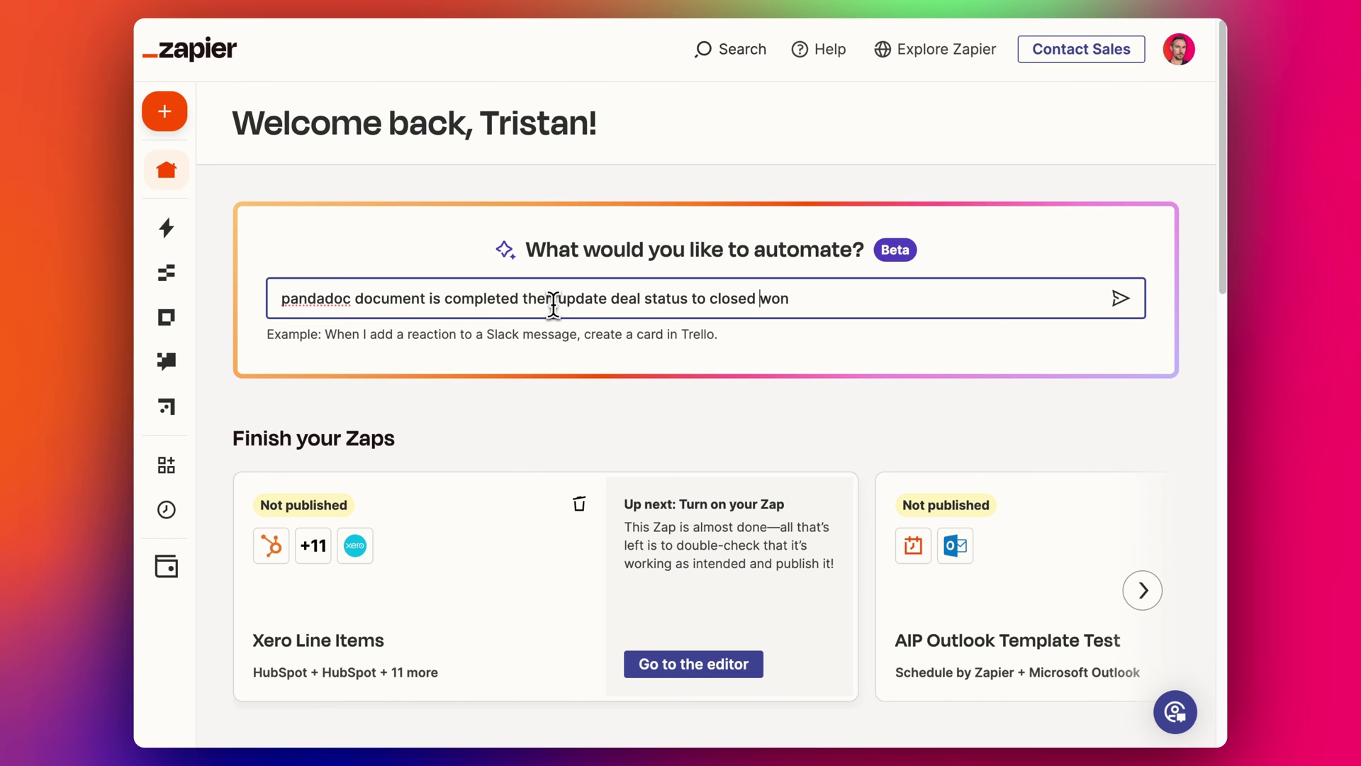
pyautogui.press('Return')
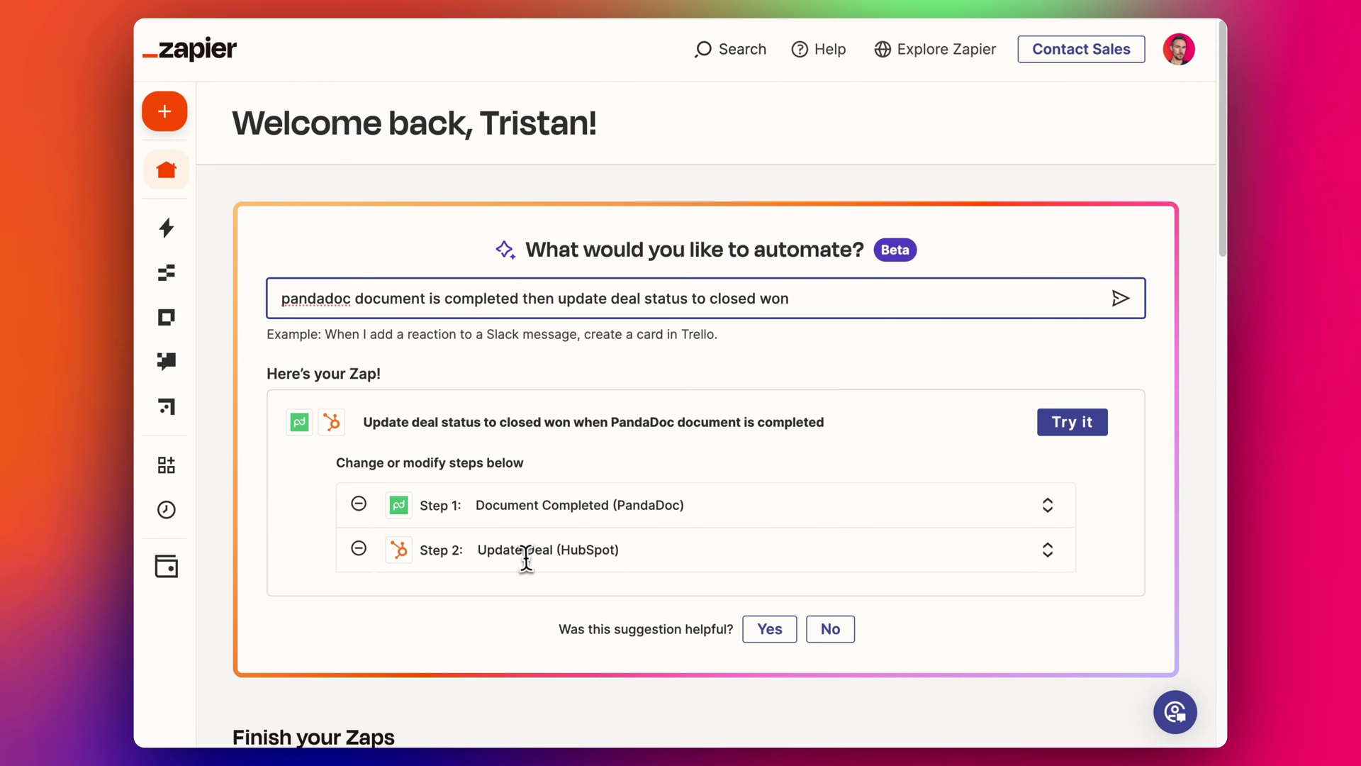
pyautogui.click(1064, 426)
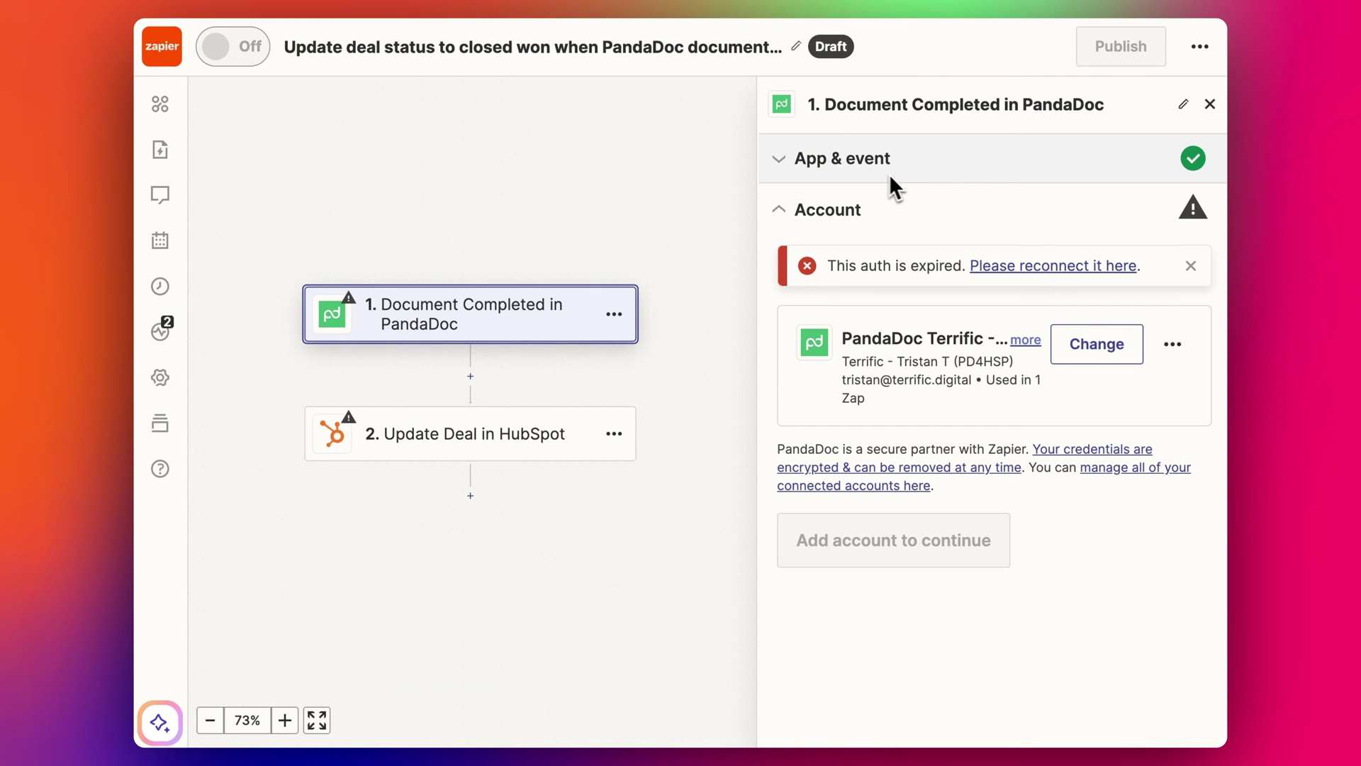
# Step: Reconnect the expired PandaDoc account and authorize Zapier's access
pyautogui.click(1173, 344)
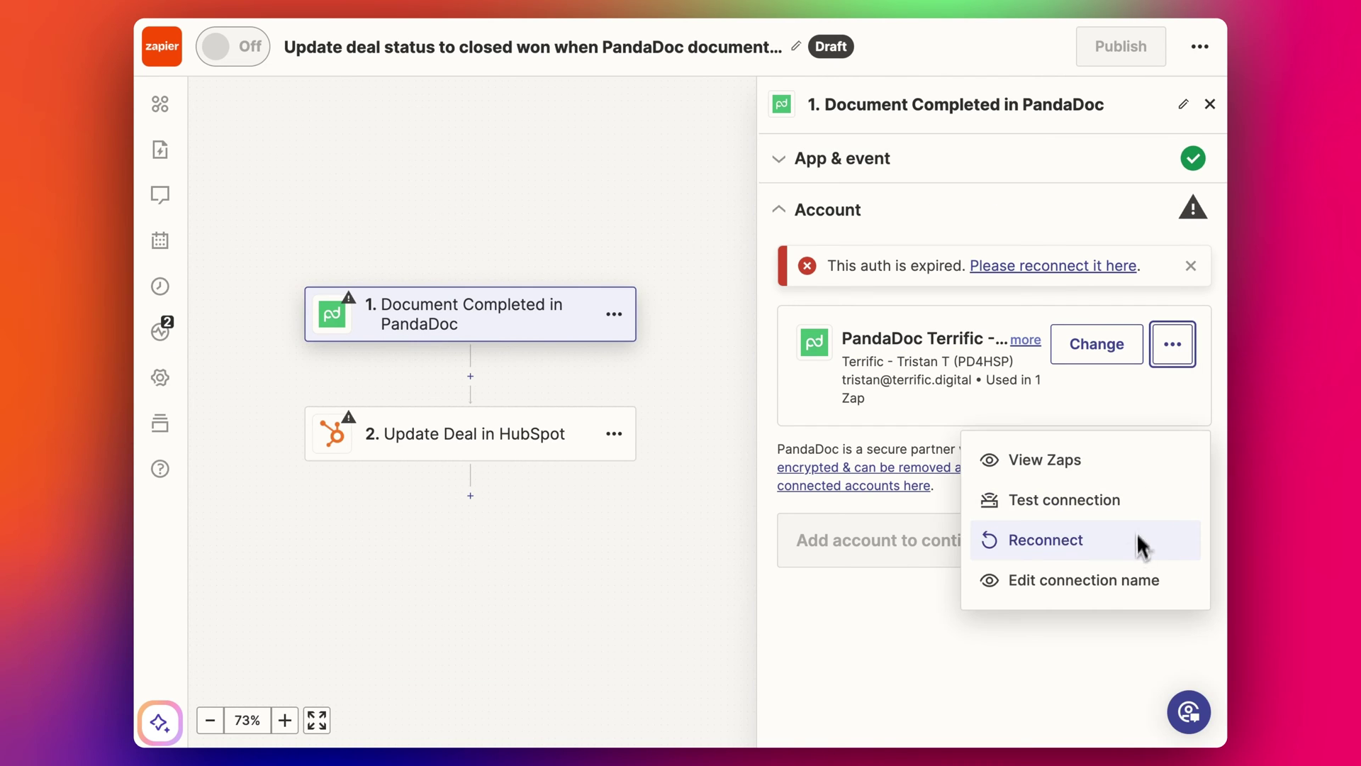
pyautogui.click(1051, 347)
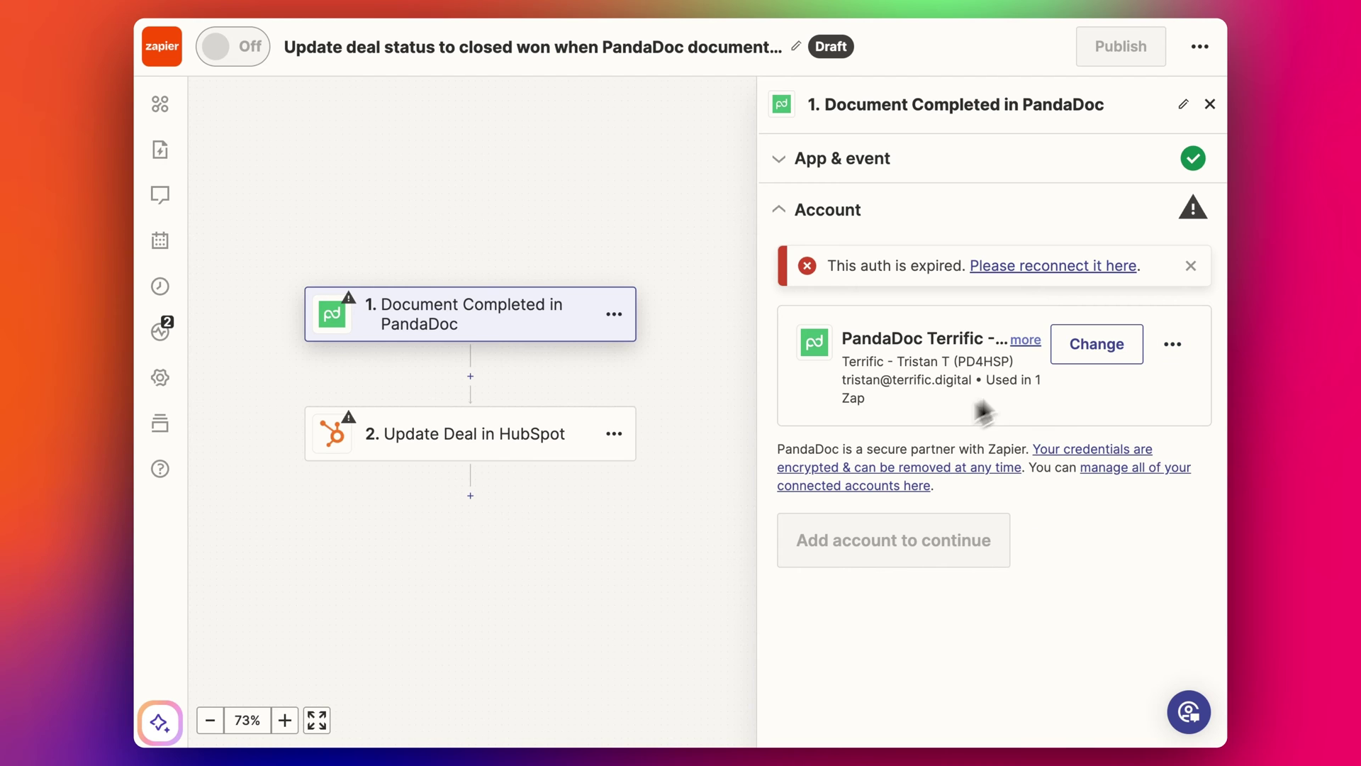
pyautogui.click(1067, 267)
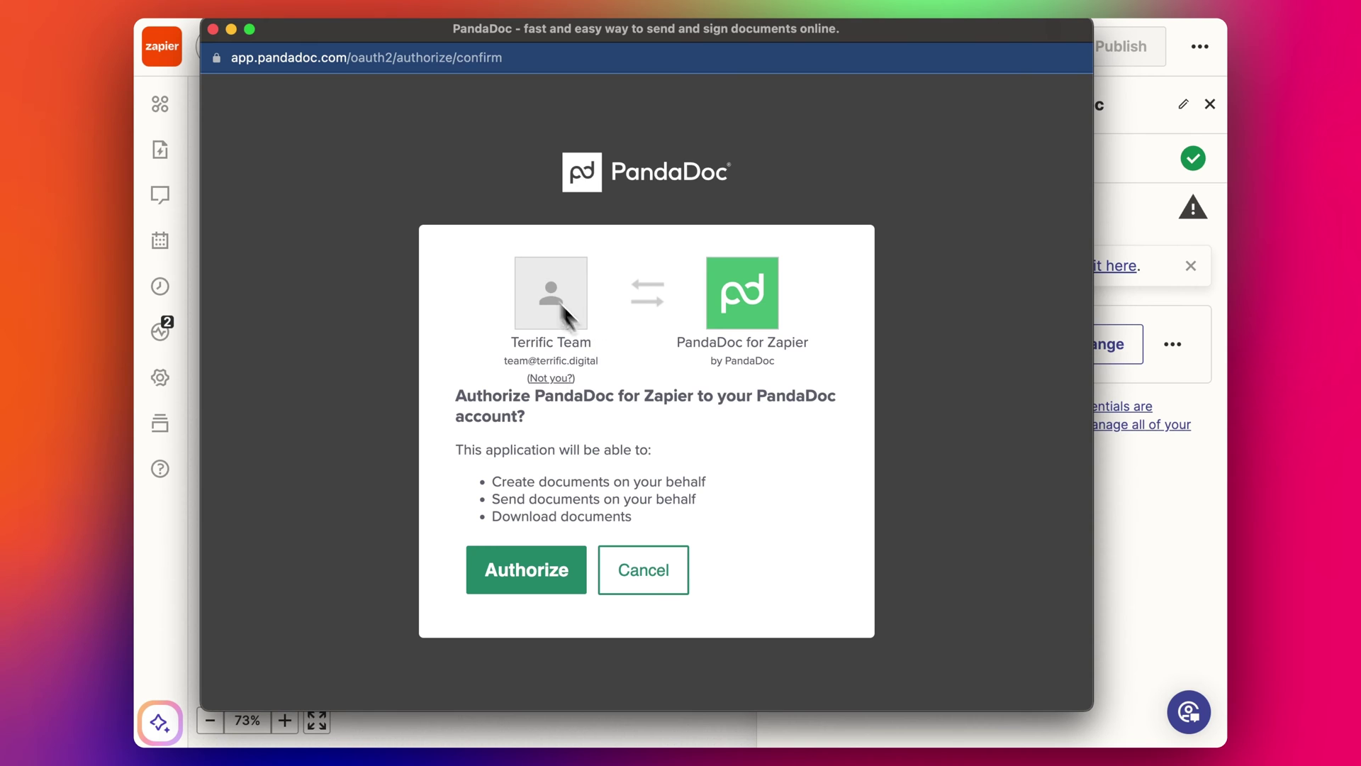
pyautogui.click(541, 586)
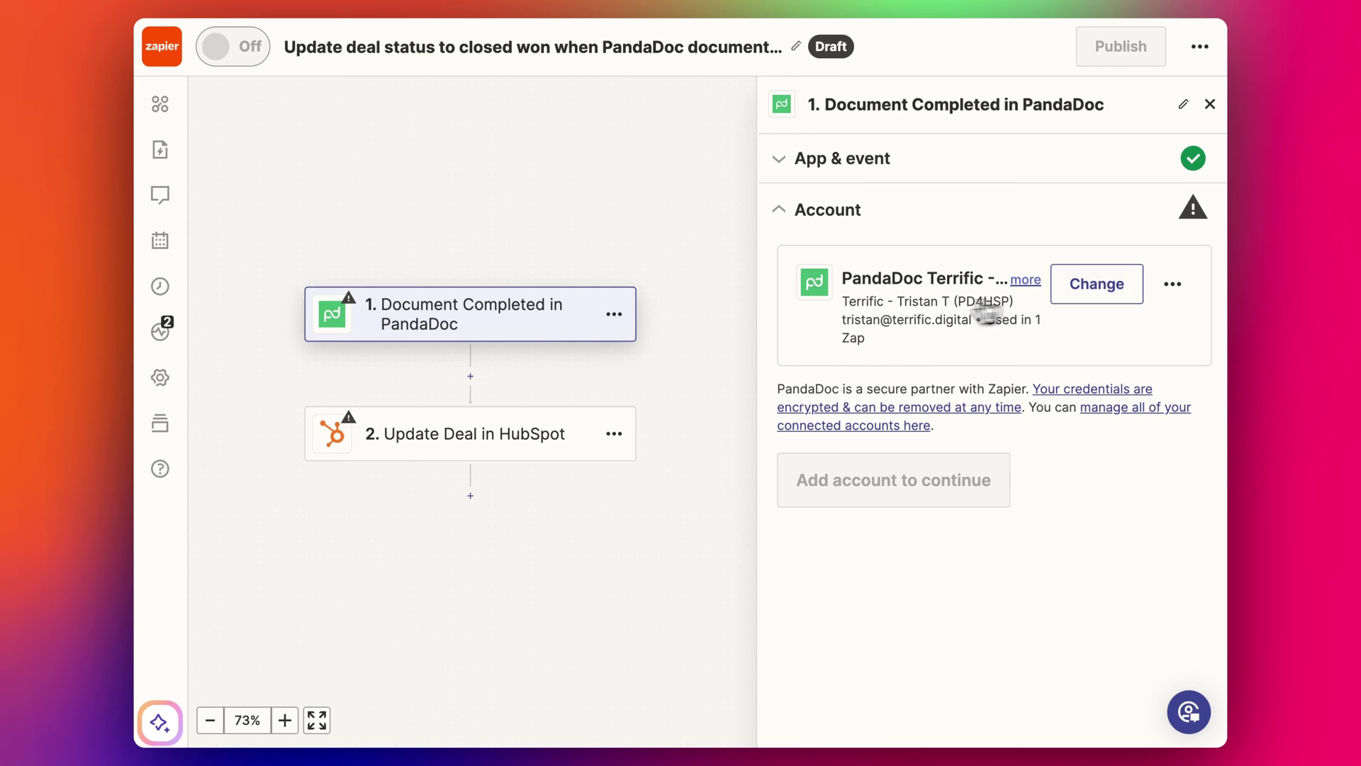
# Step: Rename the PandaDoc connection to 'PandaDoc Team Terrific'
pyautogui.click(1168, 288)
pyautogui.click(1079, 534)
pyautogui.doubleClick(750, 374)
pyautogui.write('team')
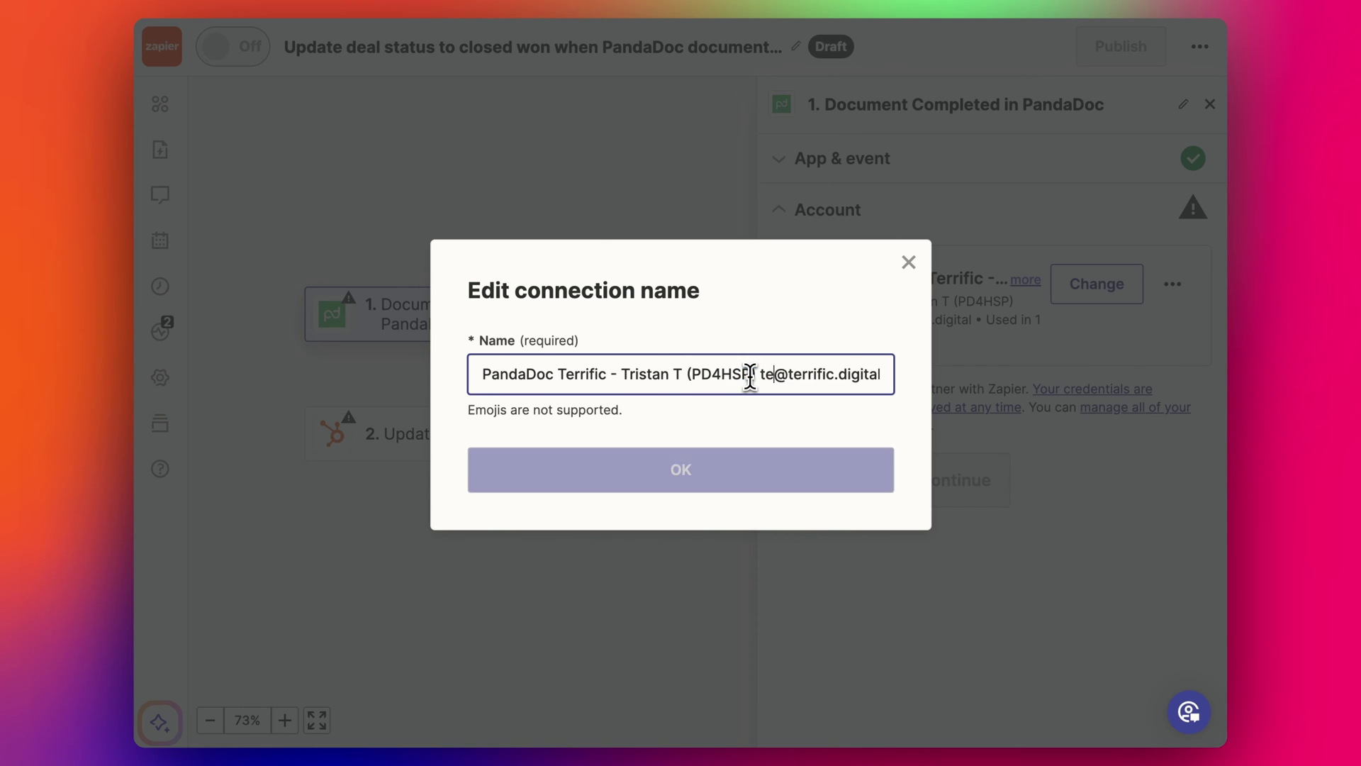
pyautogui.moveTo(761, 376); pyautogui.dragTo(556, 374)
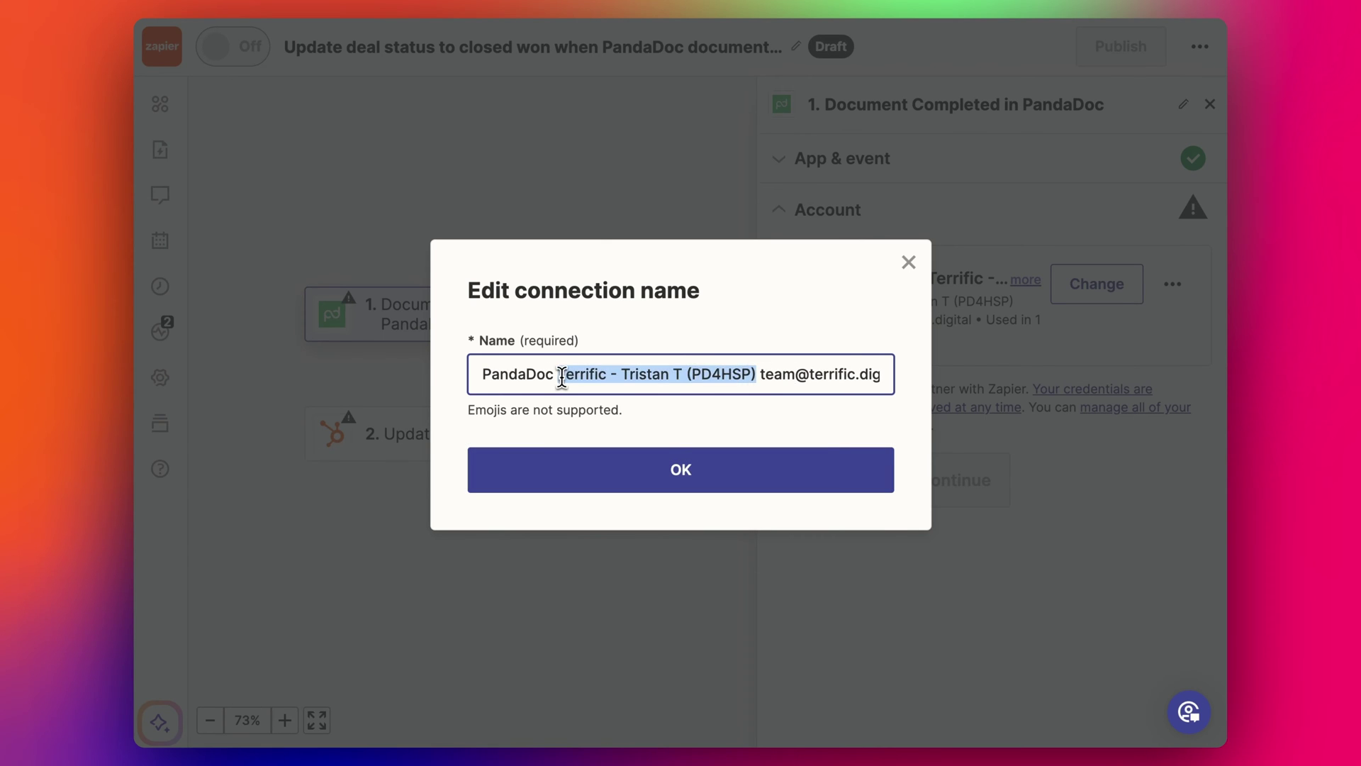
pyautogui.write('Team Terrific')
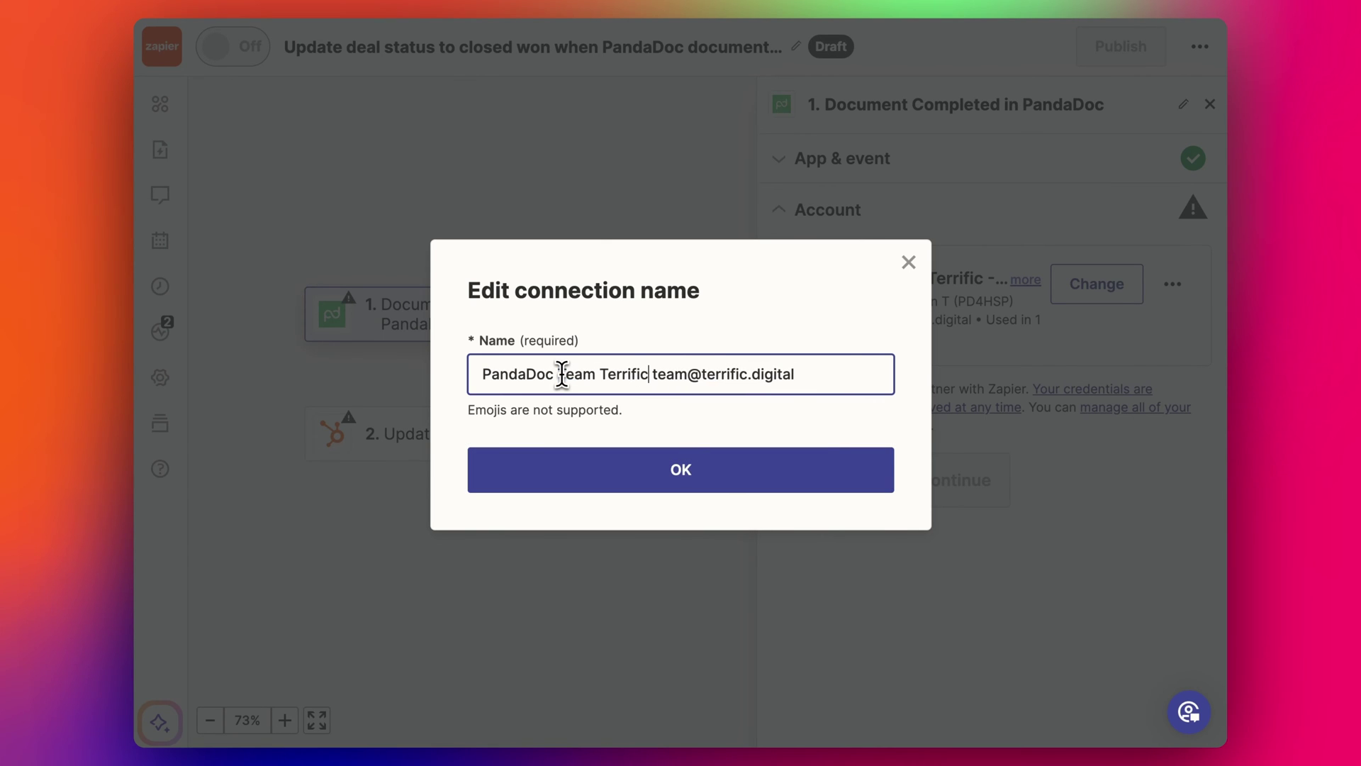
pyautogui.click(605, 471)
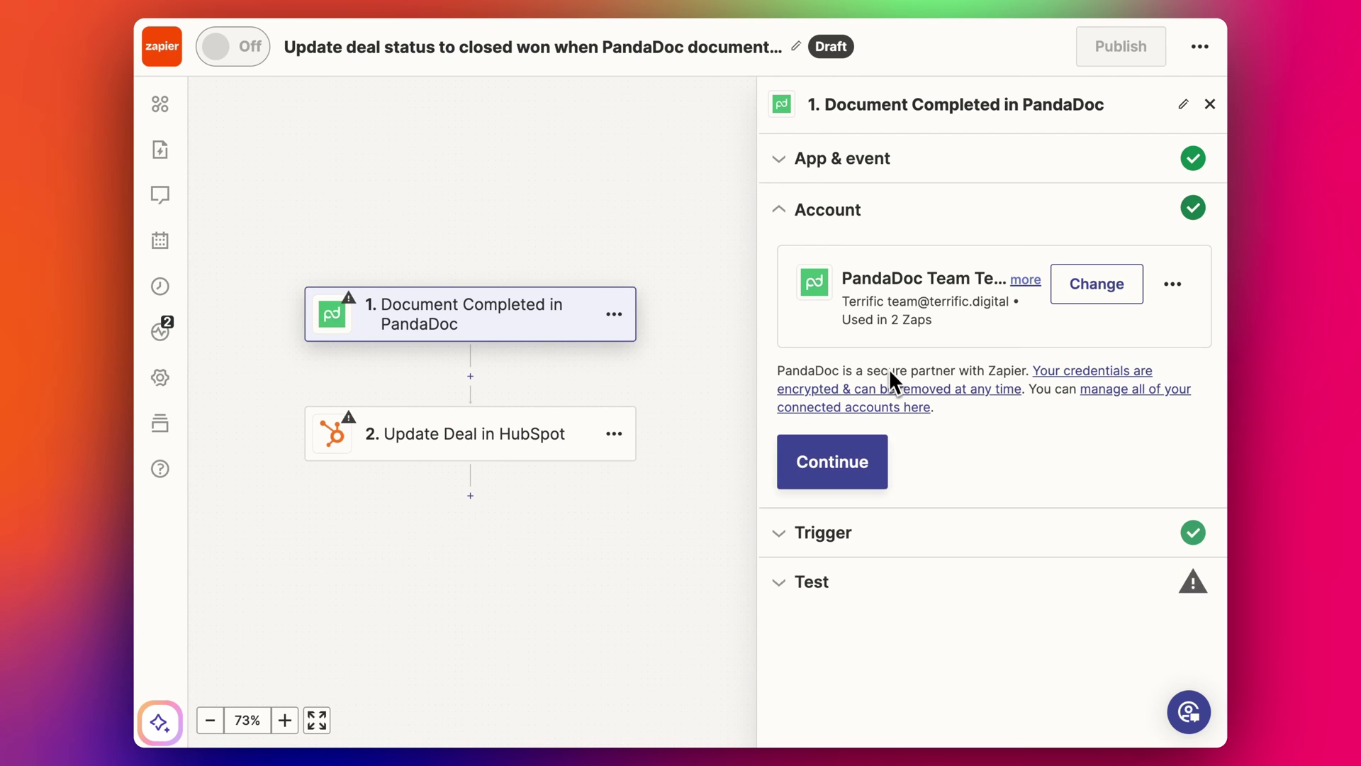
# Step: Limit the PandaDoc trigger to documents from the Sample Sales Proposal template
pyautogui.click(873, 462)
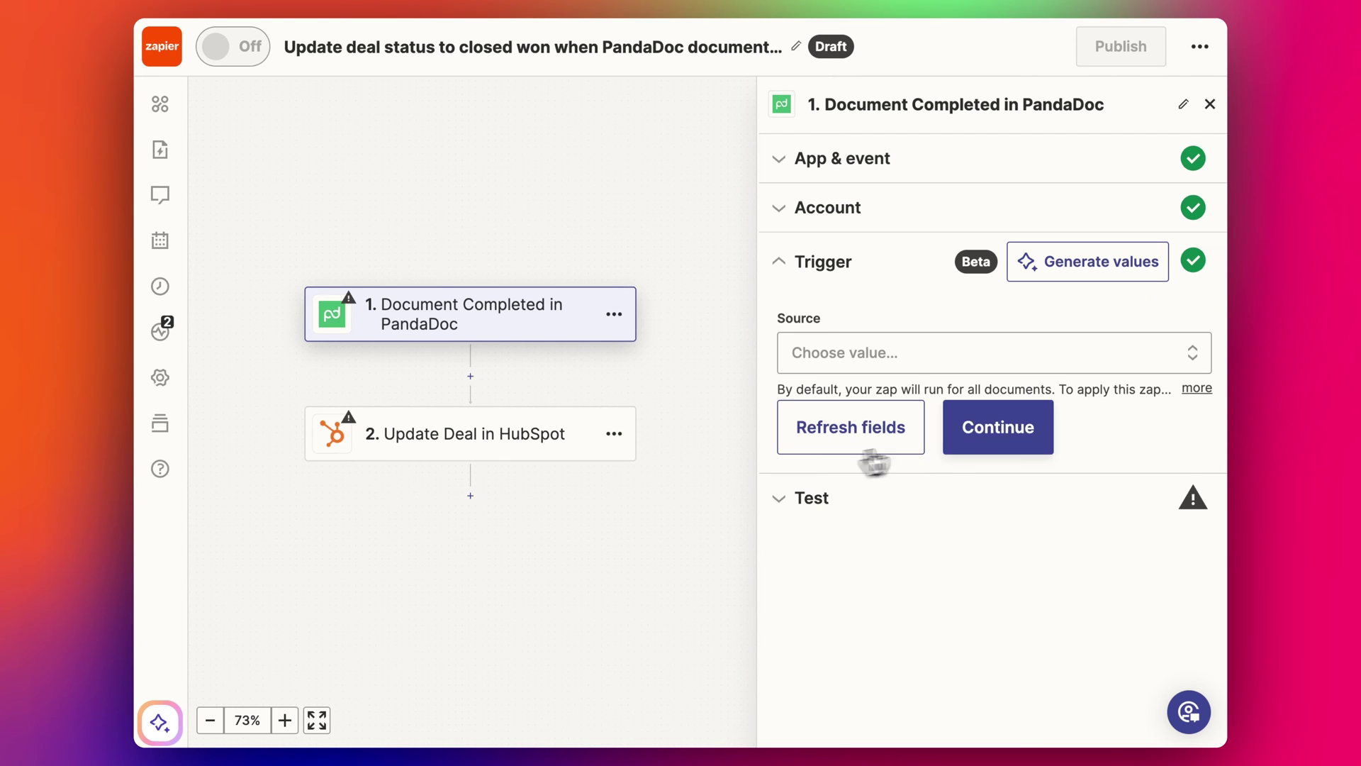
pyautogui.click(919, 361)
pyautogui.scroll(-2, 914, 496)
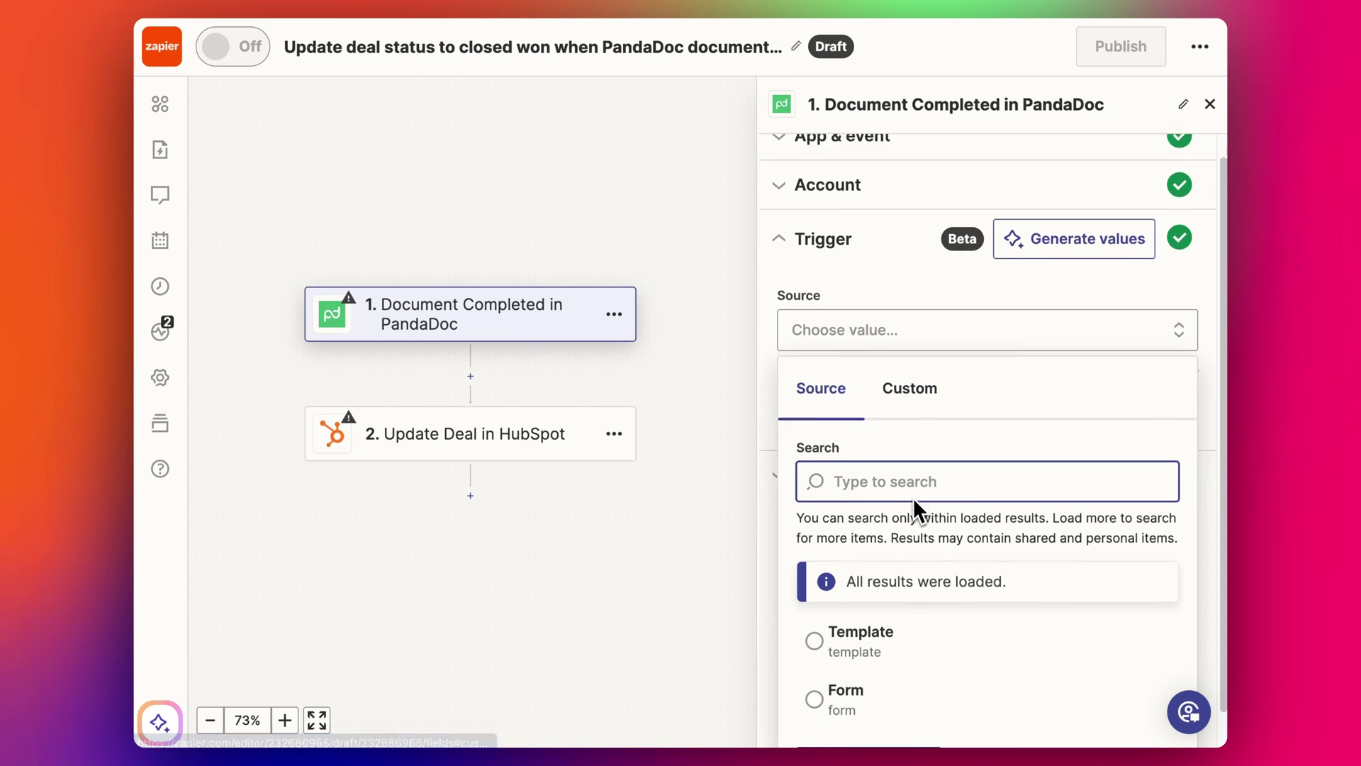
pyautogui.click(870, 601)
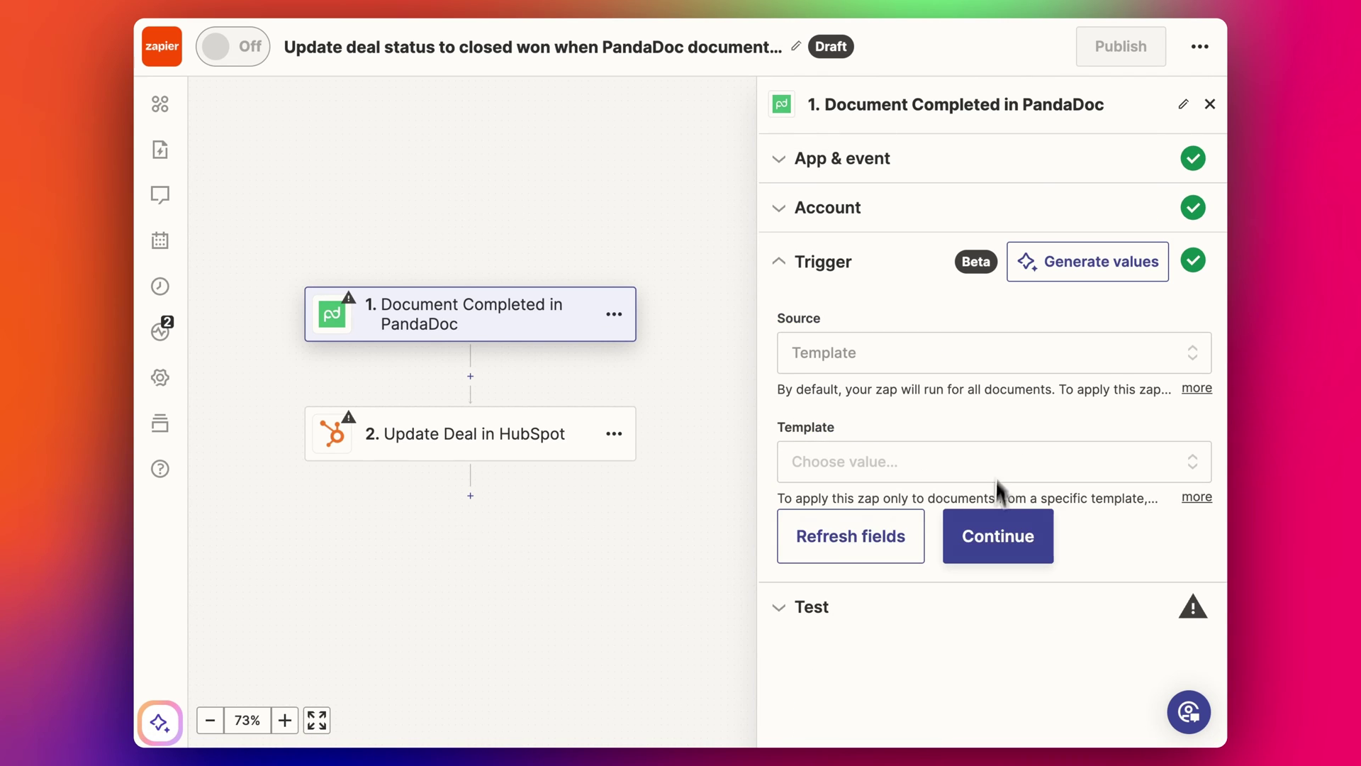
pyautogui.click(977, 474)
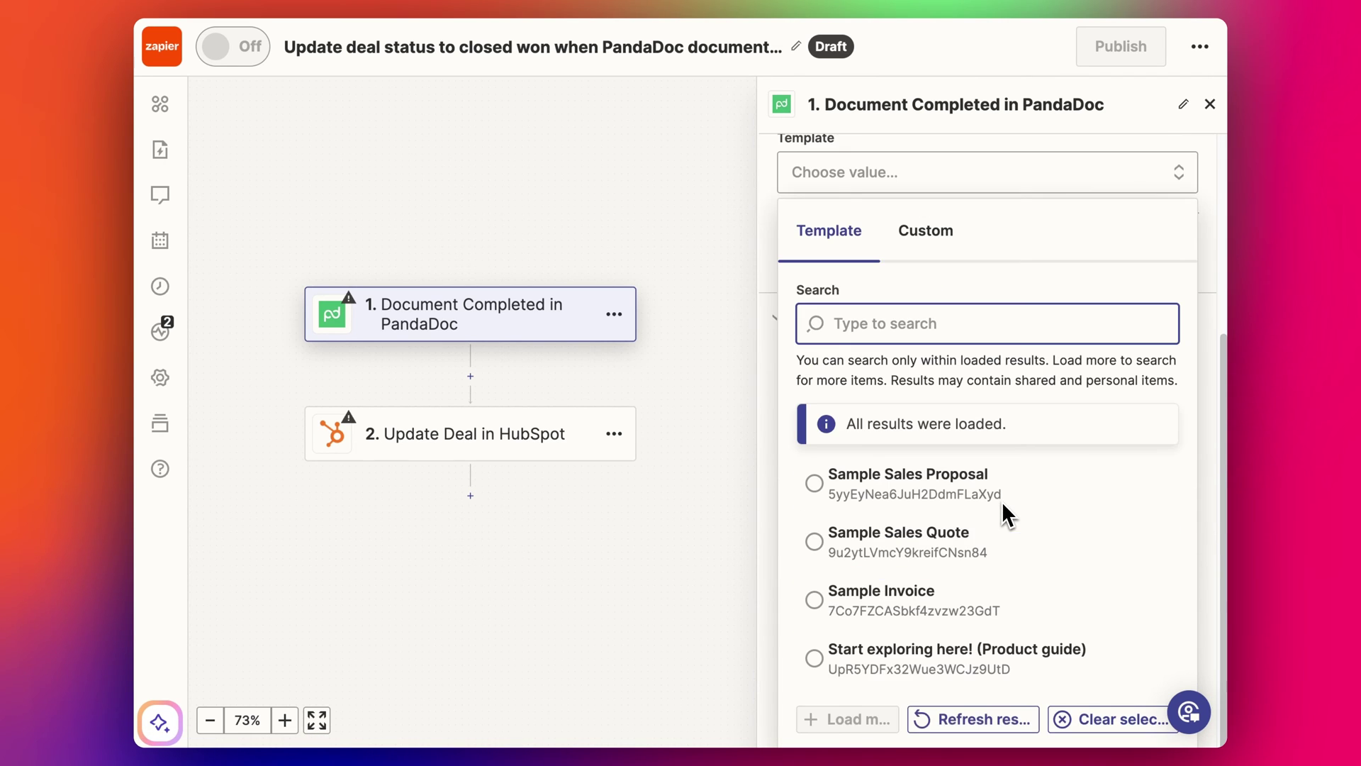
pyautogui.click(912, 494)
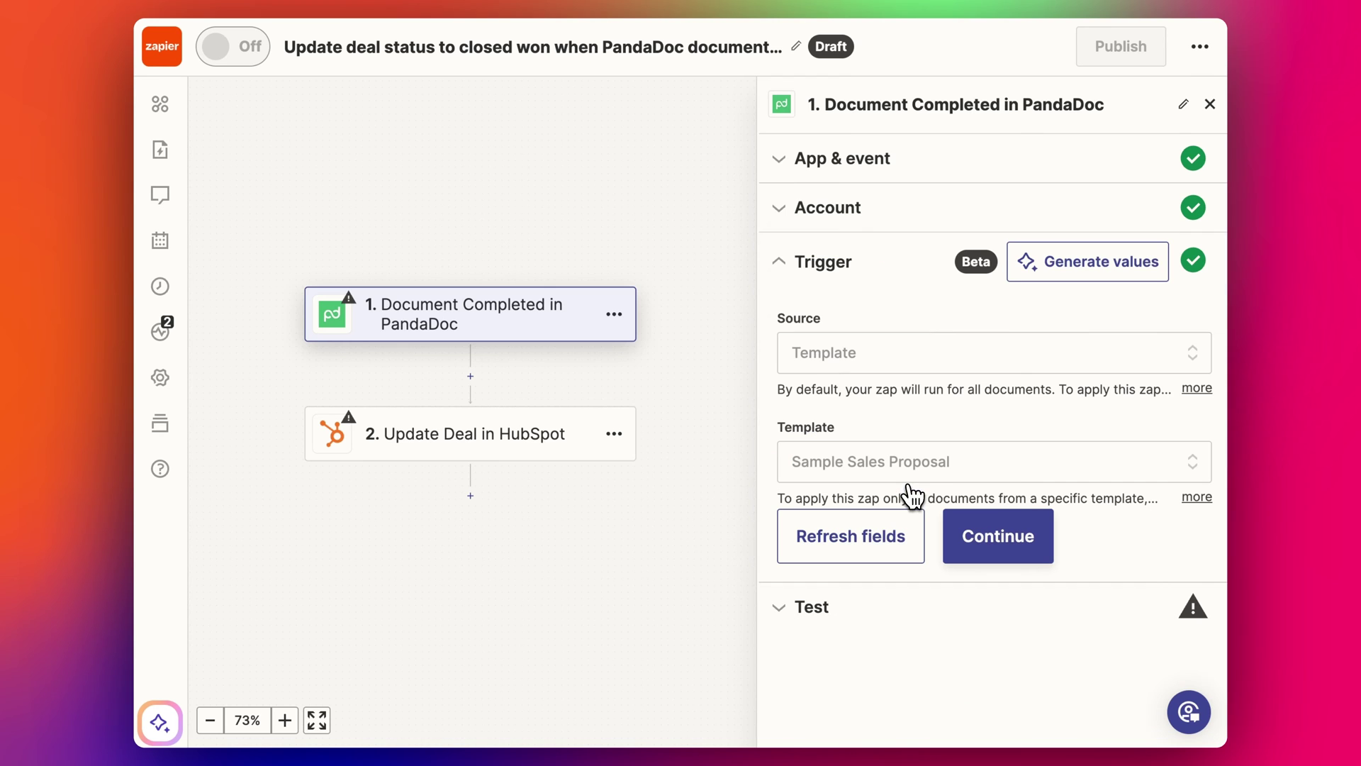
pyautogui.click(995, 542)
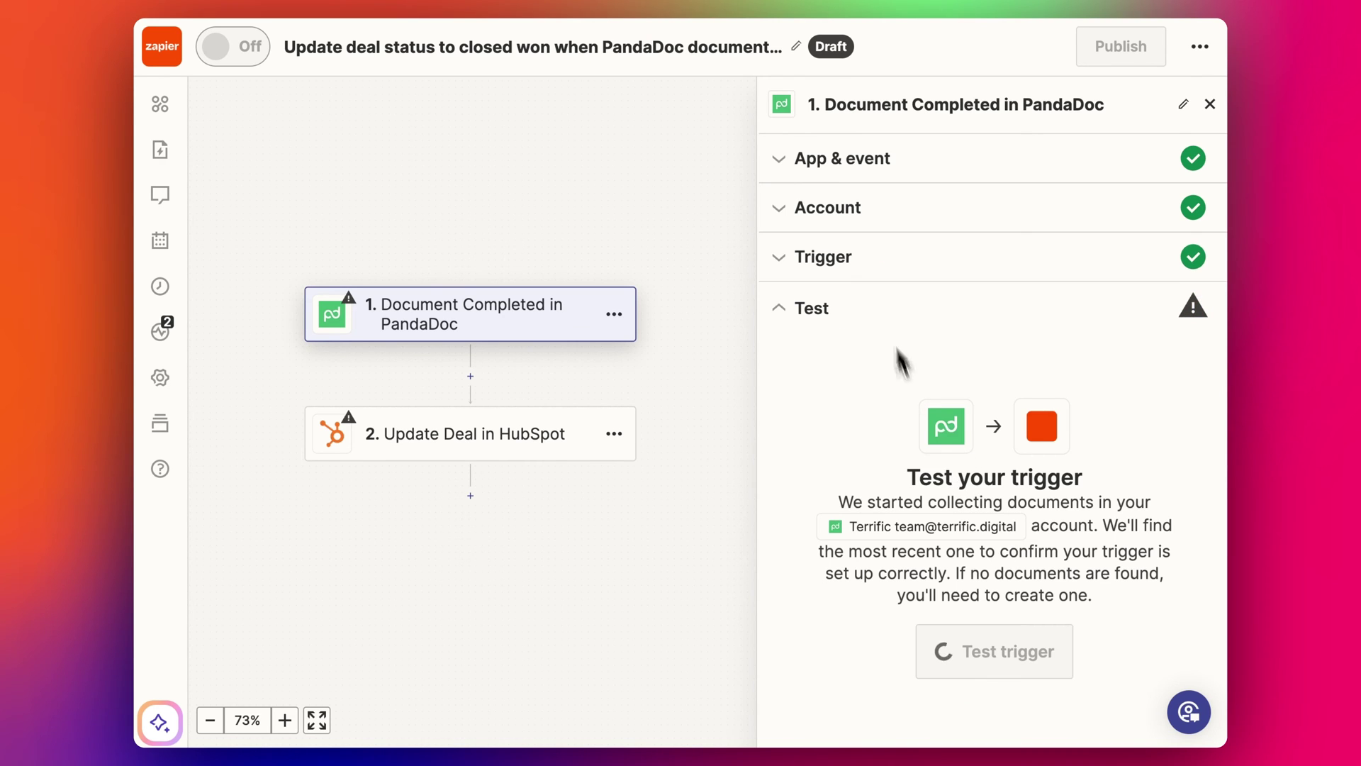
pyautogui.click(890, 267)
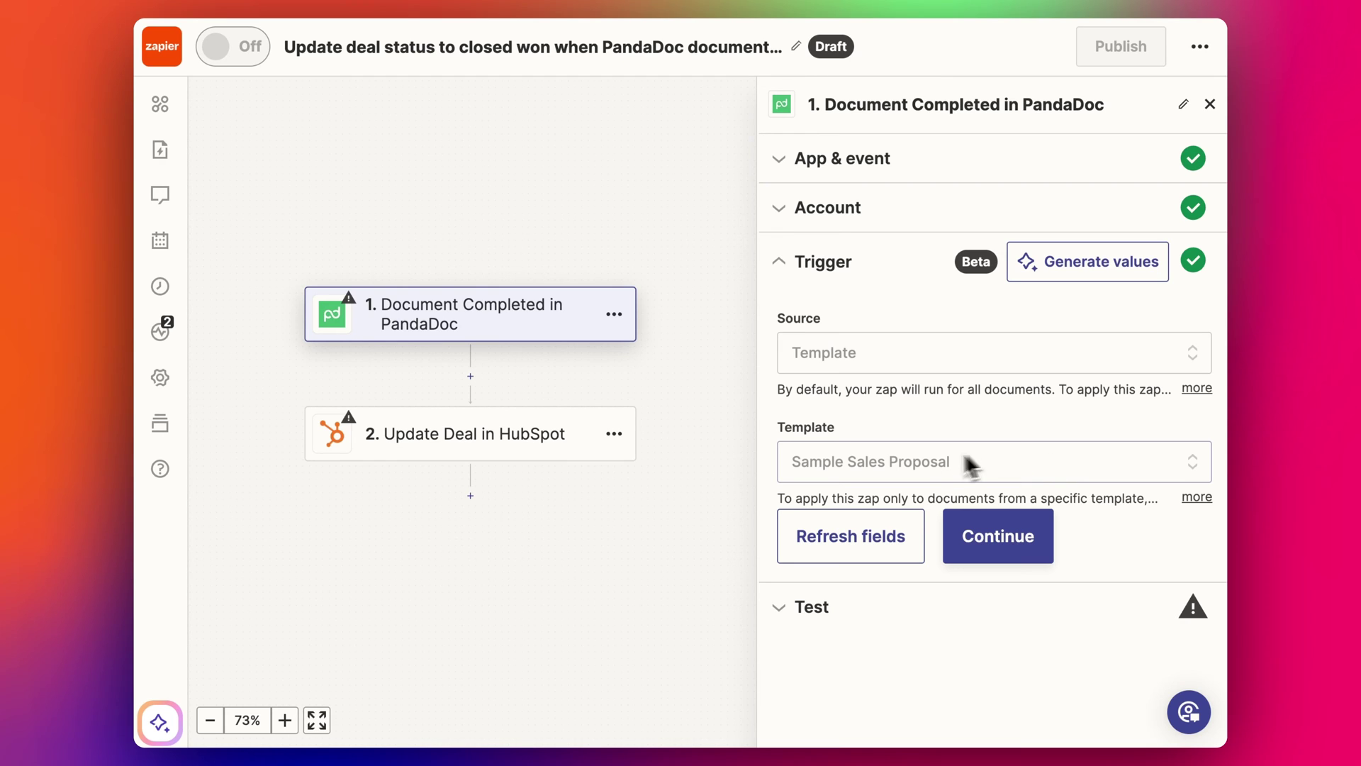
pyautogui.click(1006, 538)
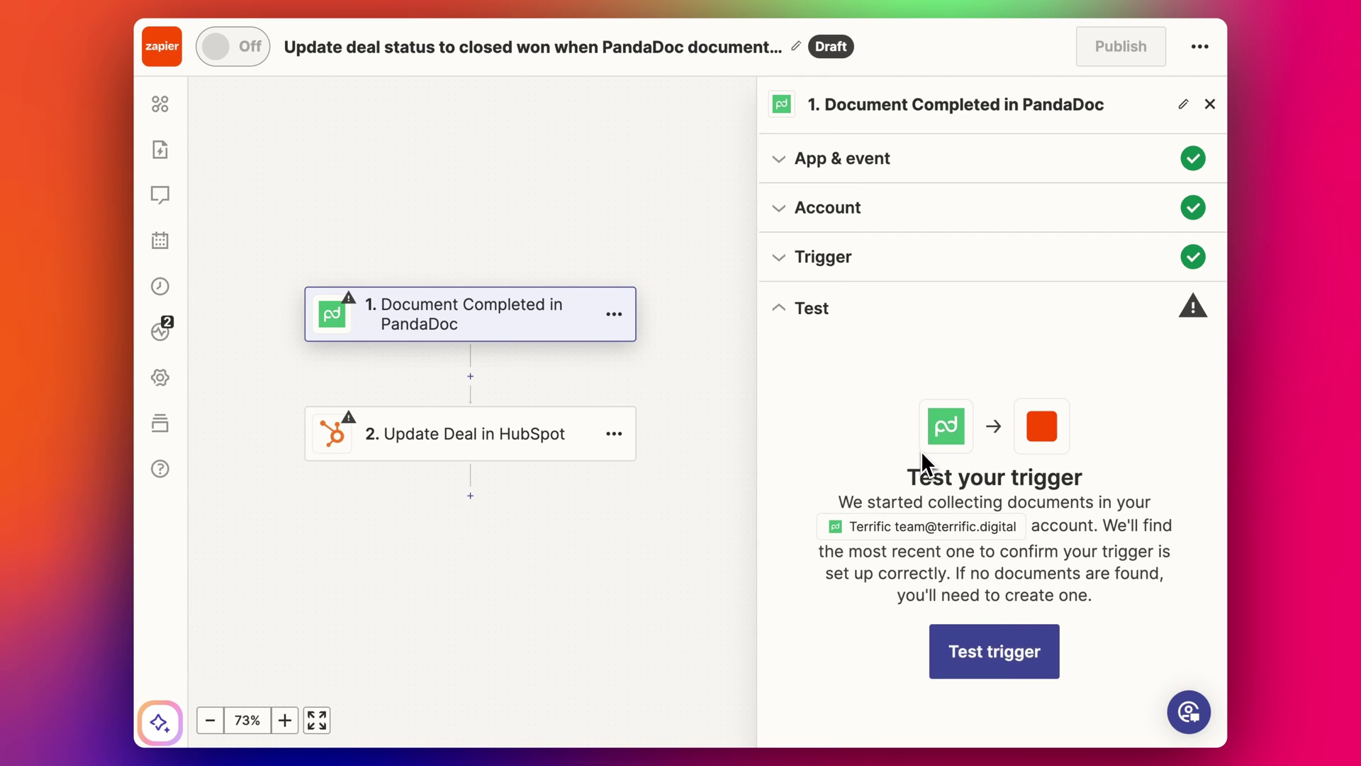
# Step: Test the trigger and continue with the Document A record
pyautogui.click(961, 677)
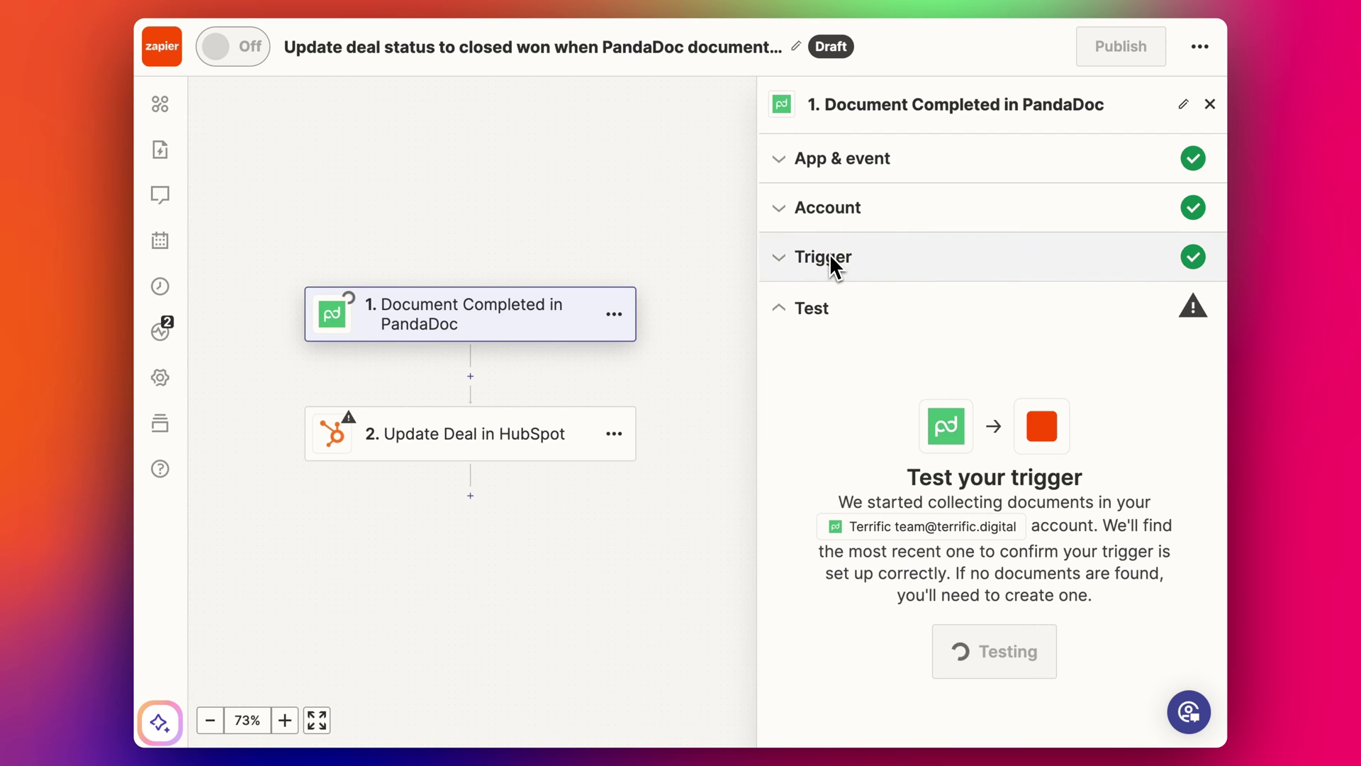
pyautogui.scroll(-3, 915, 397)
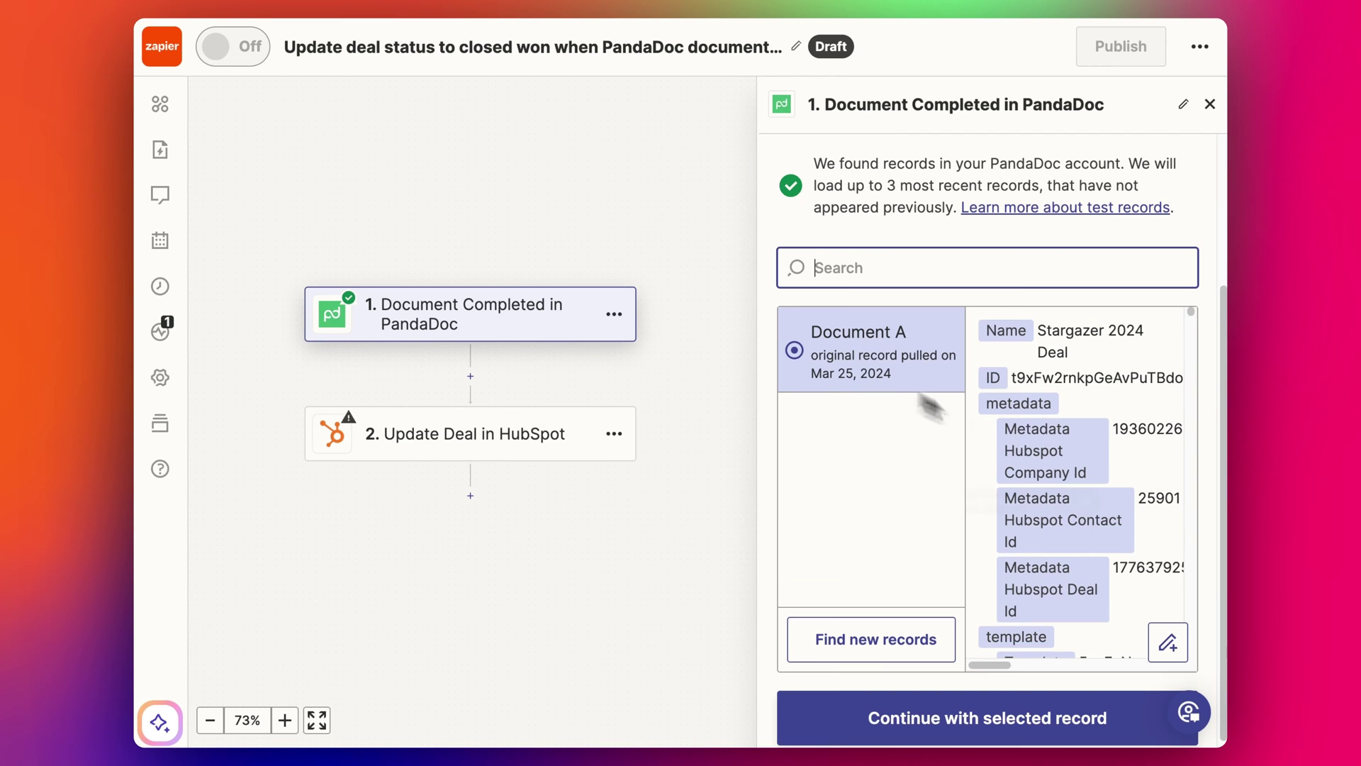
pyautogui.scroll(-3, 1070, 431)
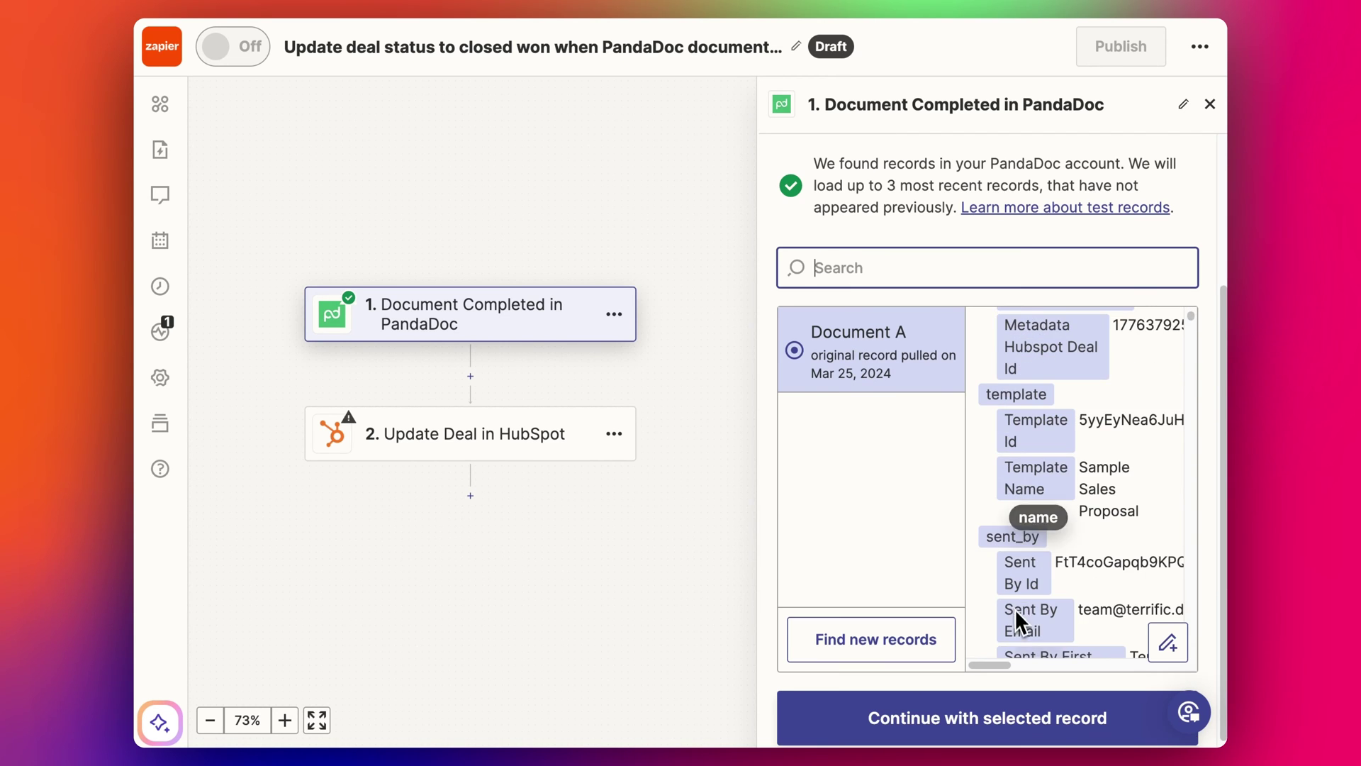
pyautogui.click(993, 719)
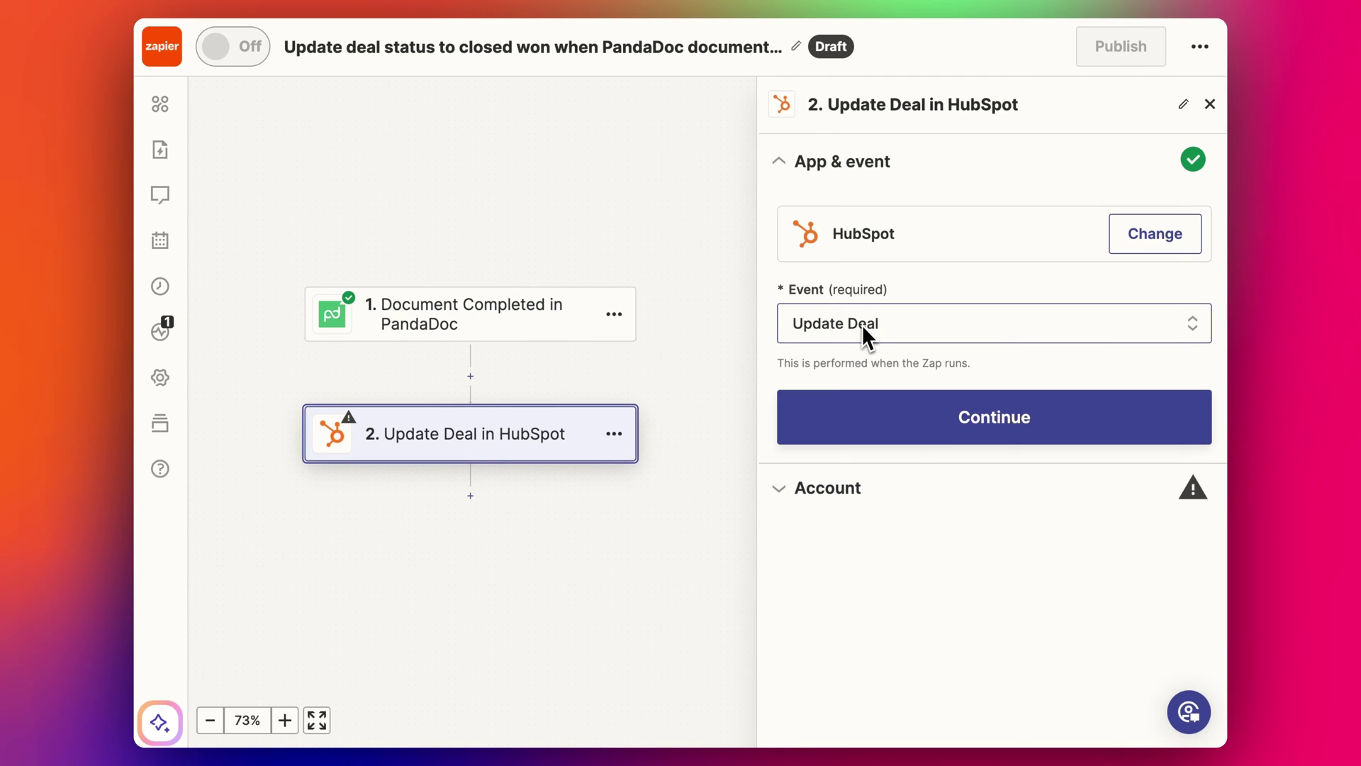
# Step: Connect the HubSpot account to Update Deal and open trigger data for Object ID
pyautogui.click(966, 419)
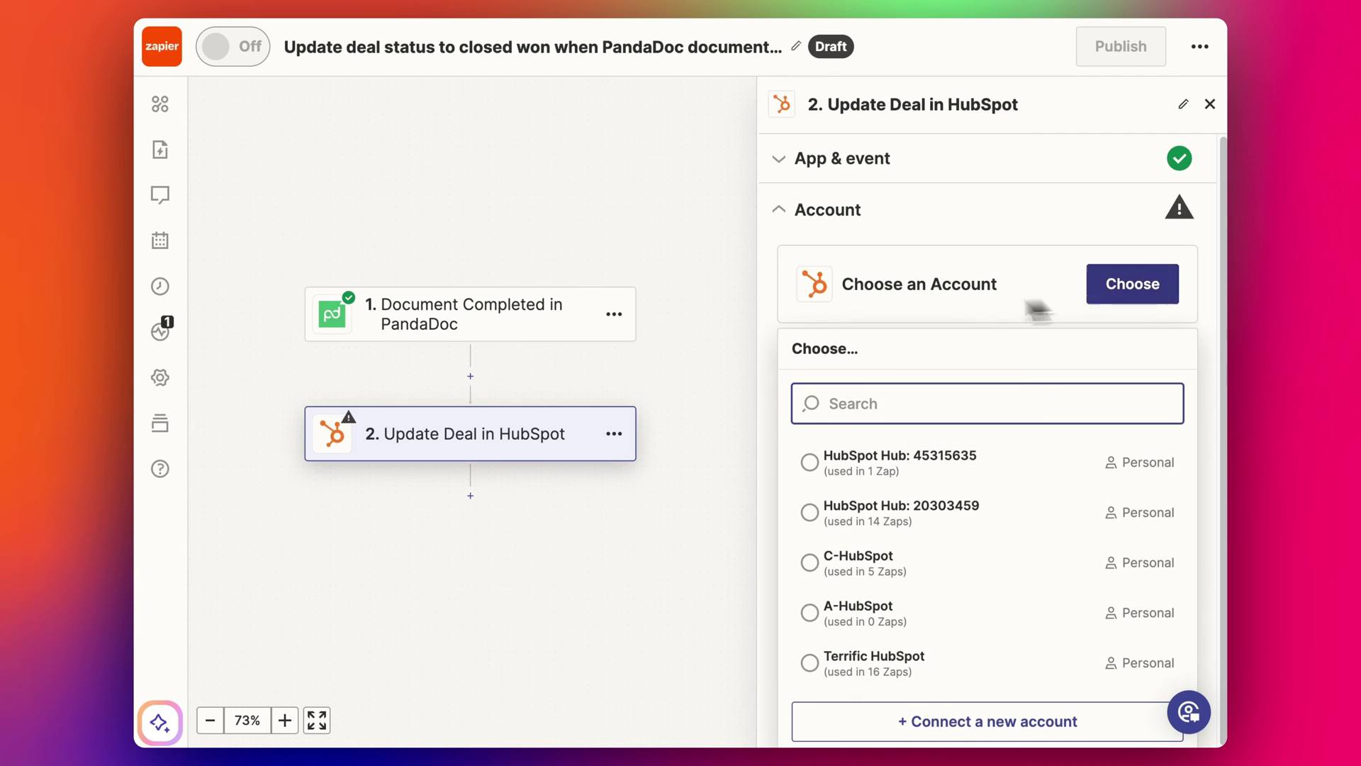
pyautogui.click(937, 516)
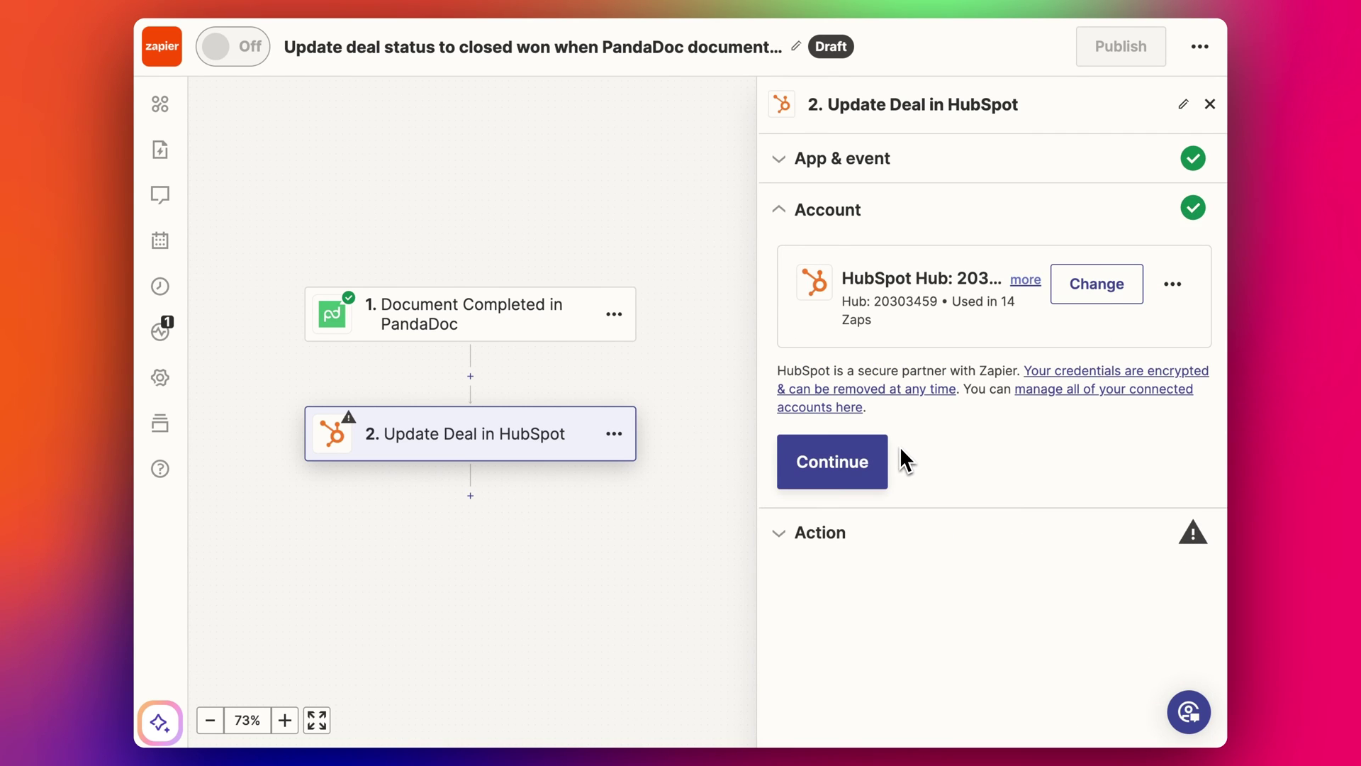
pyautogui.click(886, 458)
pyautogui.scroll(-5, 955, 383)
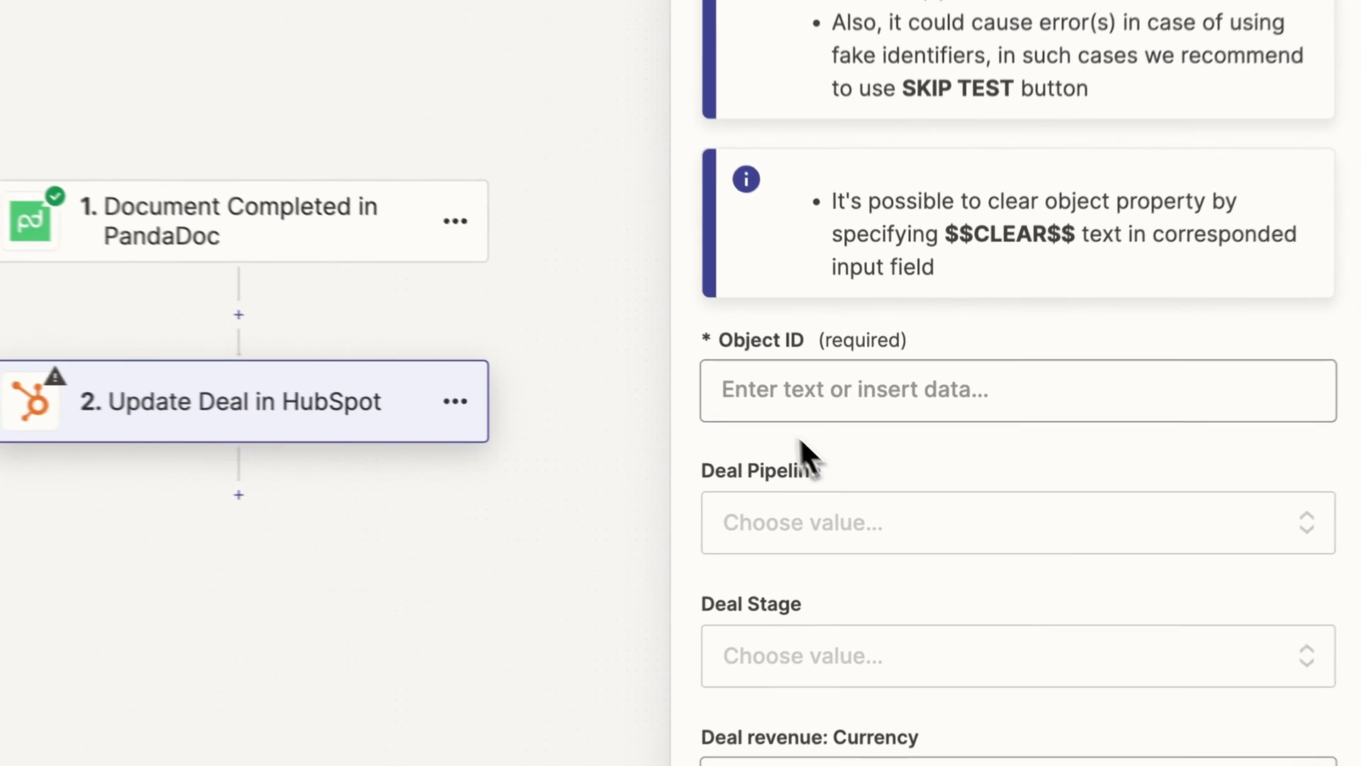
pyautogui.click(864, 437)
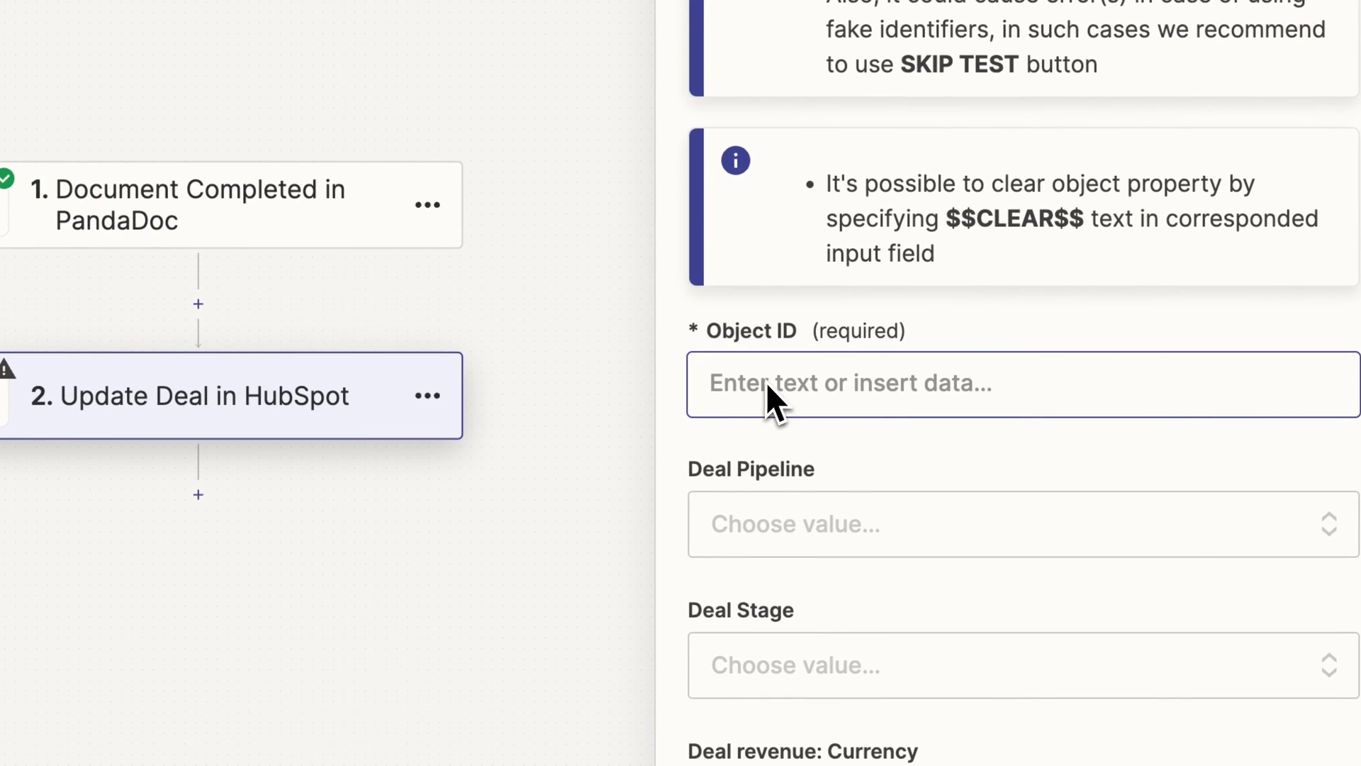
pyautogui.click(709, 385)
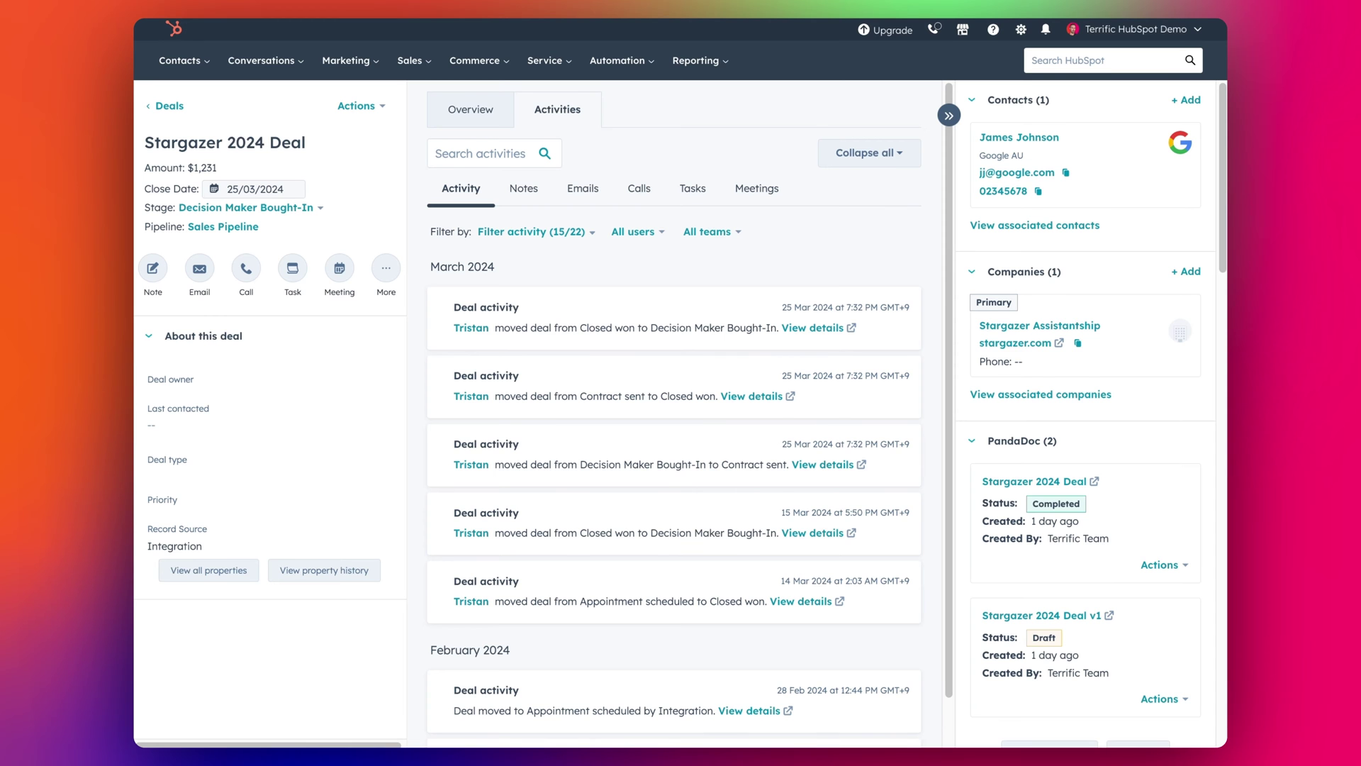
# Step: Select the Stargazer 2024 Deal's record ID in the HubSpot page address
pyautogui.moveTo(597, 33)
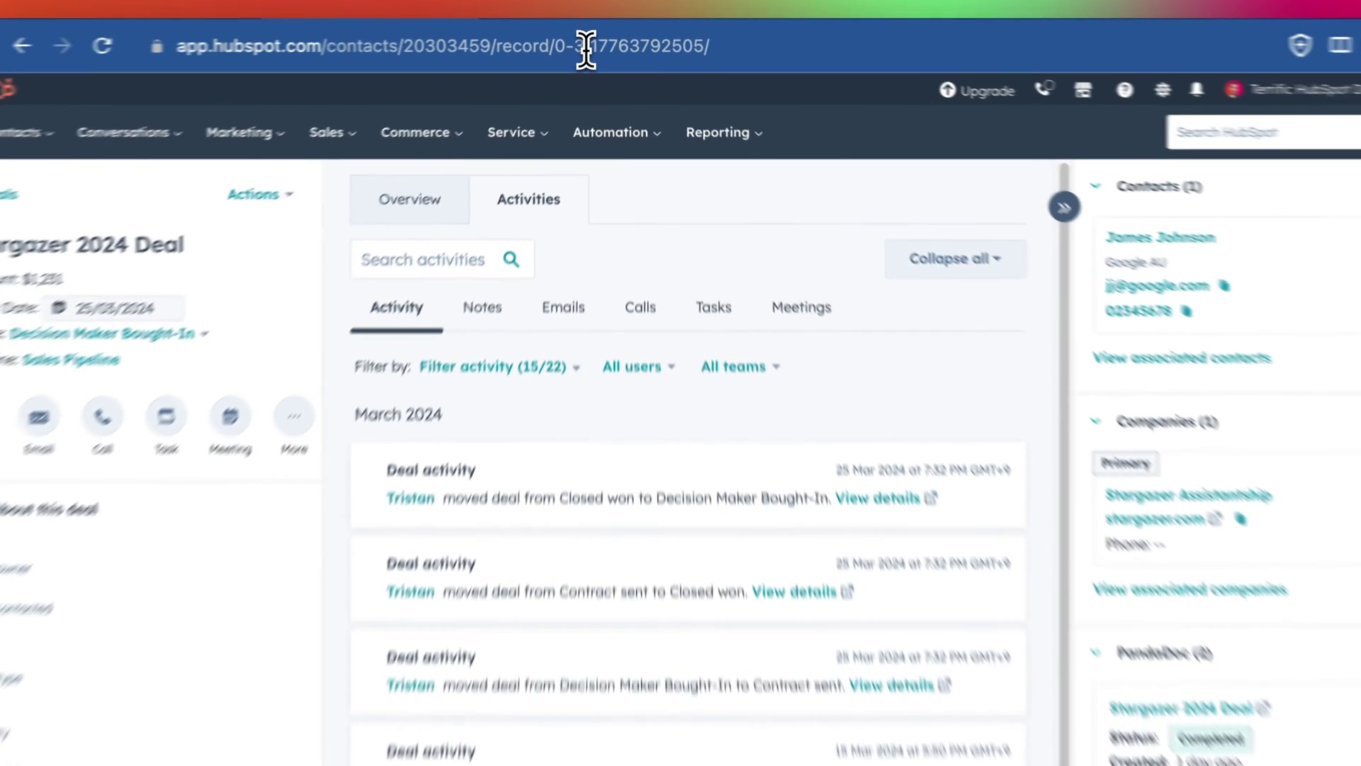
pyautogui.moveTo(585, 50); pyautogui.dragTo(701, 48)
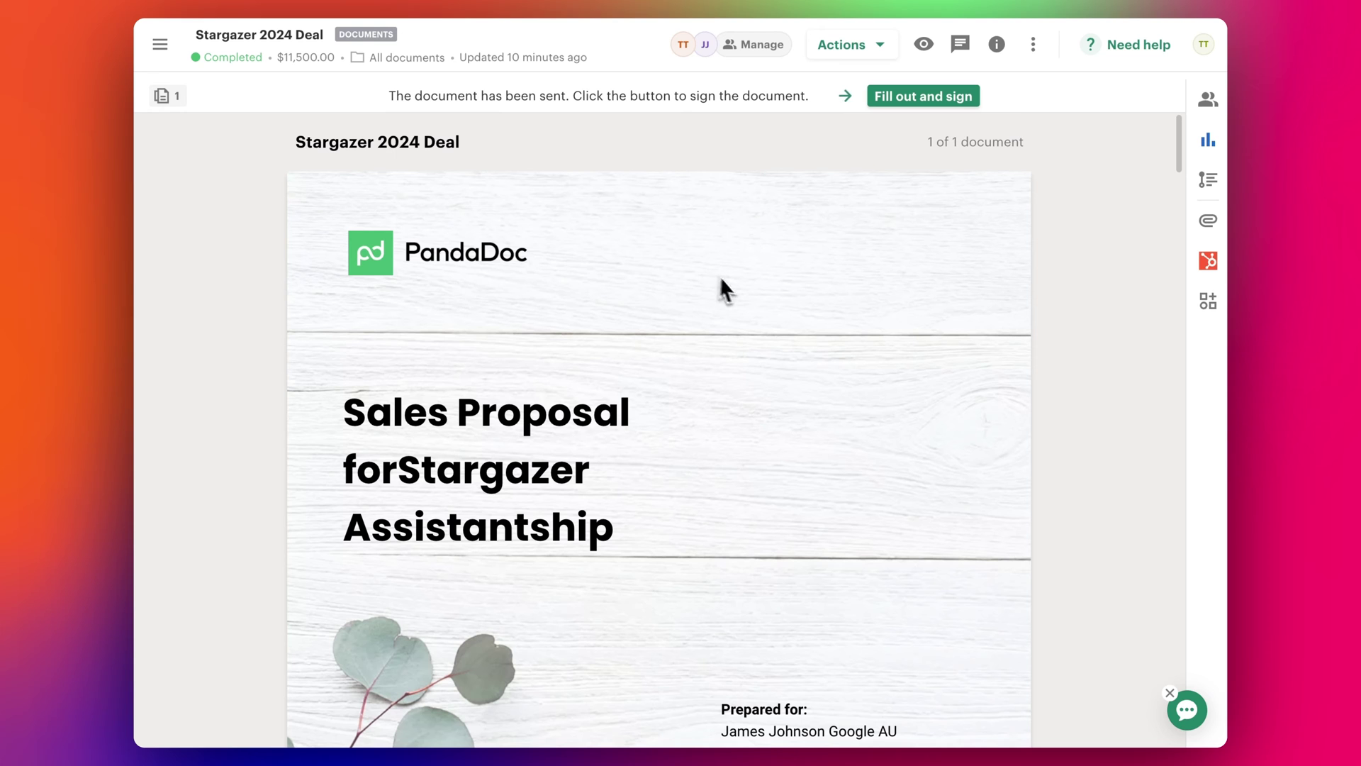
# Step: Scroll through the completed Stargazer 2024 Deal proposal, checking the $11,500 pricing and signatures
pyautogui.scroll(-1, 732, 386)
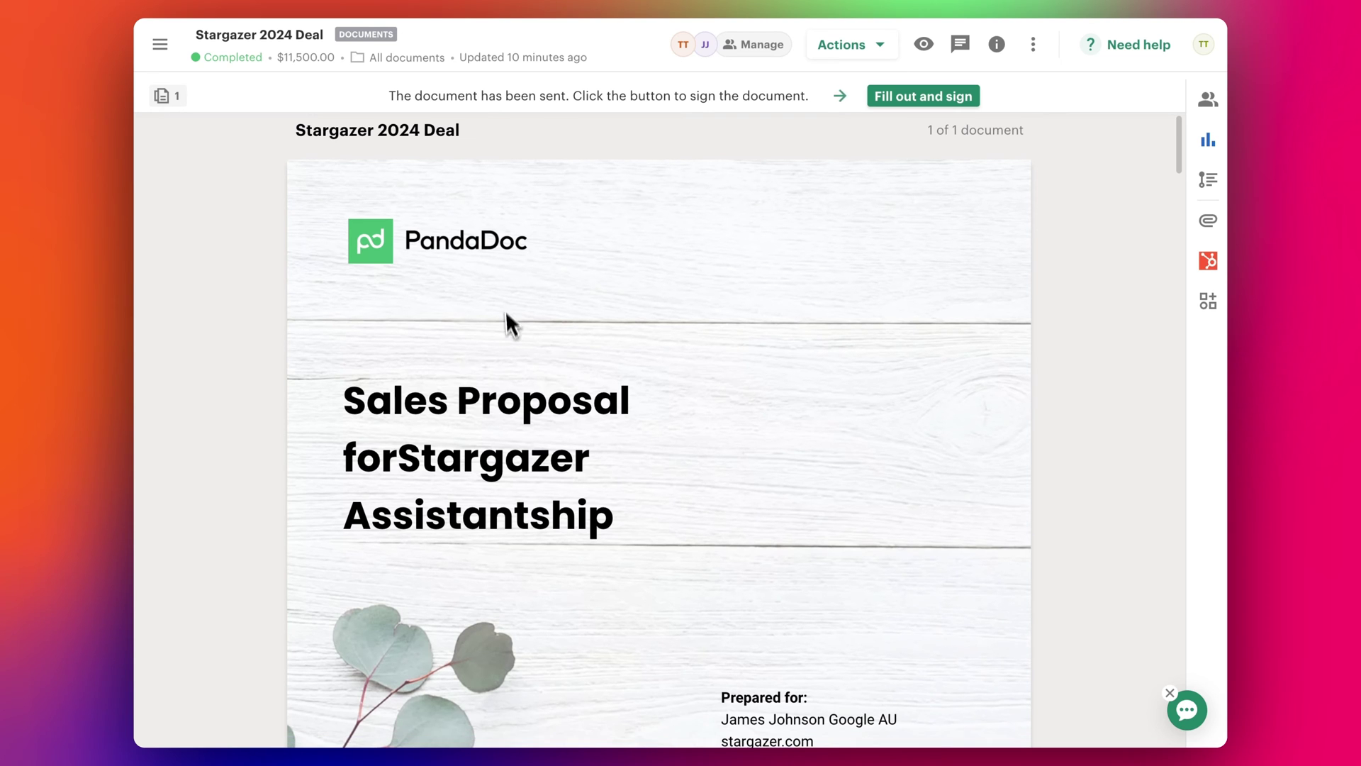
pyautogui.scroll(-20, 402, 287)
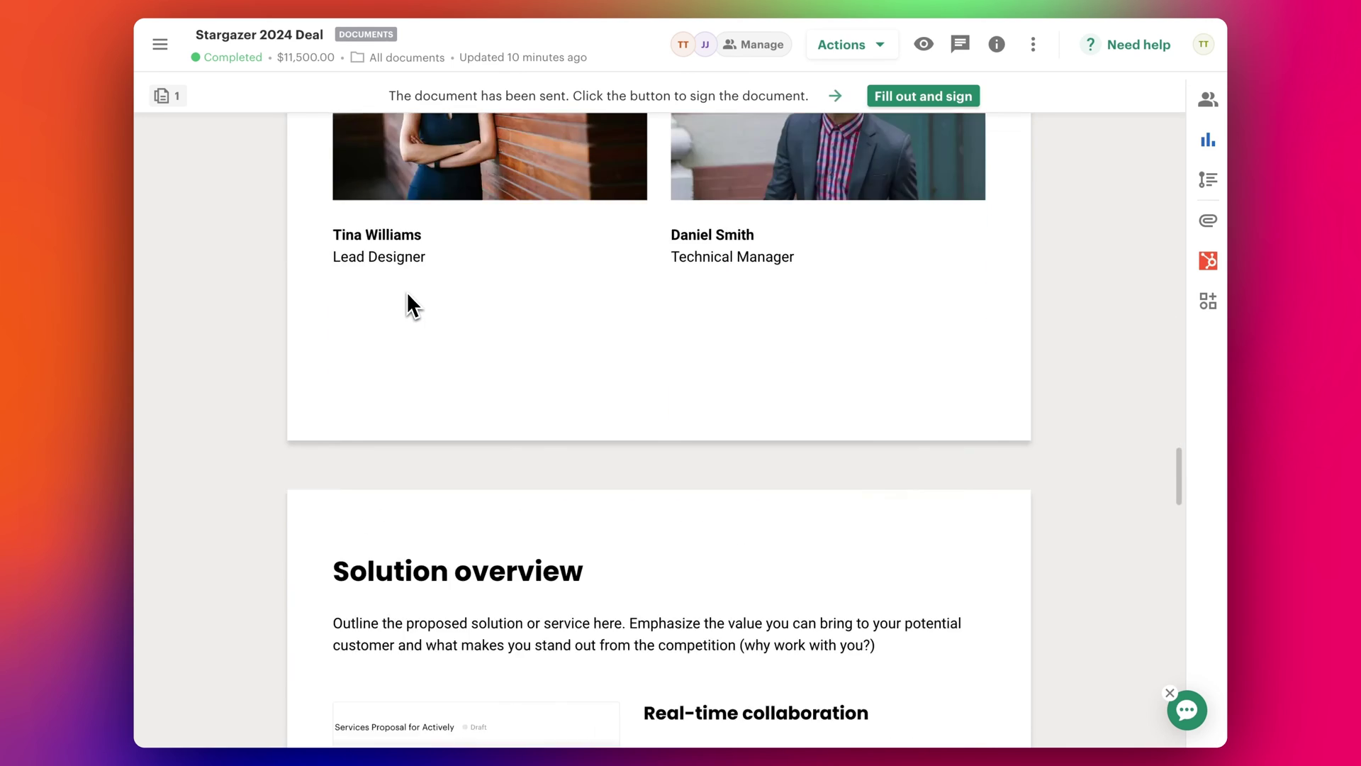
pyautogui.scroll(10, 731, 387)
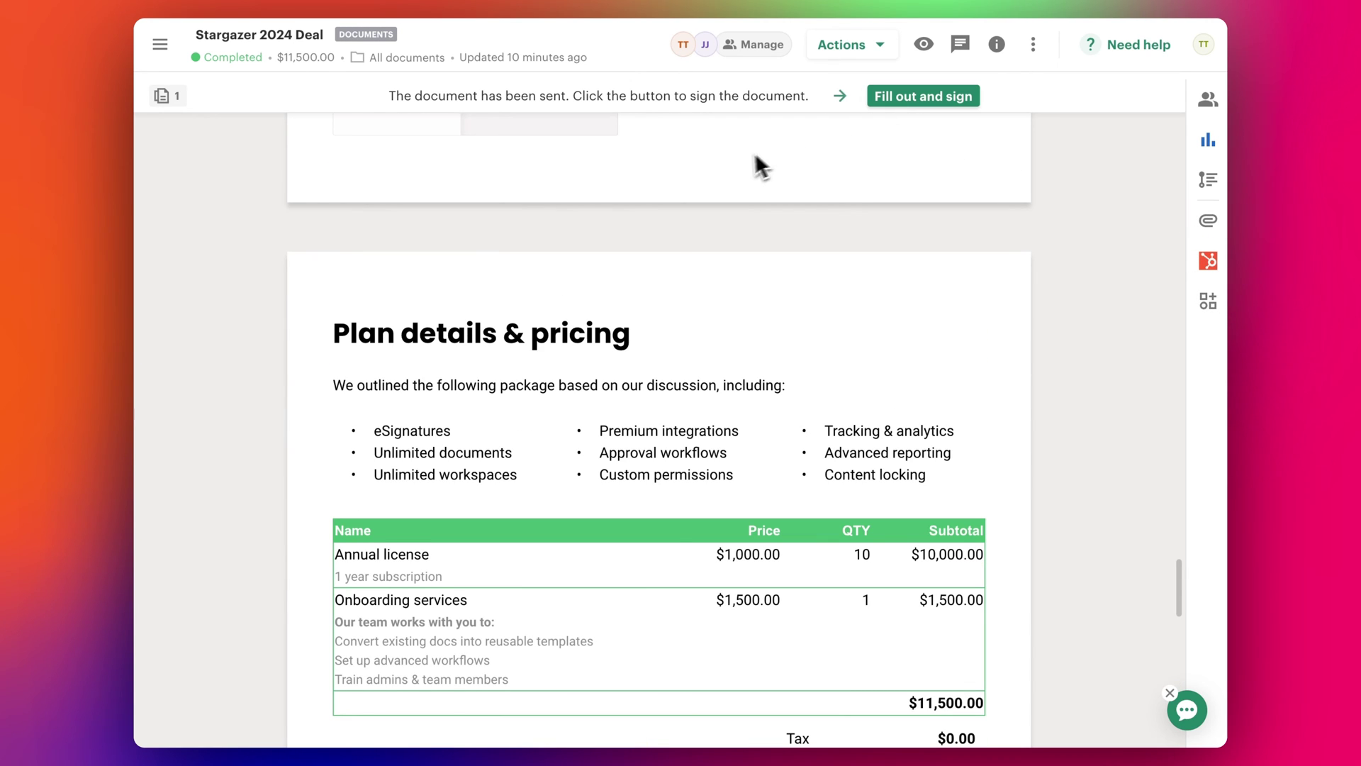
pyautogui.scroll(-10, 721, 354)
pyautogui.scroll(5, 721, 352)
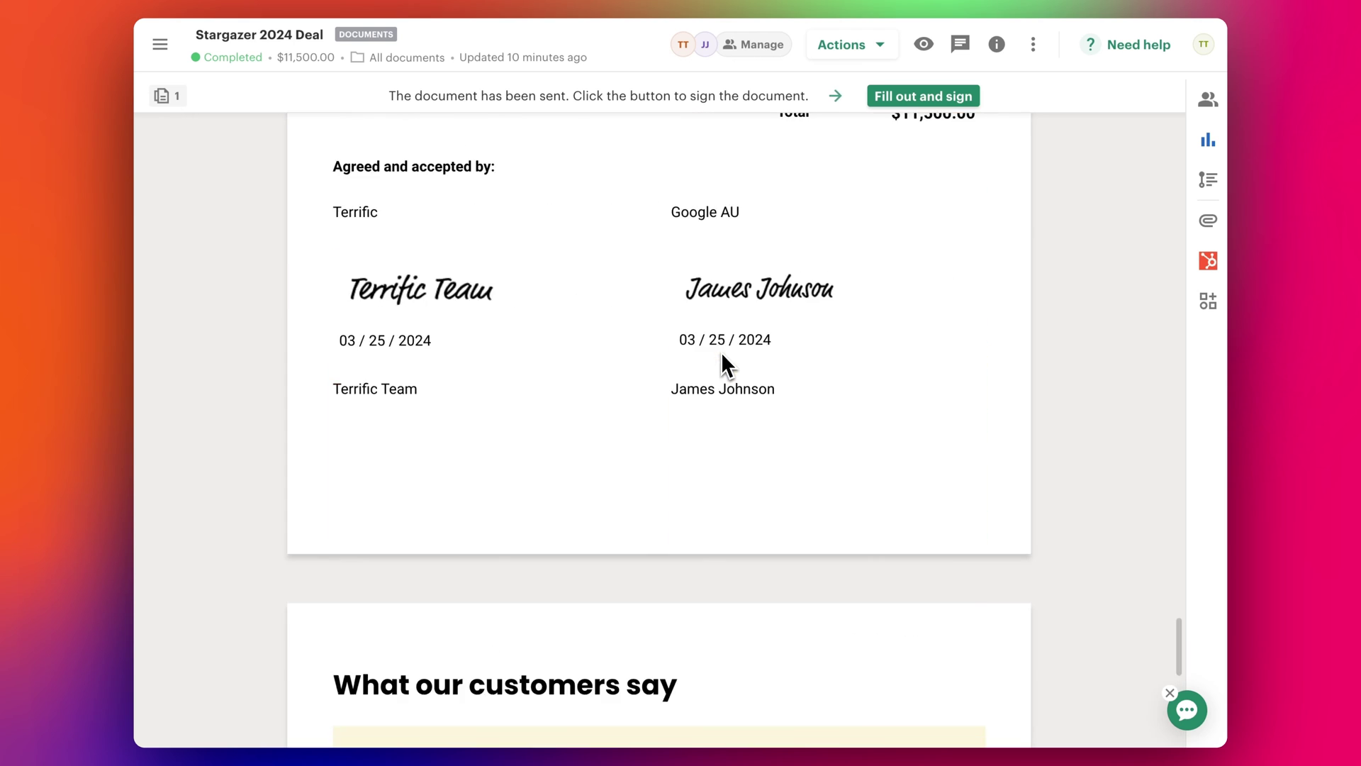
pyautogui.scroll(-10, 722, 352)
pyautogui.scroll(10, 721, 352)
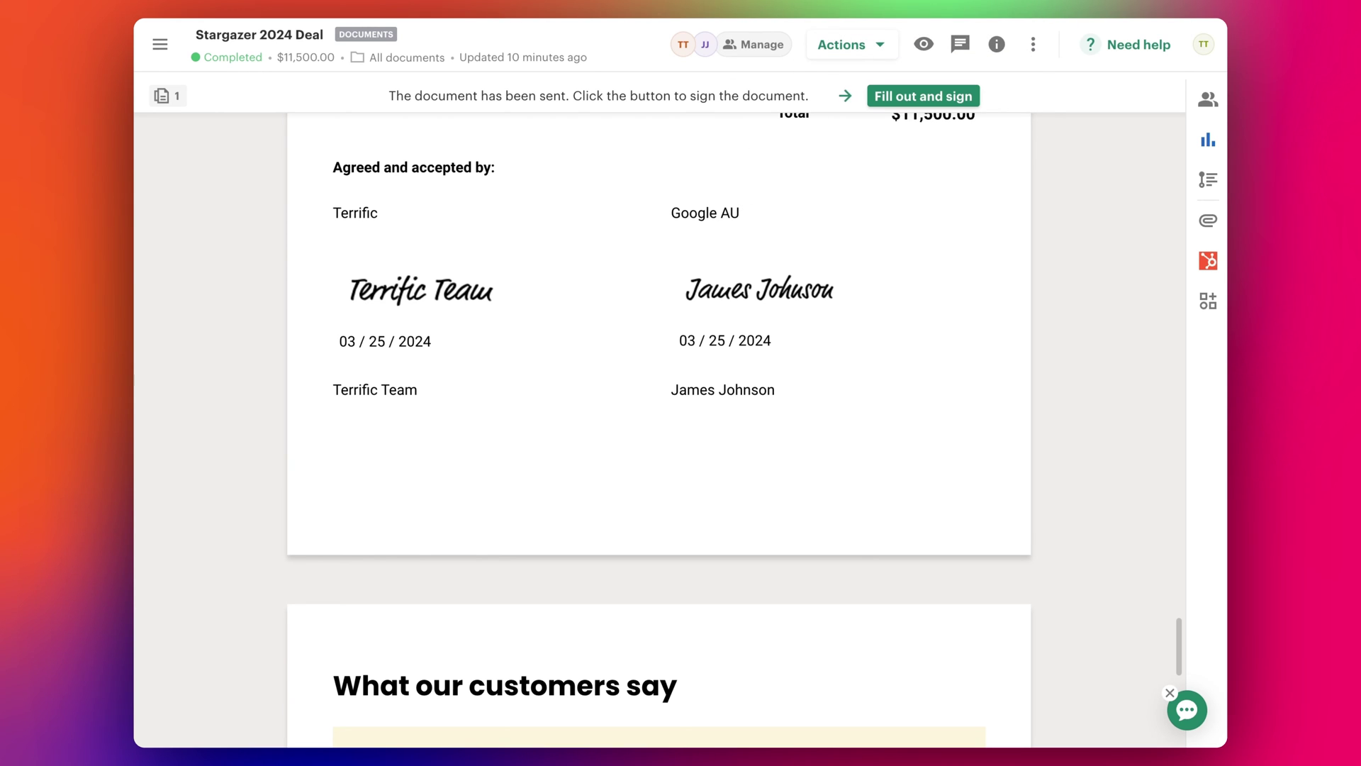
pyautogui.scroll(20, 656, 167)
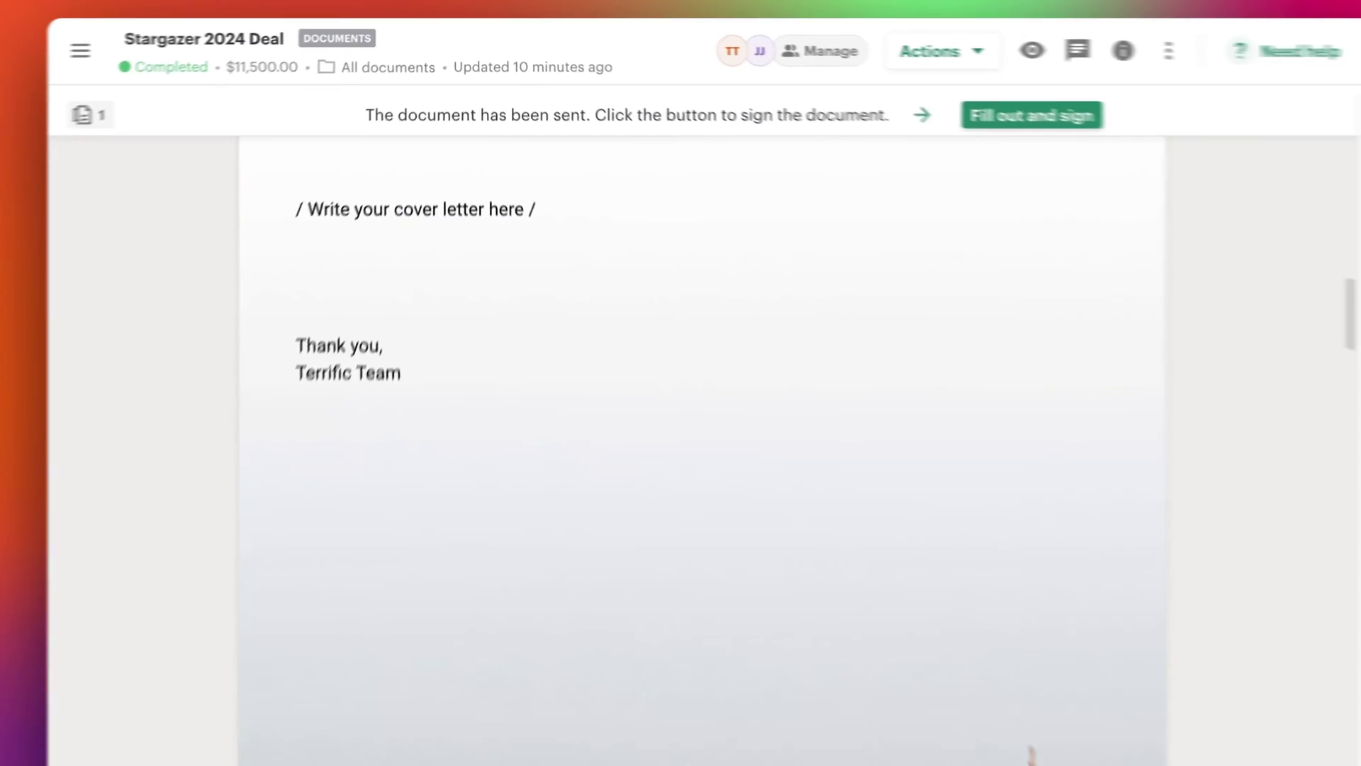
pyautogui.scroll(10, 442, 143)
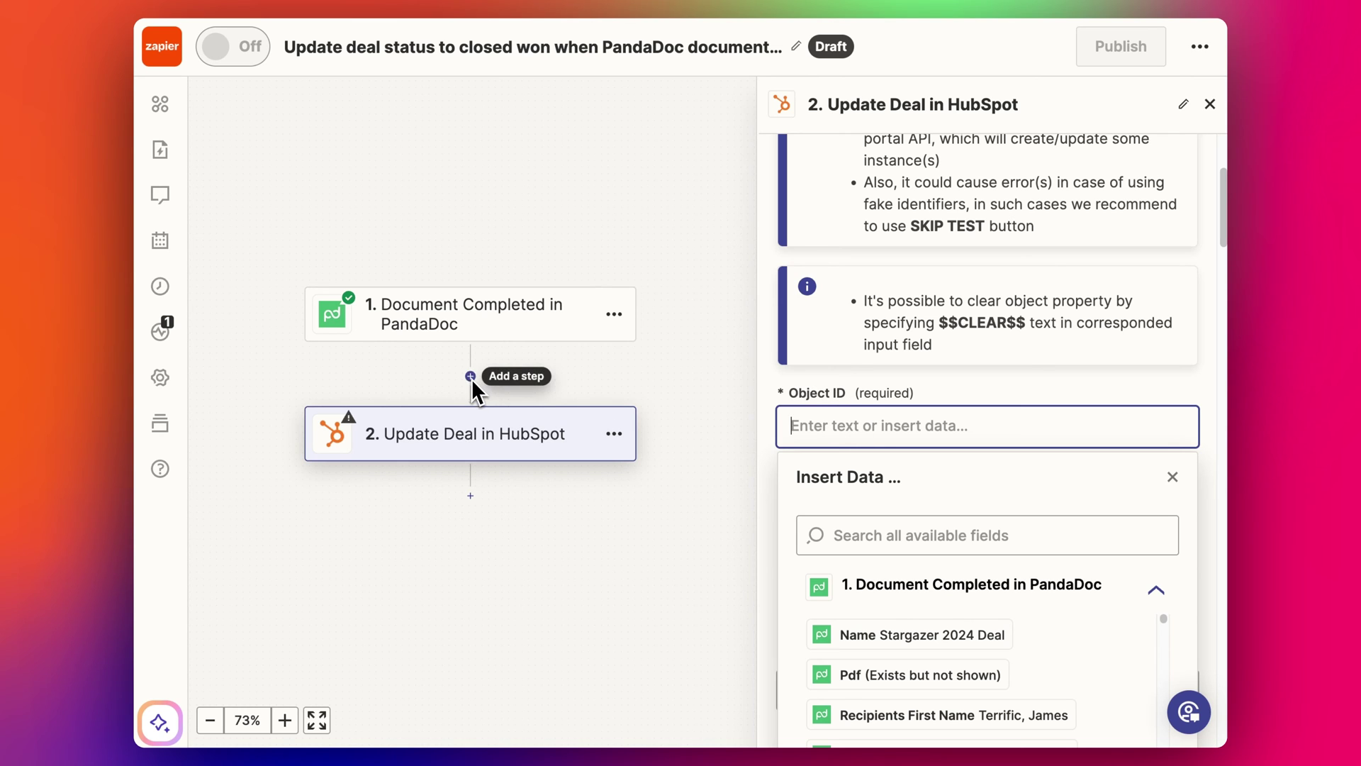
# Step: Add a HubSpot step right after the PandaDoc trigger with Find Deal as its event
pyautogui.click(981, 389)
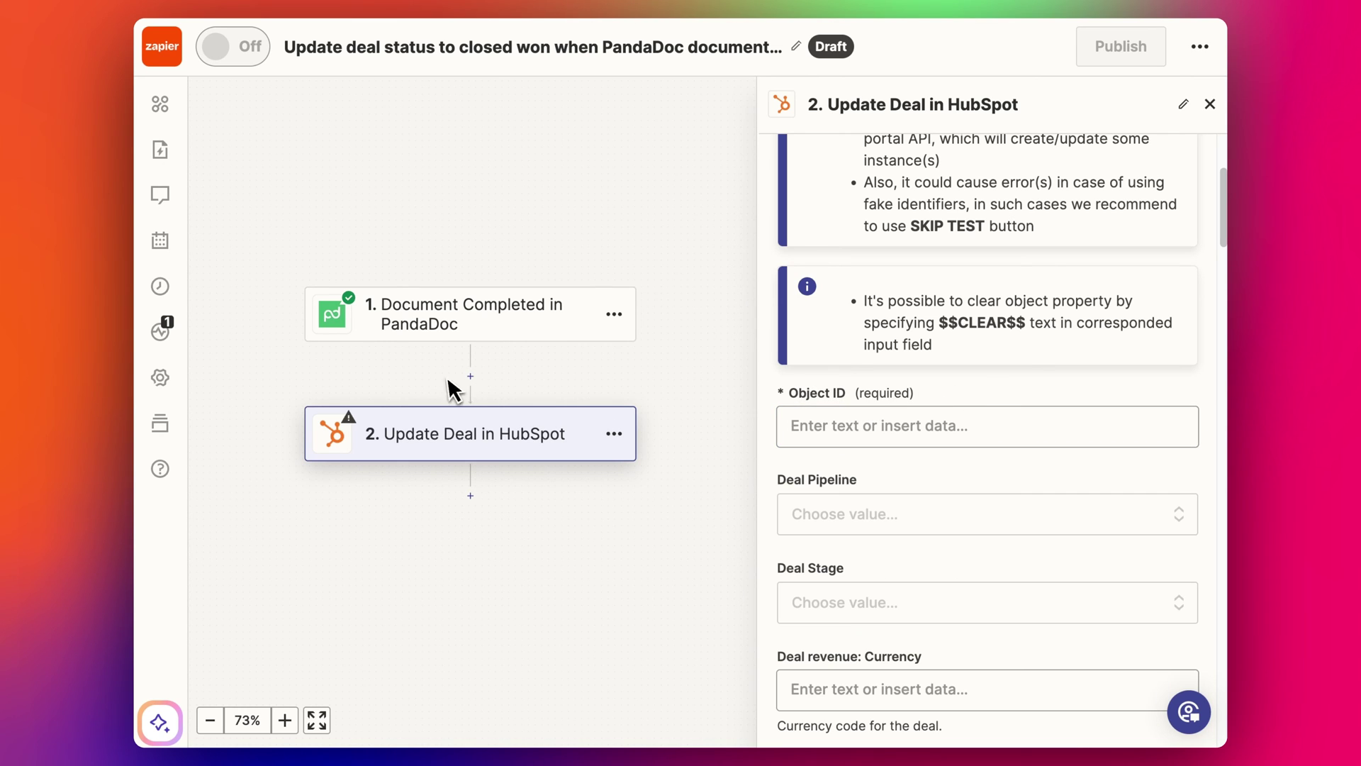
pyautogui.click(476, 380)
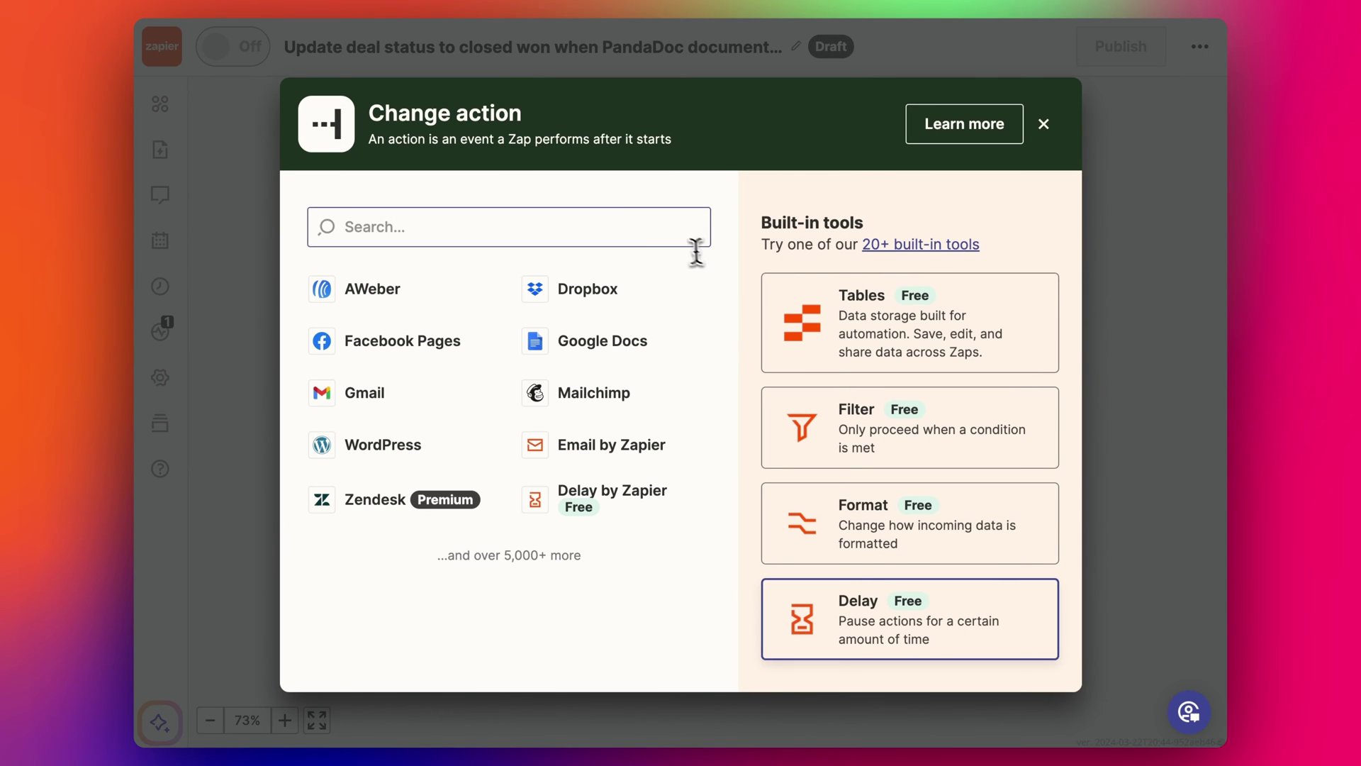
pyautogui.write('hubs')
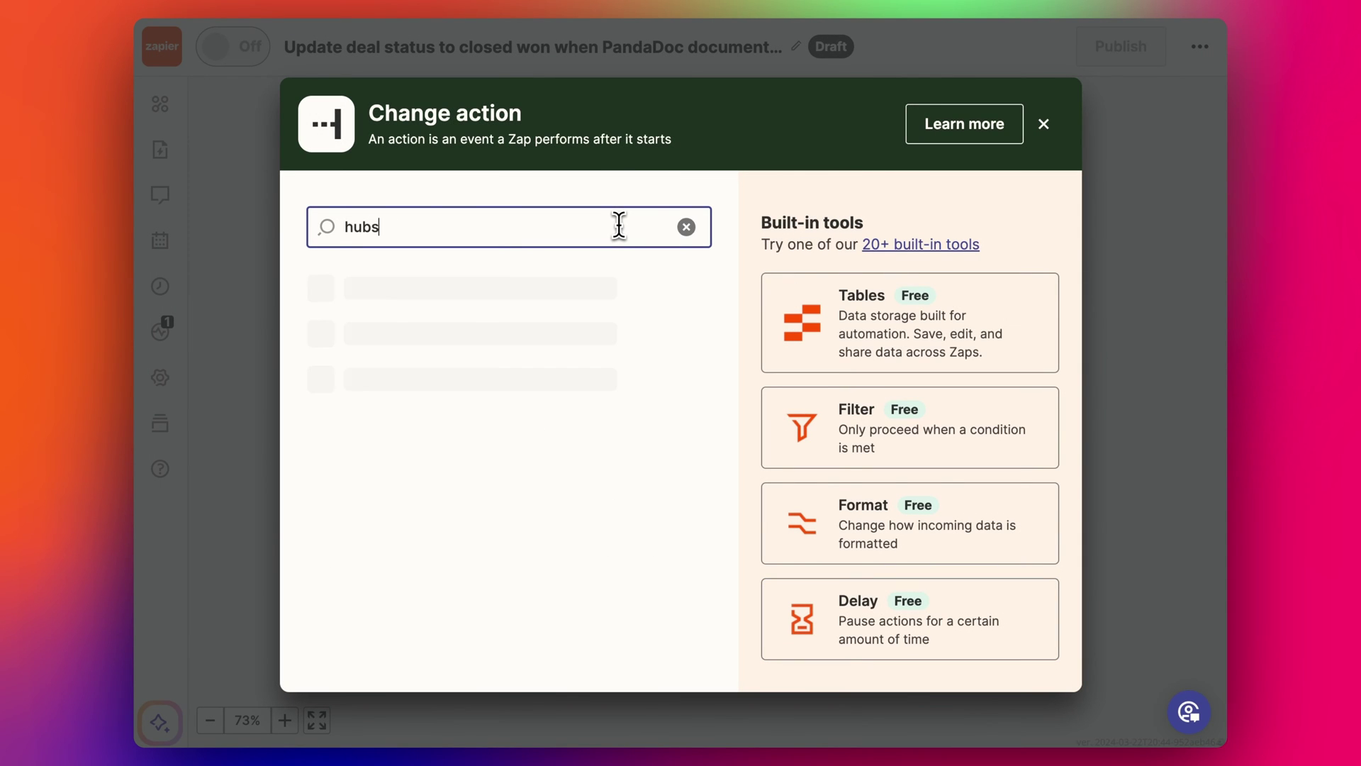
pyautogui.write('p')
pyautogui.click(419, 418)
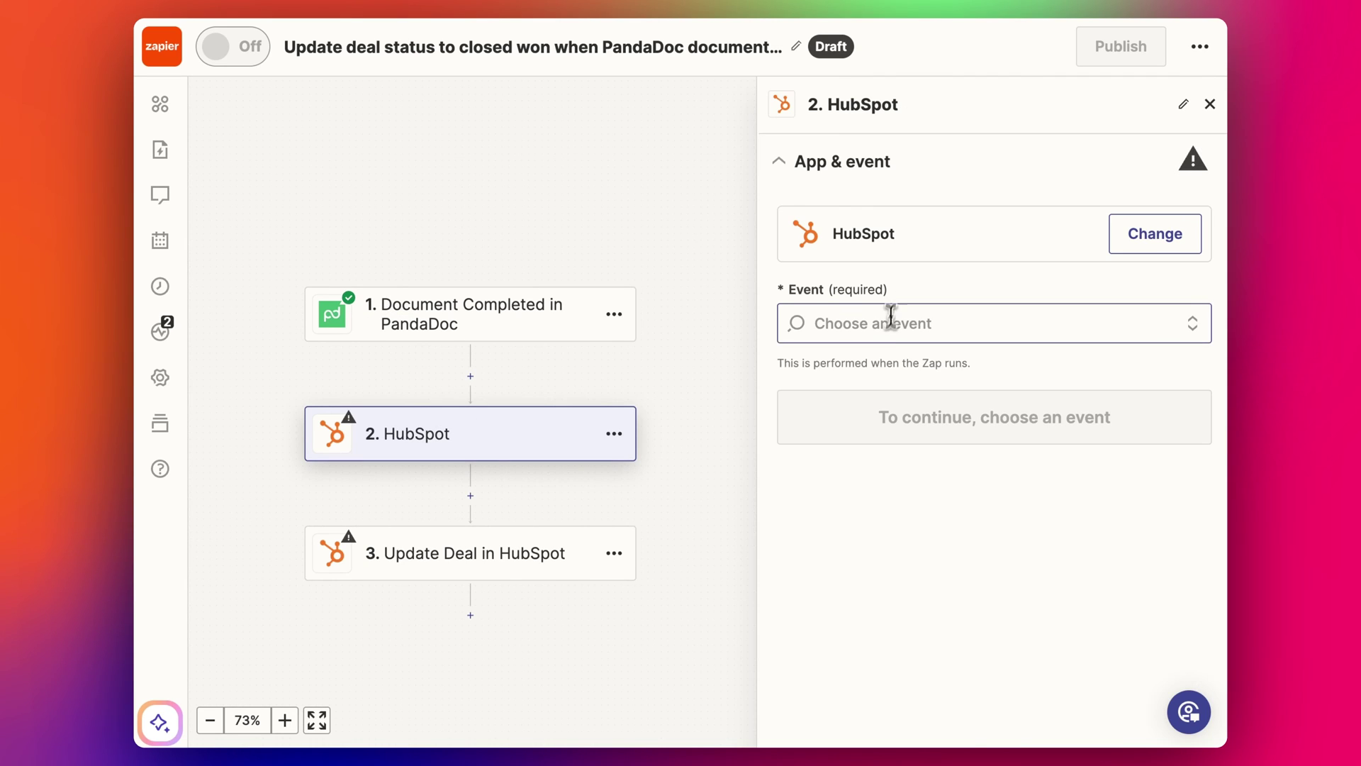
pyautogui.click(888, 321)
pyautogui.write('deal')
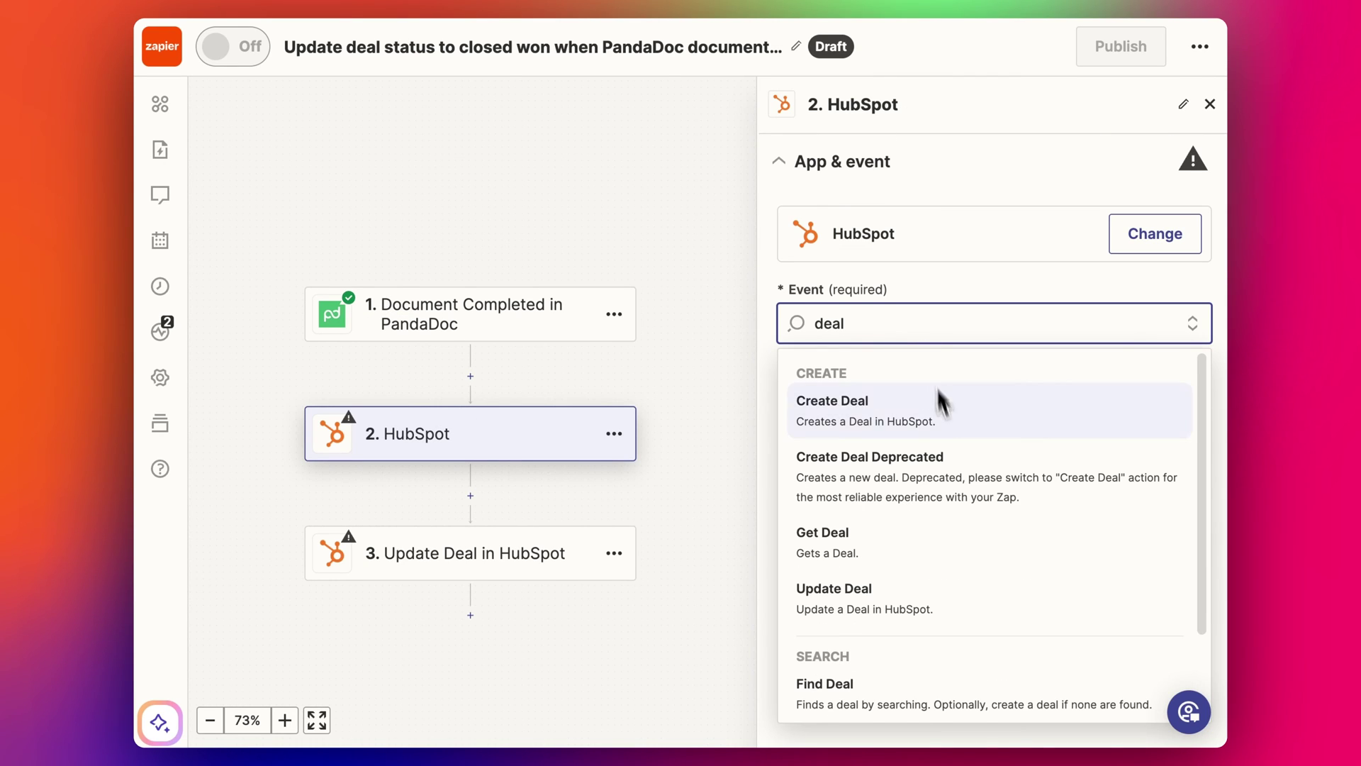
pyautogui.scroll(-3, 940, 496)
pyautogui.click(848, 587)
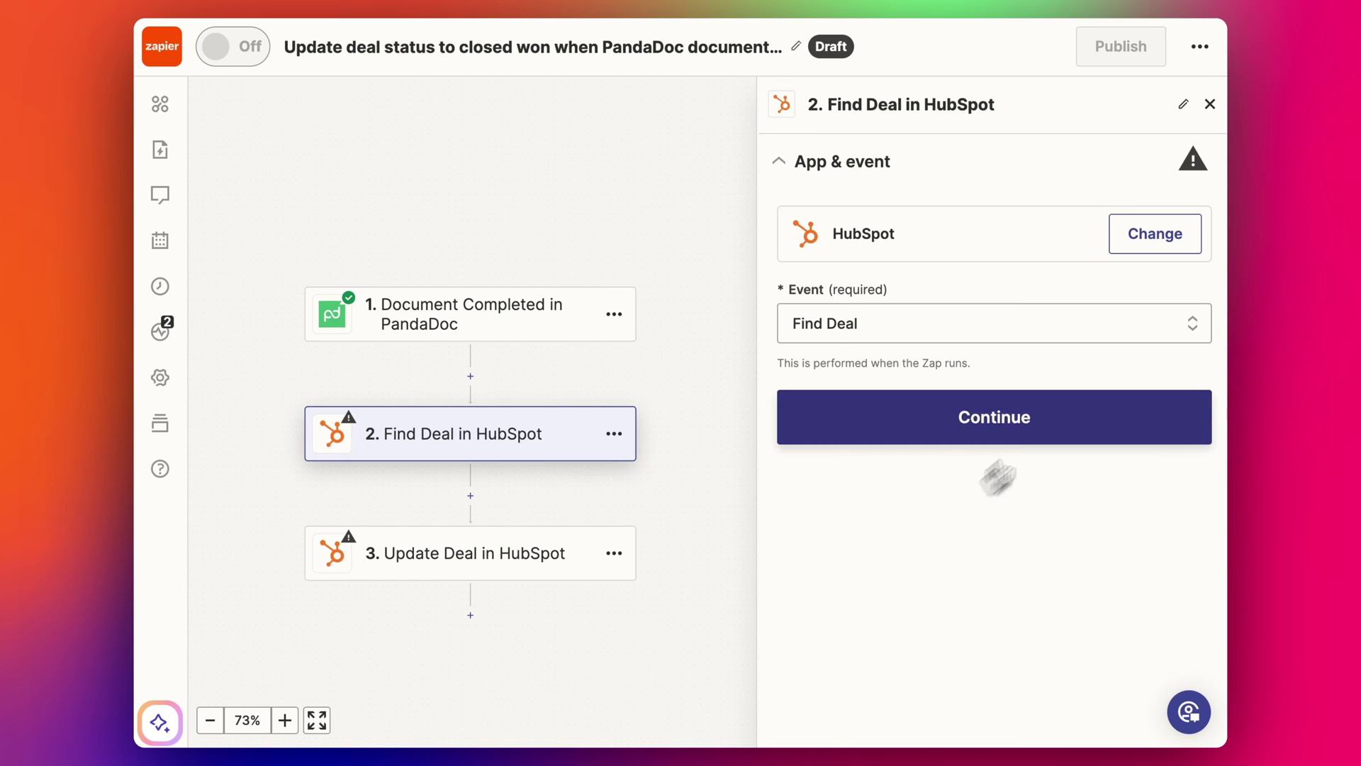
# Step: Choose Deal Name as the first search property and refresh the fields
pyautogui.click(948, 425)
pyautogui.click(885, 460)
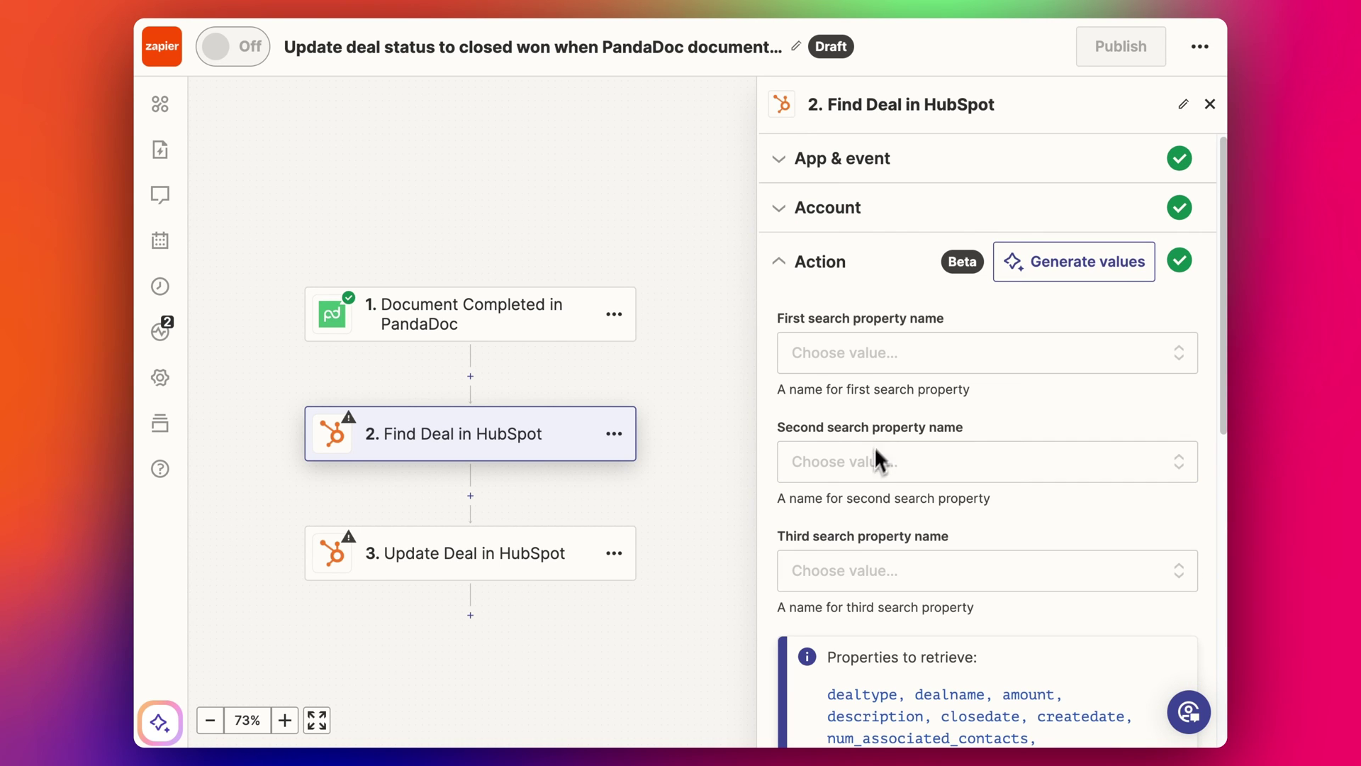
pyautogui.click(884, 366)
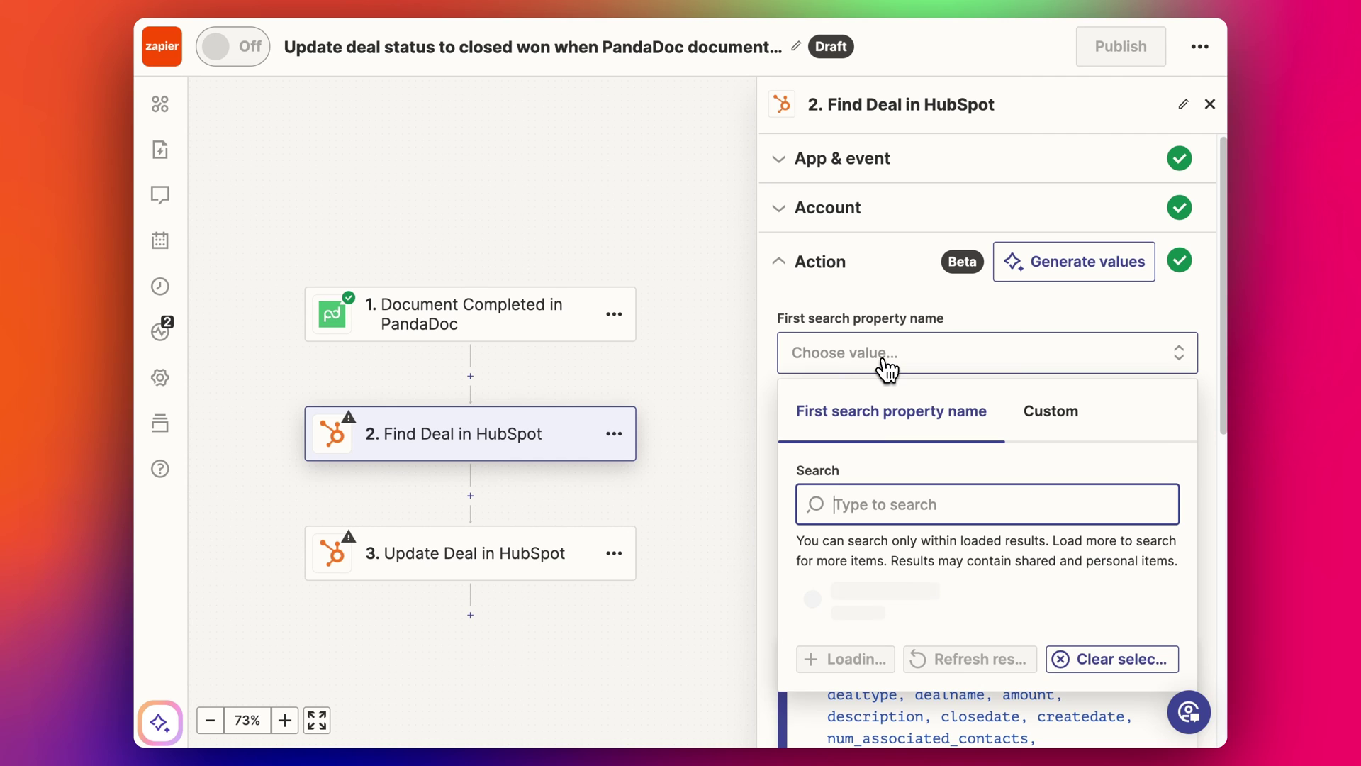
pyautogui.write('name')
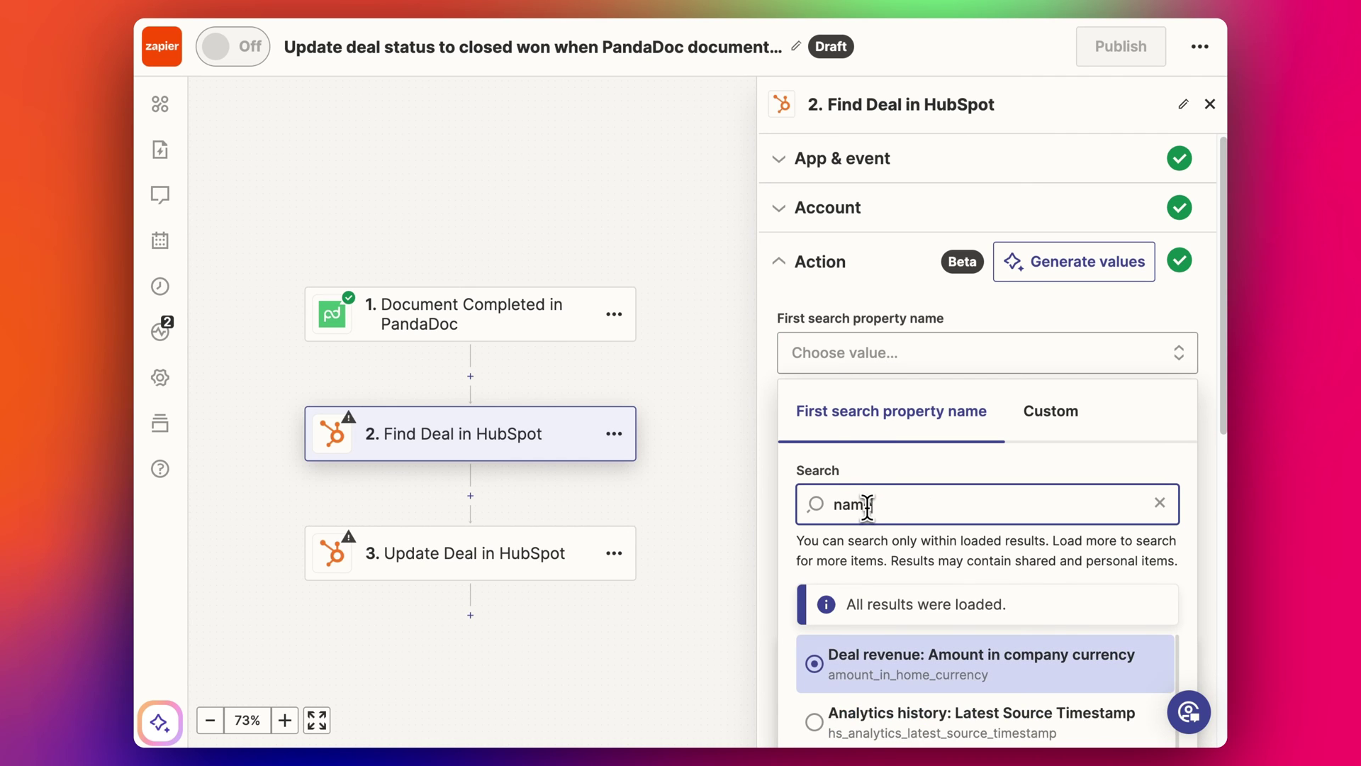
pyautogui.write('deal')
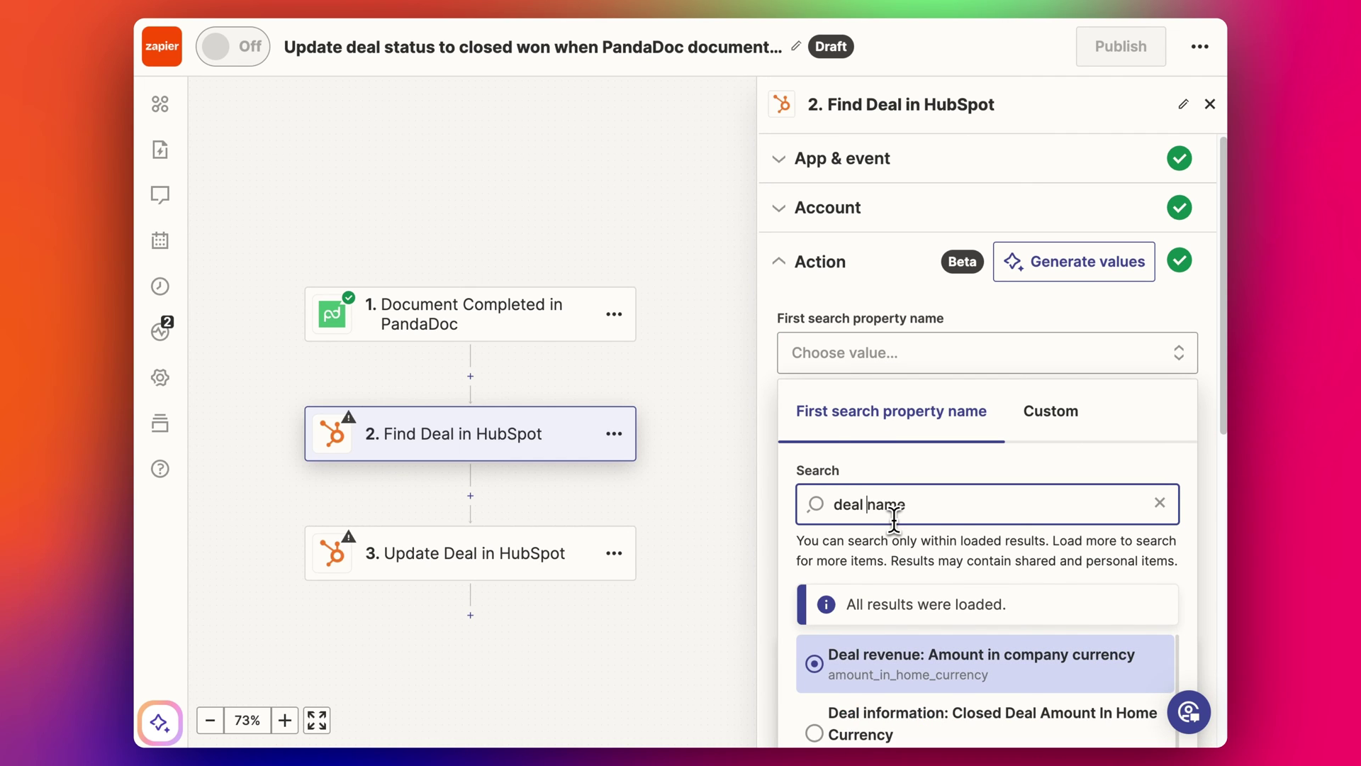
pyautogui.scroll(-5, 957, 608)
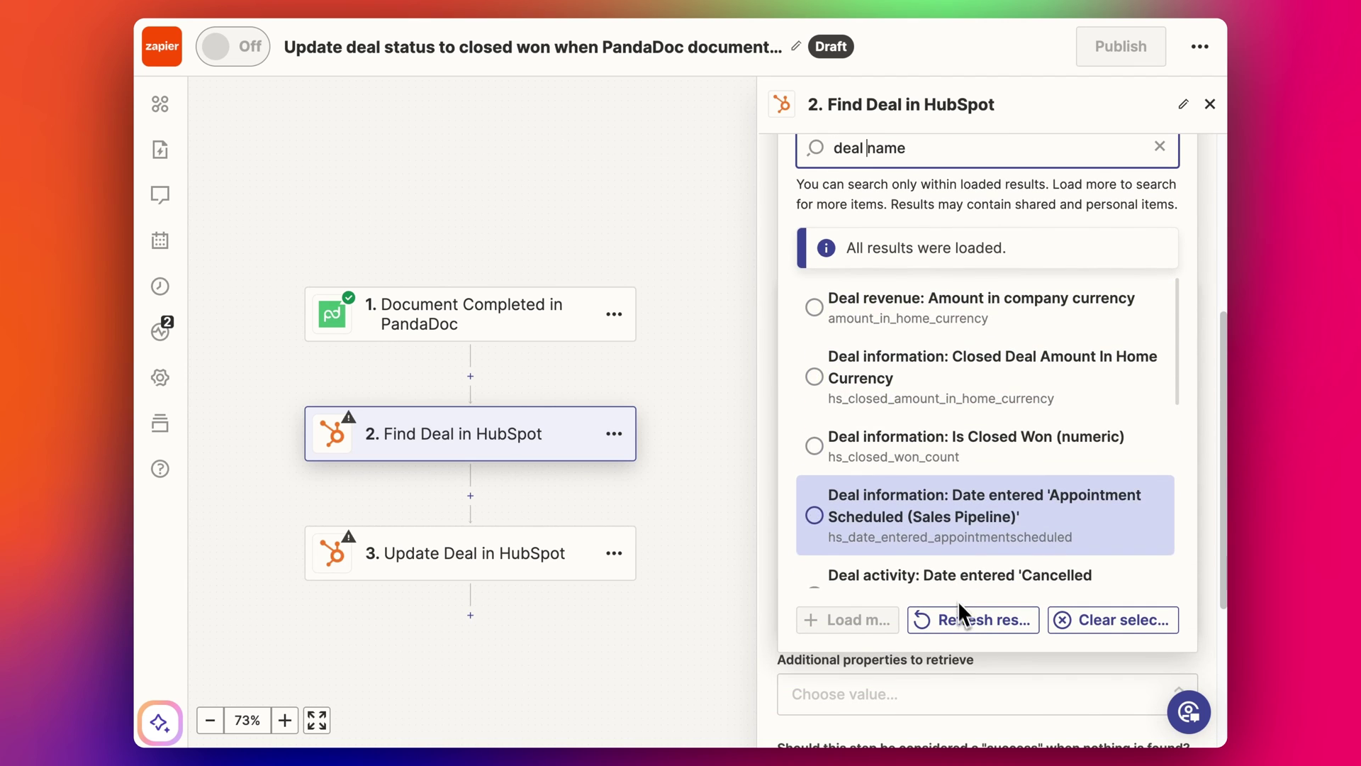
pyautogui.scroll(-15, 909, 394)
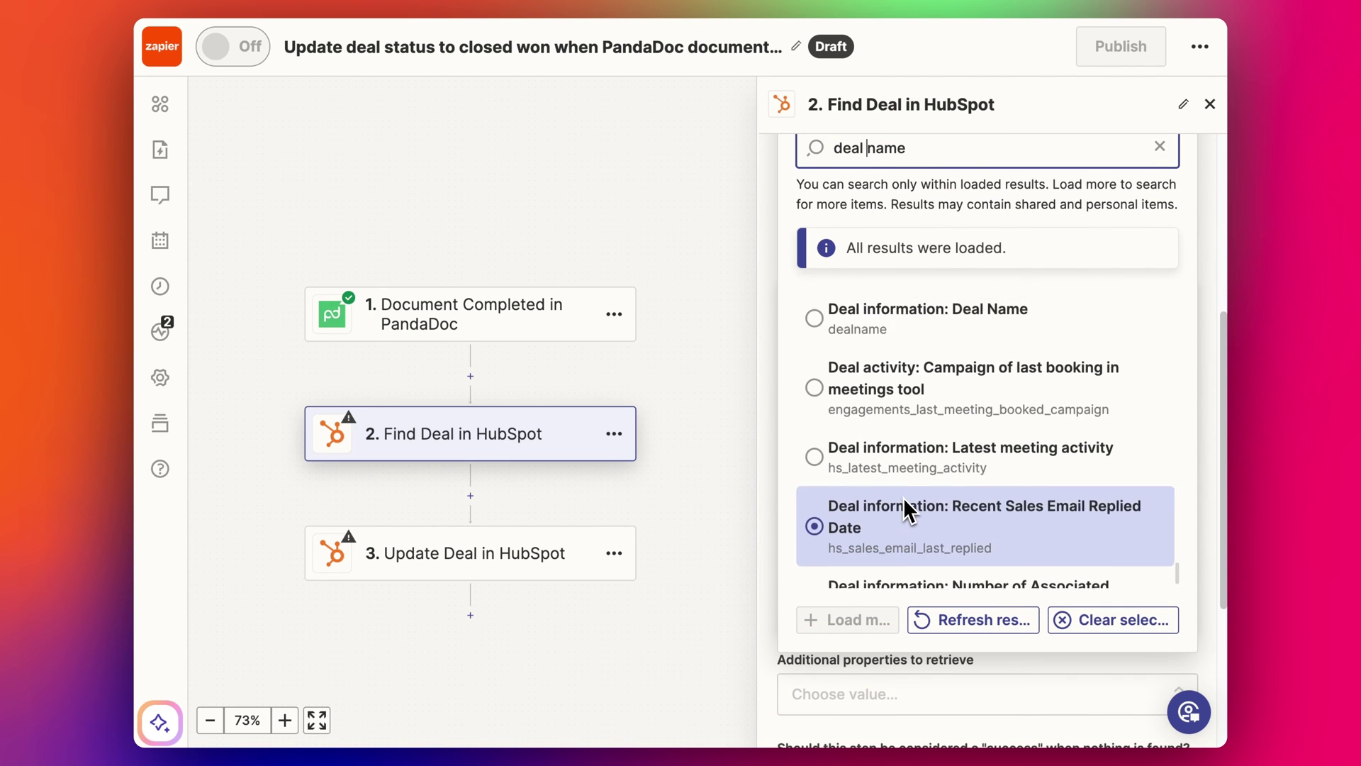
pyautogui.scroll(3, 903, 508)
pyautogui.click(901, 542)
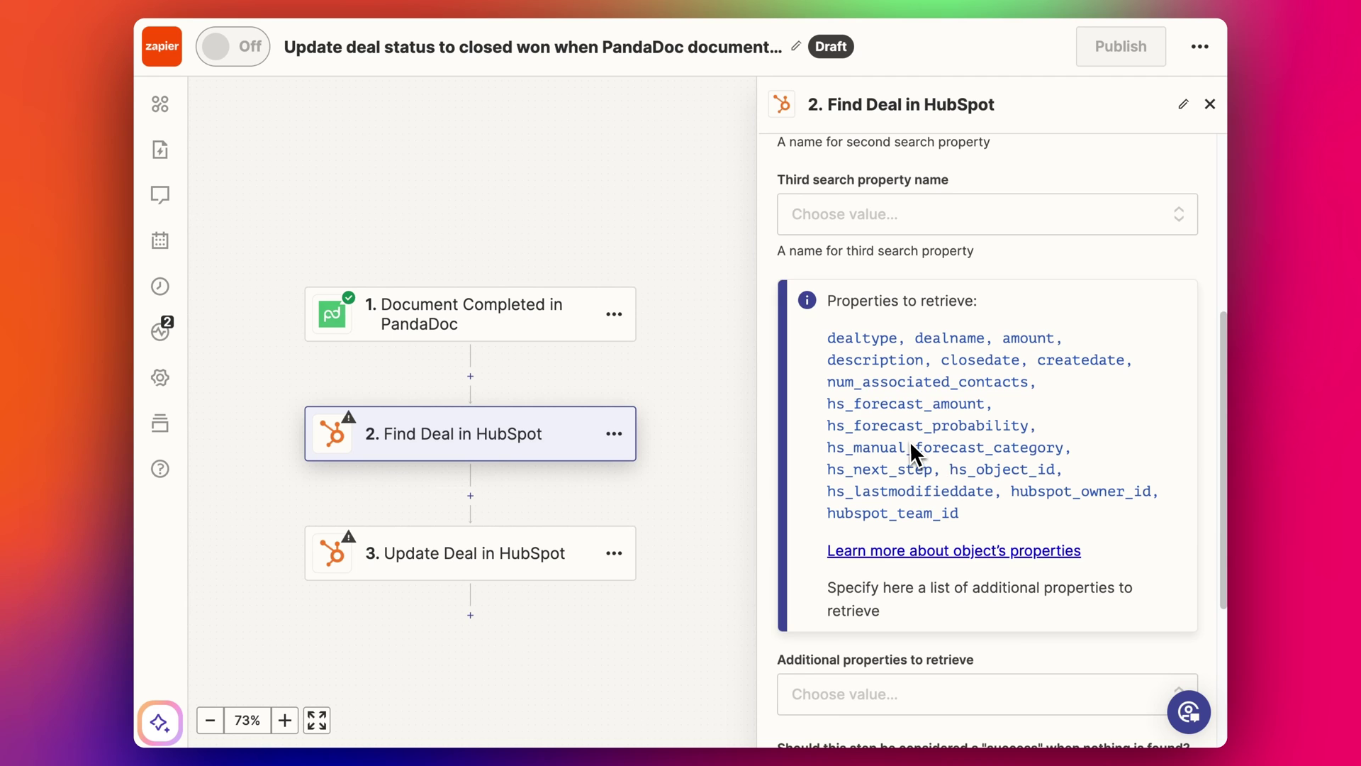
pyautogui.scroll(-3, 909, 441)
pyautogui.scroll(4, 880, 377)
pyautogui.scroll(-3, 972, 372)
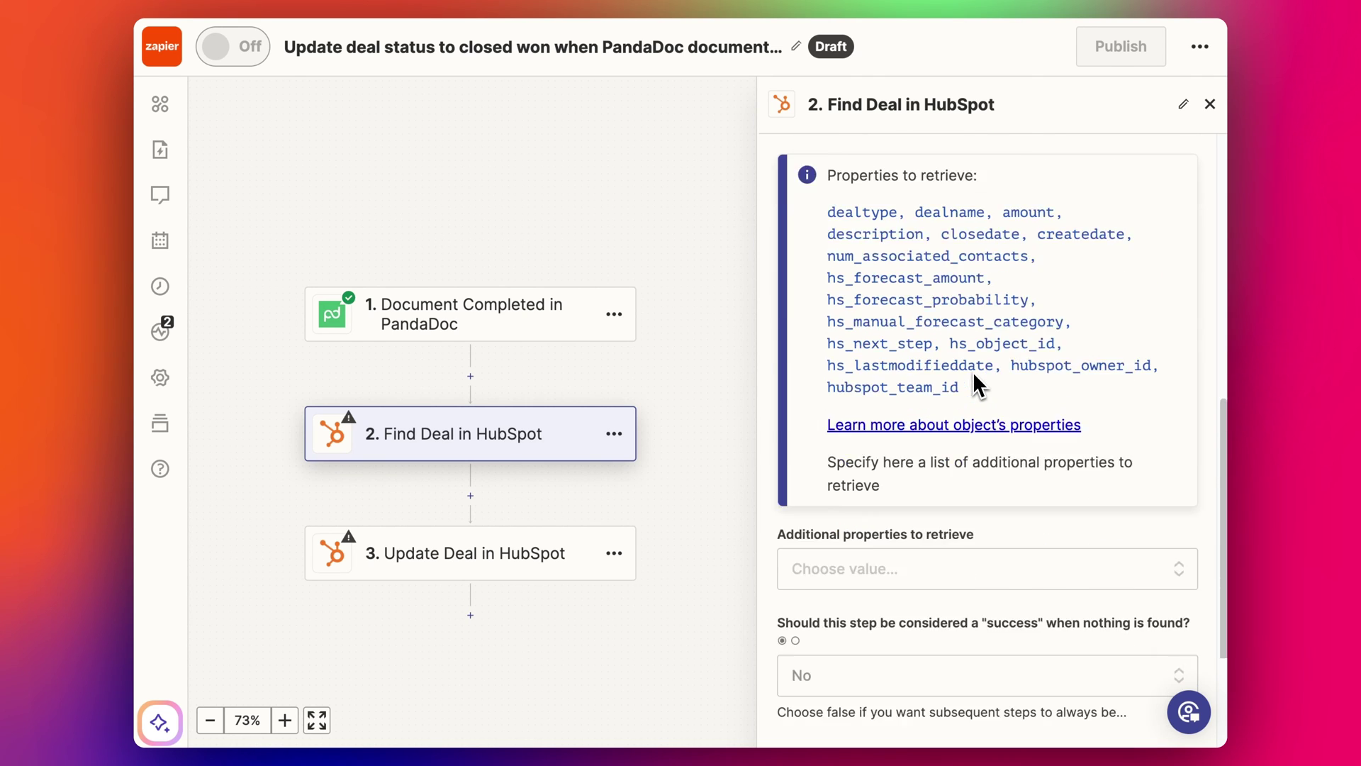
pyautogui.scroll(-4, 973, 371)
pyautogui.click(870, 633)
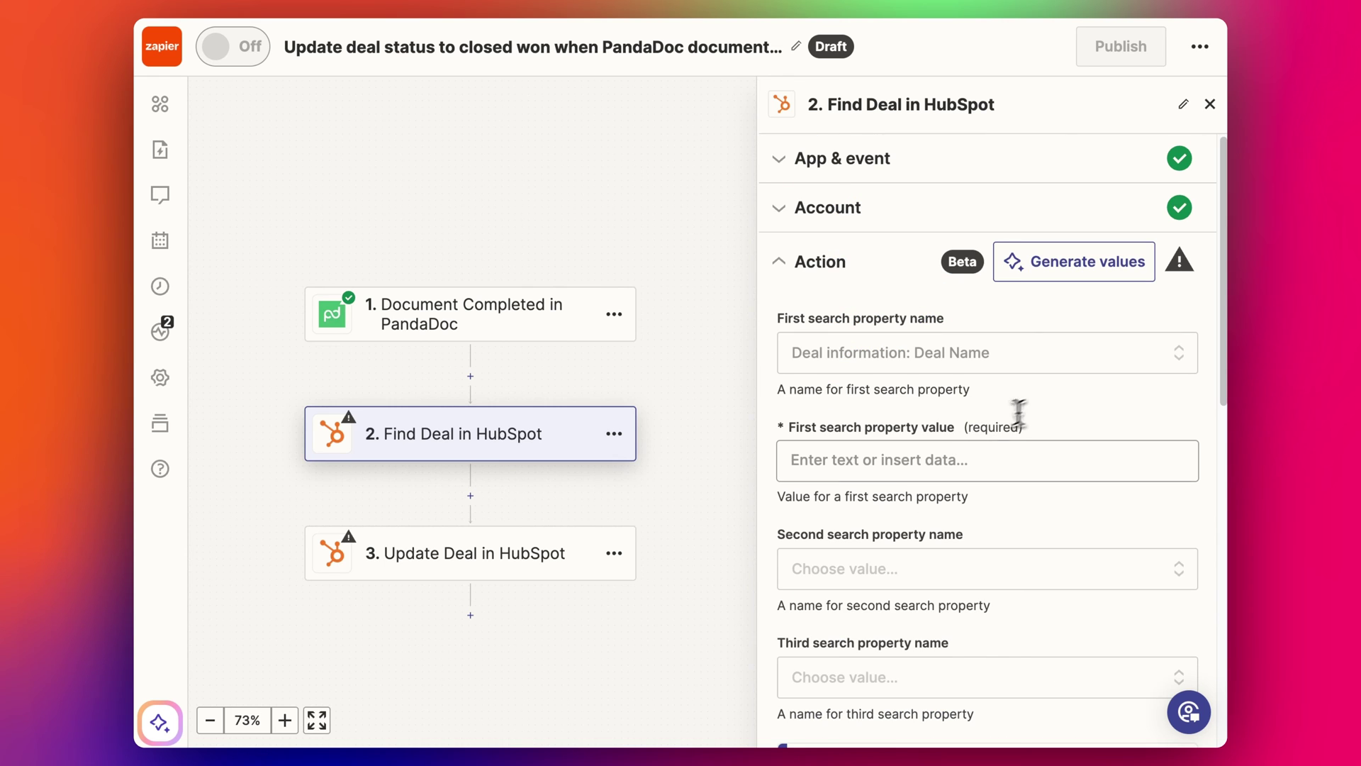
# Step: Fill the first search property value with the PandaDoc document's Name
pyautogui.click(858, 468)
pyautogui.scroll(-4, 879, 560)
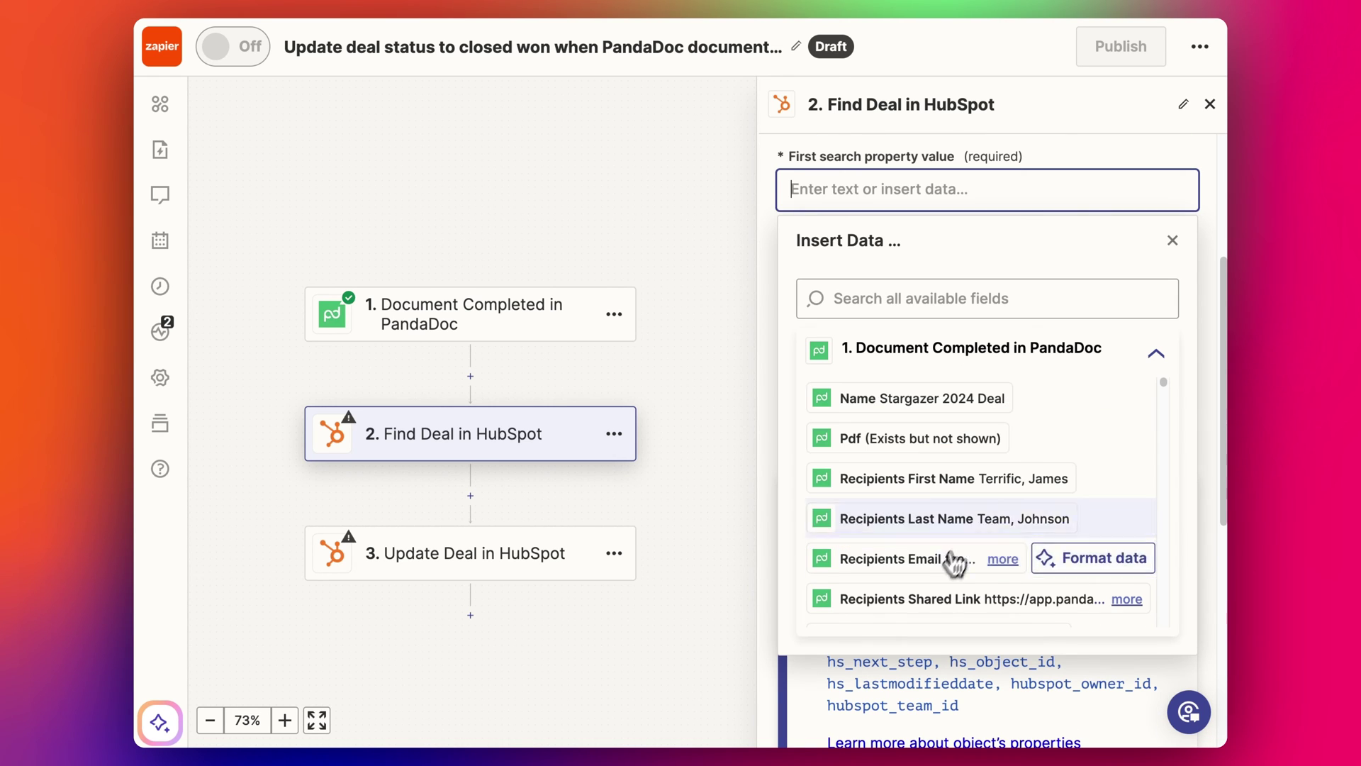
pyautogui.click(913, 420)
pyautogui.click(916, 404)
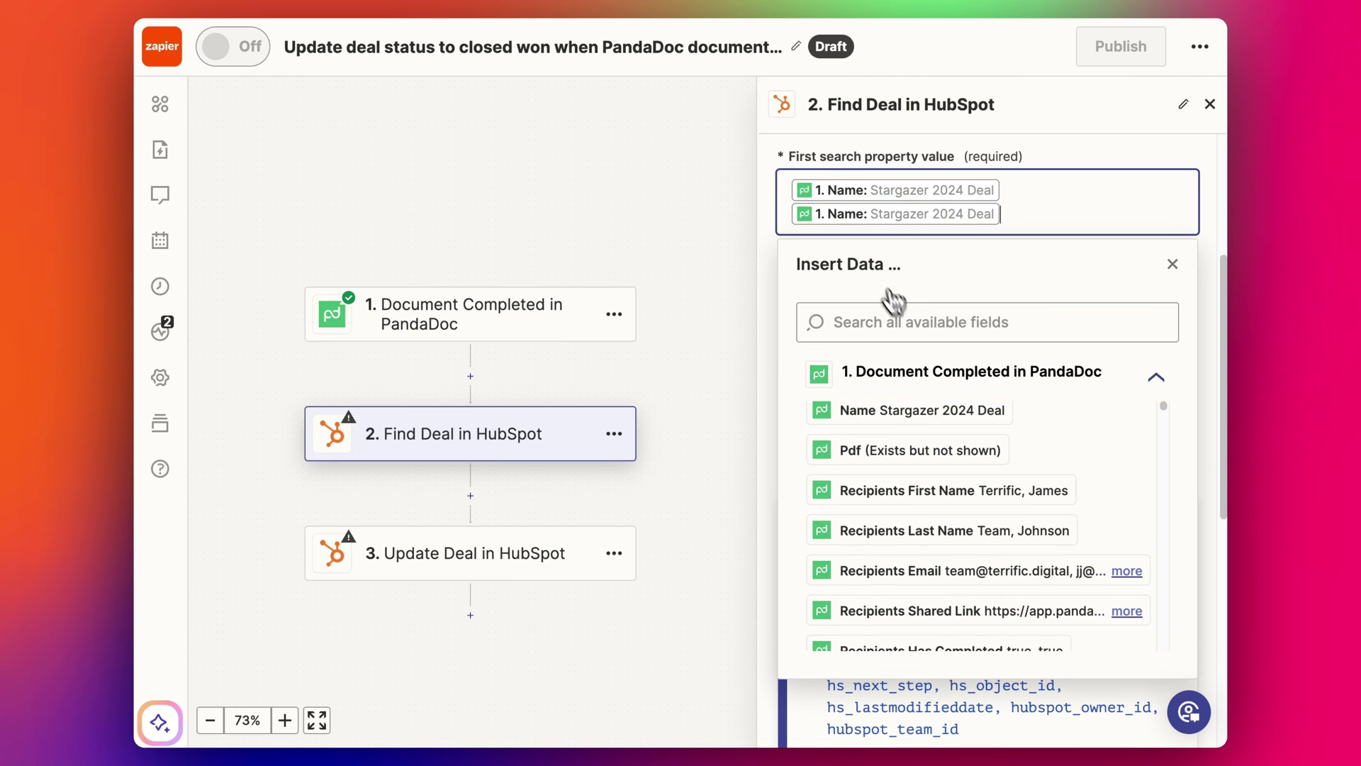
pyautogui.press('BackSpace')
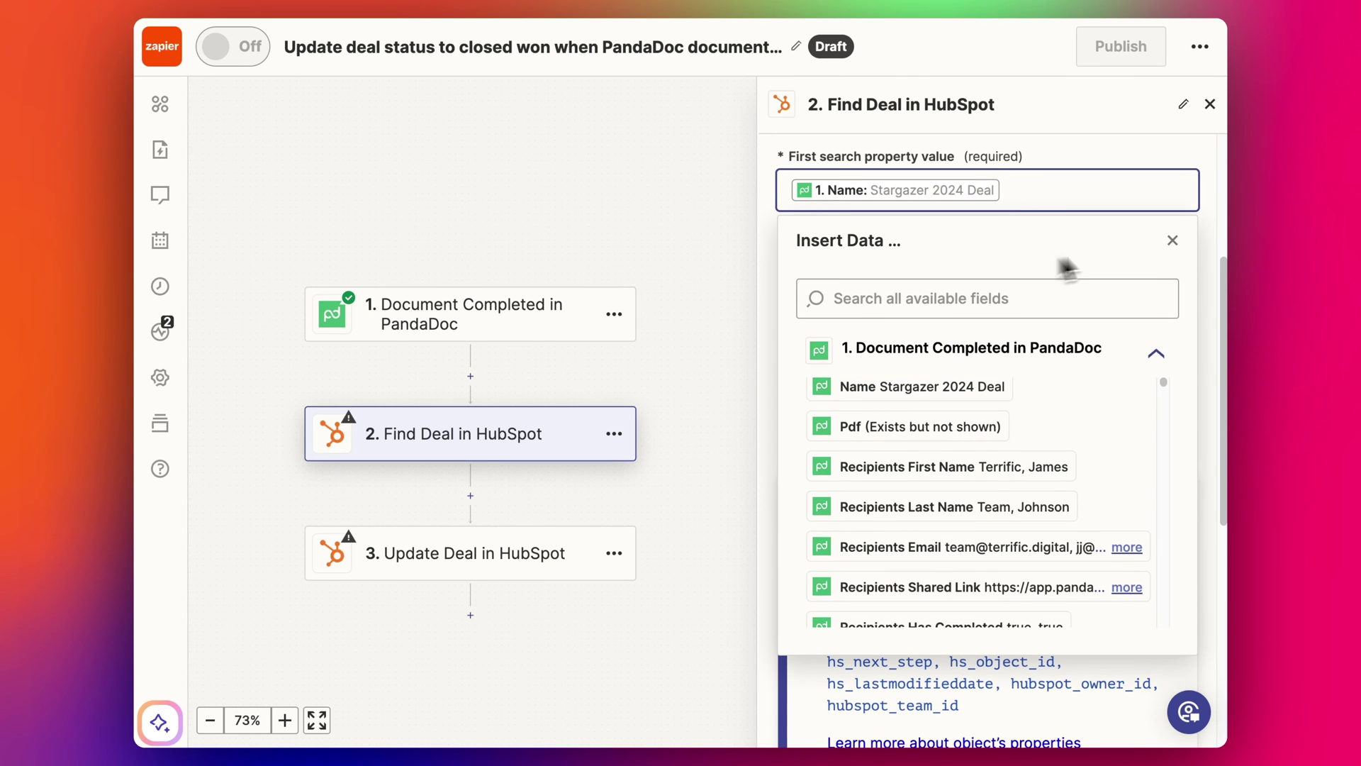
pyautogui.click(1214, 234)
pyautogui.scroll(-7, 1018, 303)
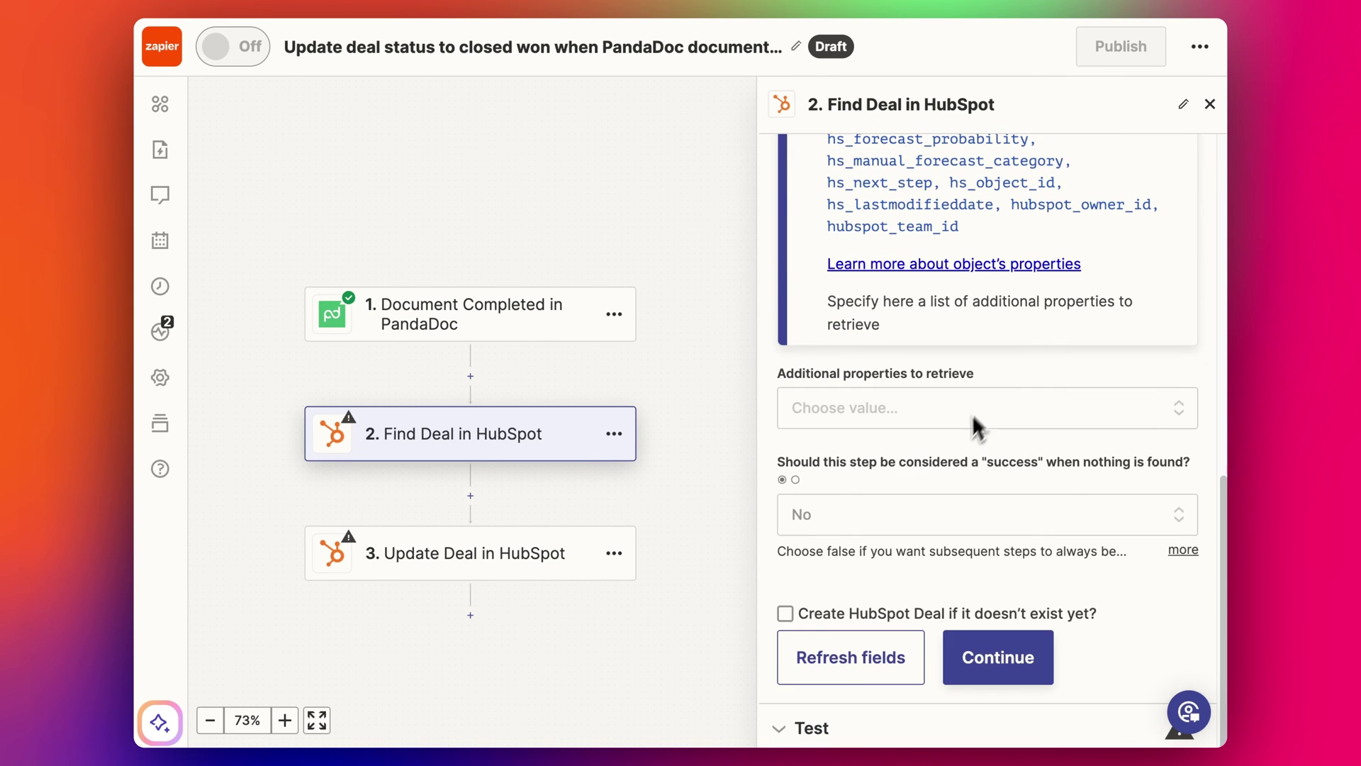
pyautogui.click(1007, 660)
pyautogui.scroll(-3, 993, 581)
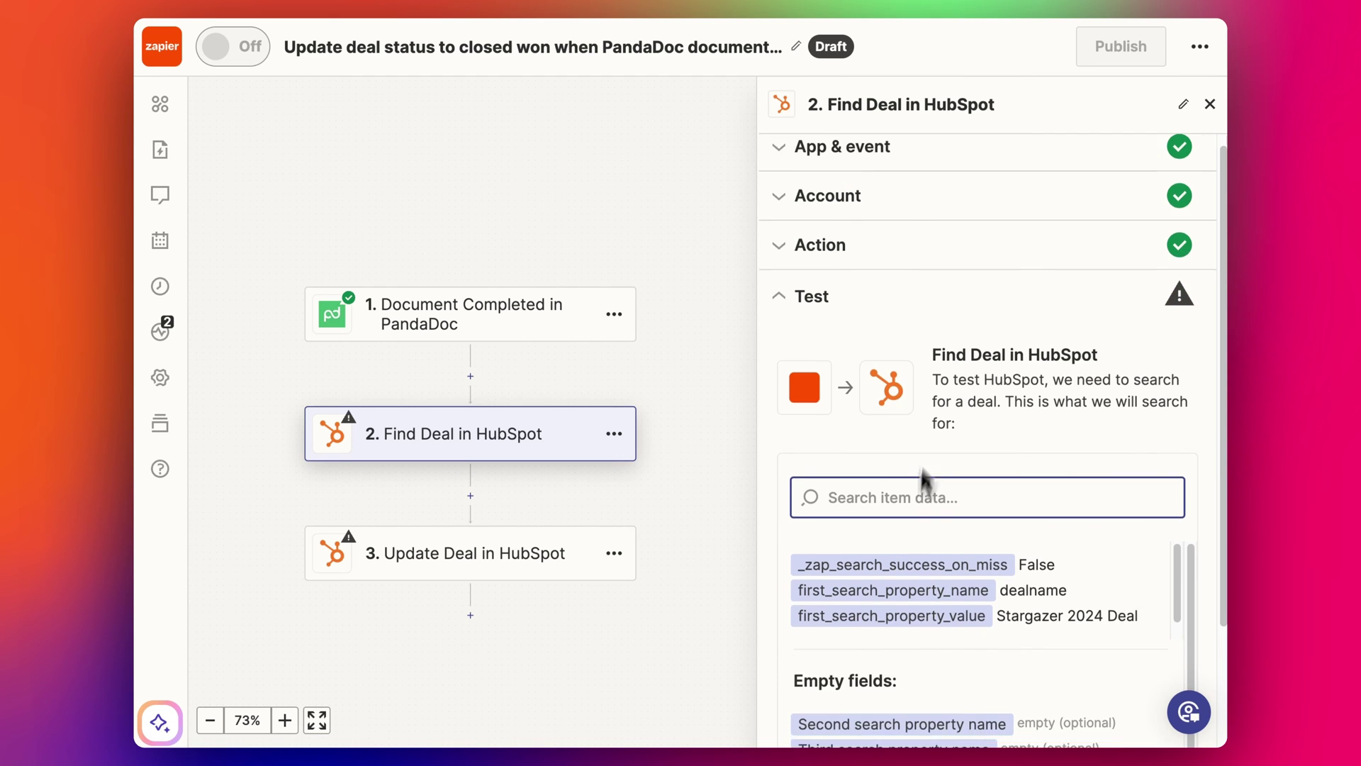
pyautogui.click(950, 706)
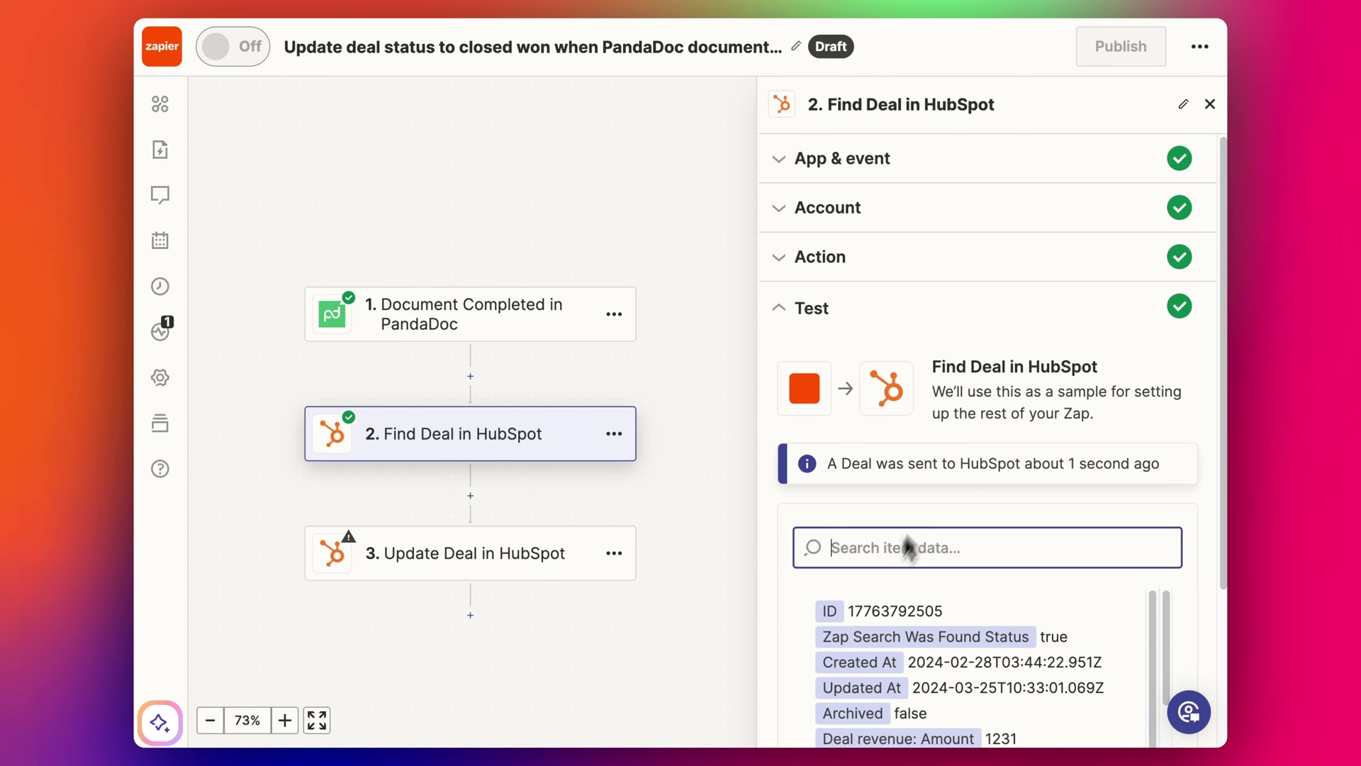
pyautogui.scroll(-2, 900, 583)
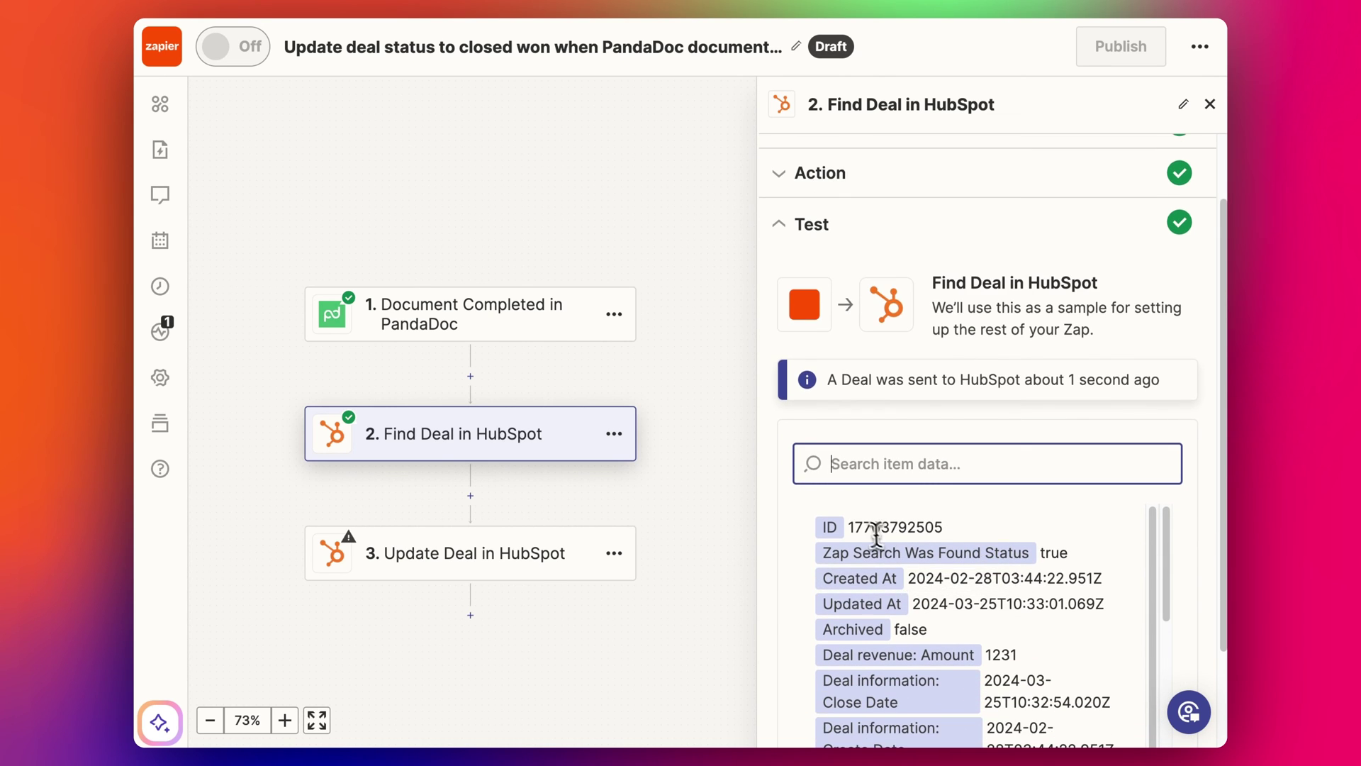
pyautogui.doubleClick(889, 527)
pyautogui.click(493, 565)
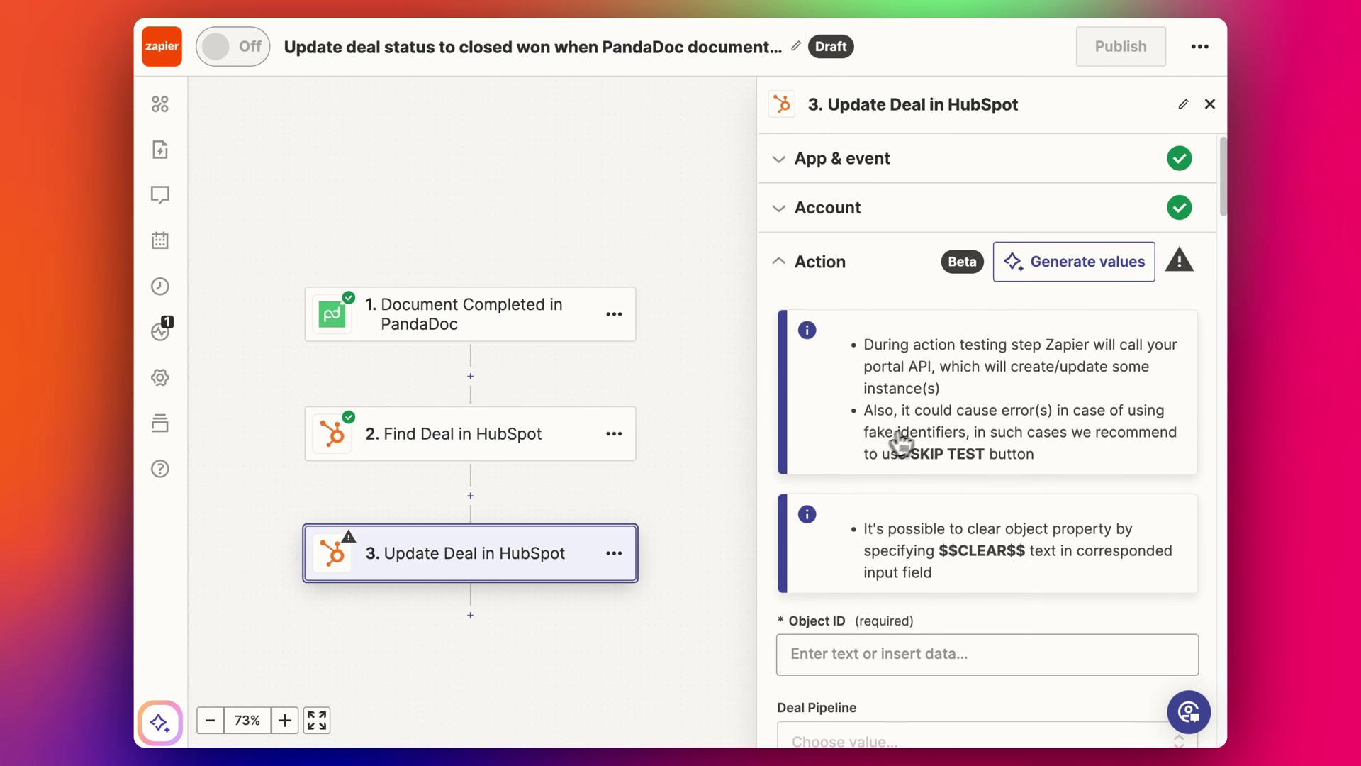
pyautogui.scroll(-6, 904, 397)
# Step: Set Object ID to the deal ID returned by the Find Deal step
pyautogui.click(900, 217)
pyautogui.click(995, 427)
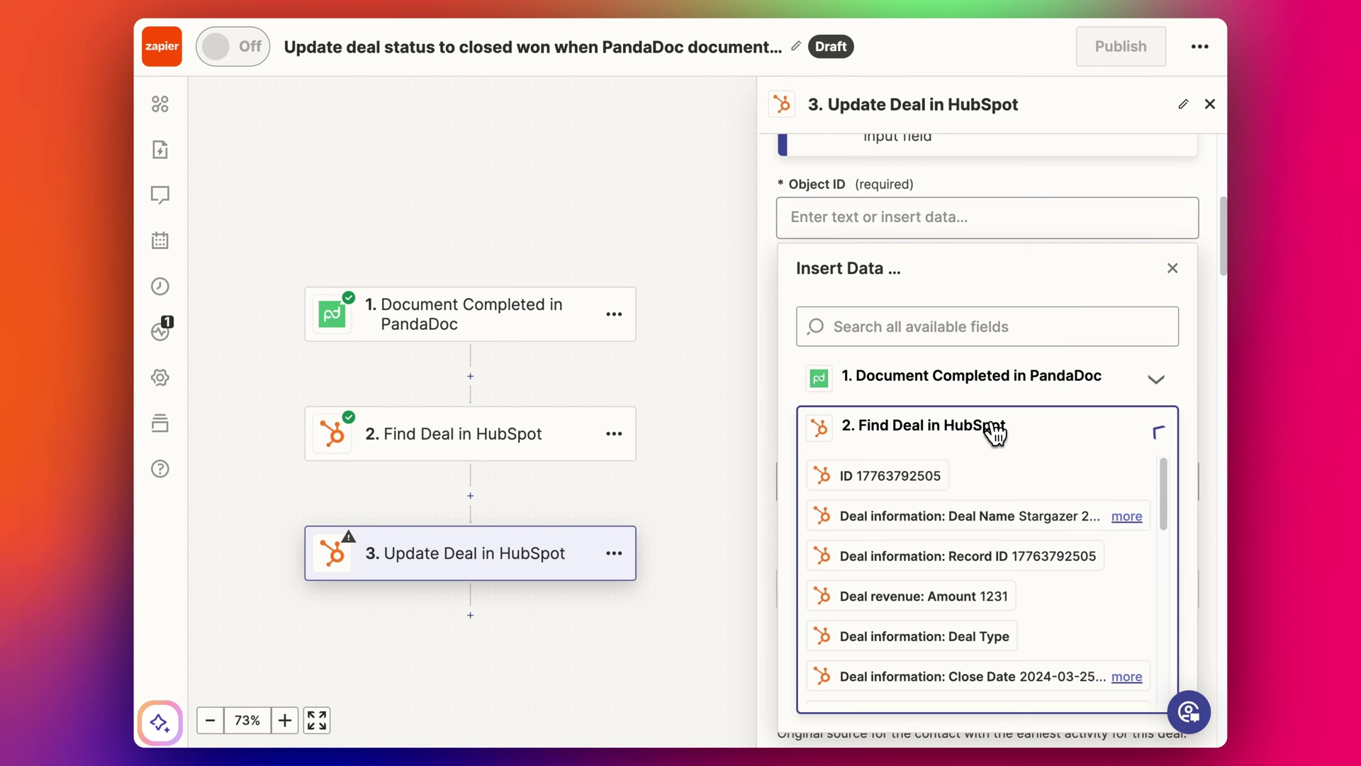
pyautogui.click(819, 482)
# Step: Set the deal pipeline to Sales Pipeline and the stage to Closed Won
pyautogui.click(773, 334)
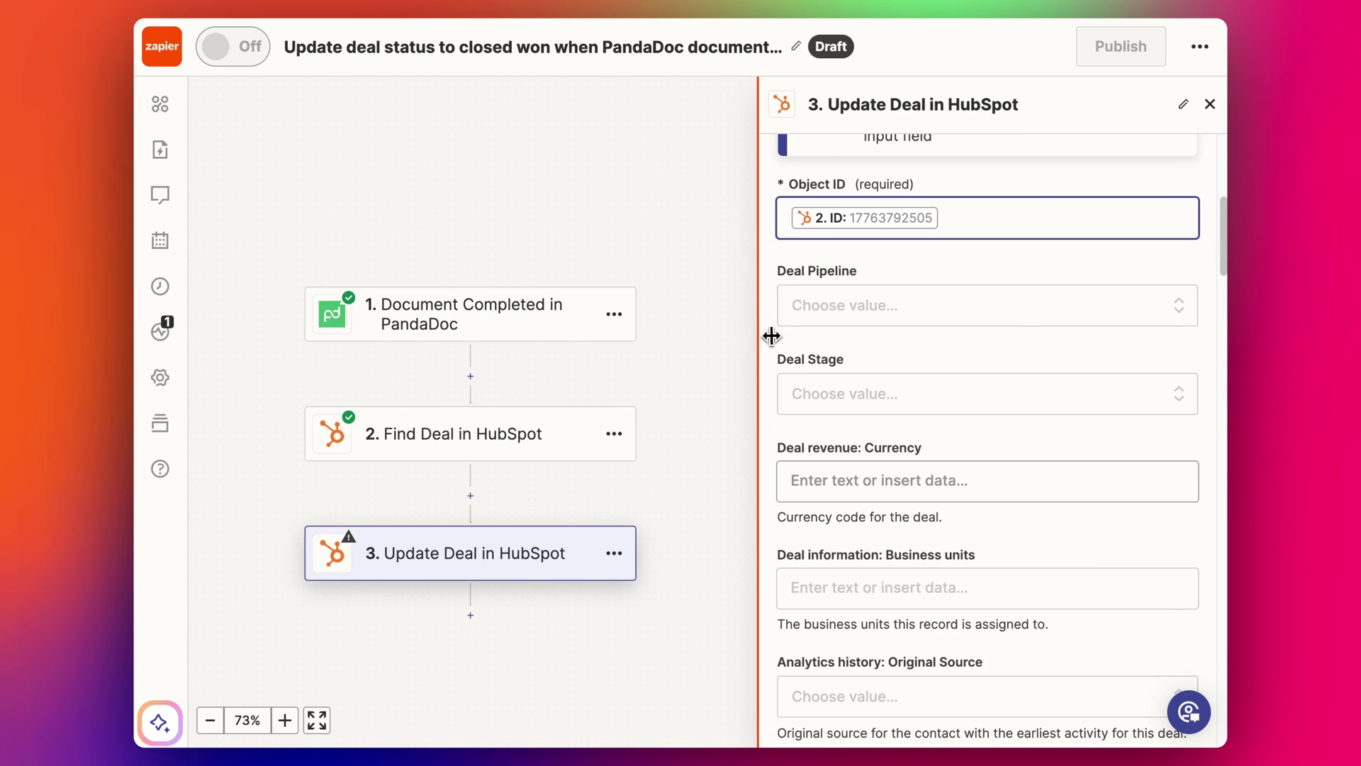
pyautogui.click(1002, 272)
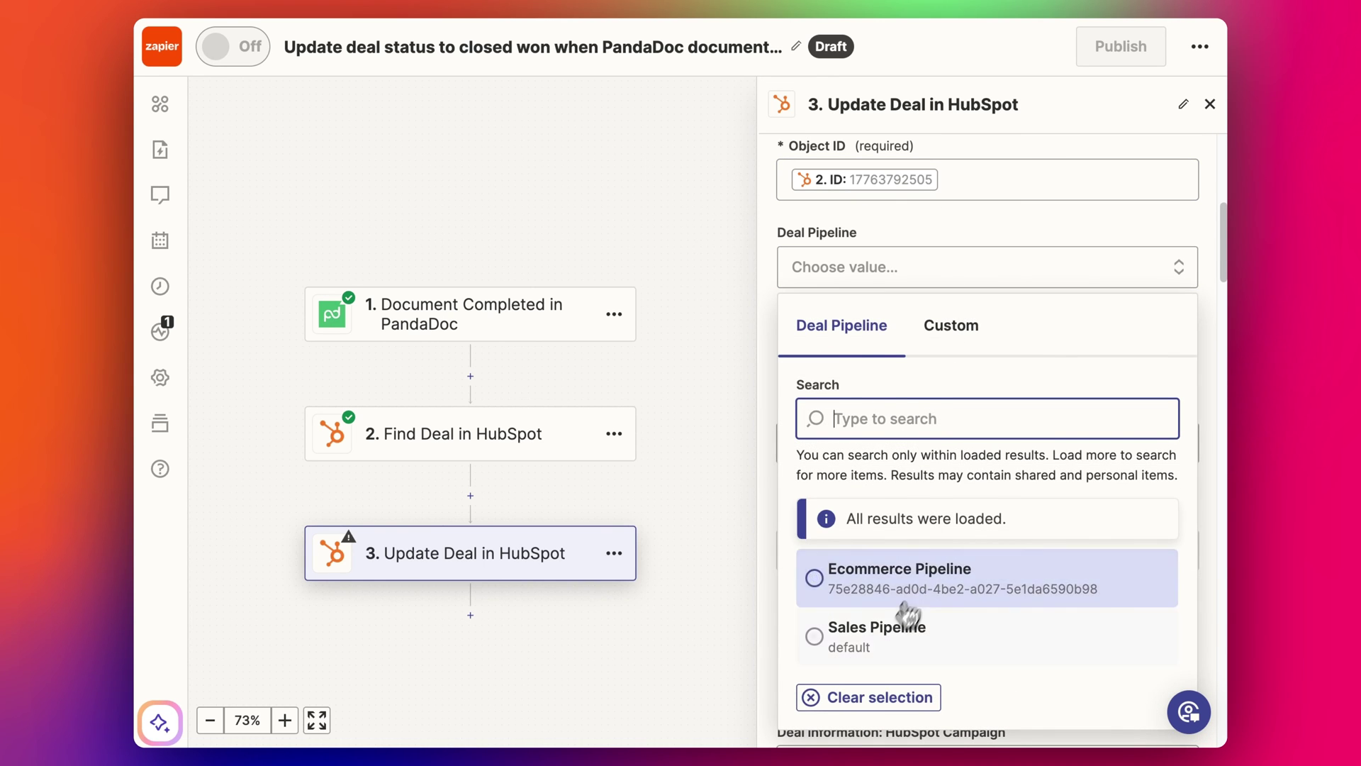
pyautogui.click(909, 631)
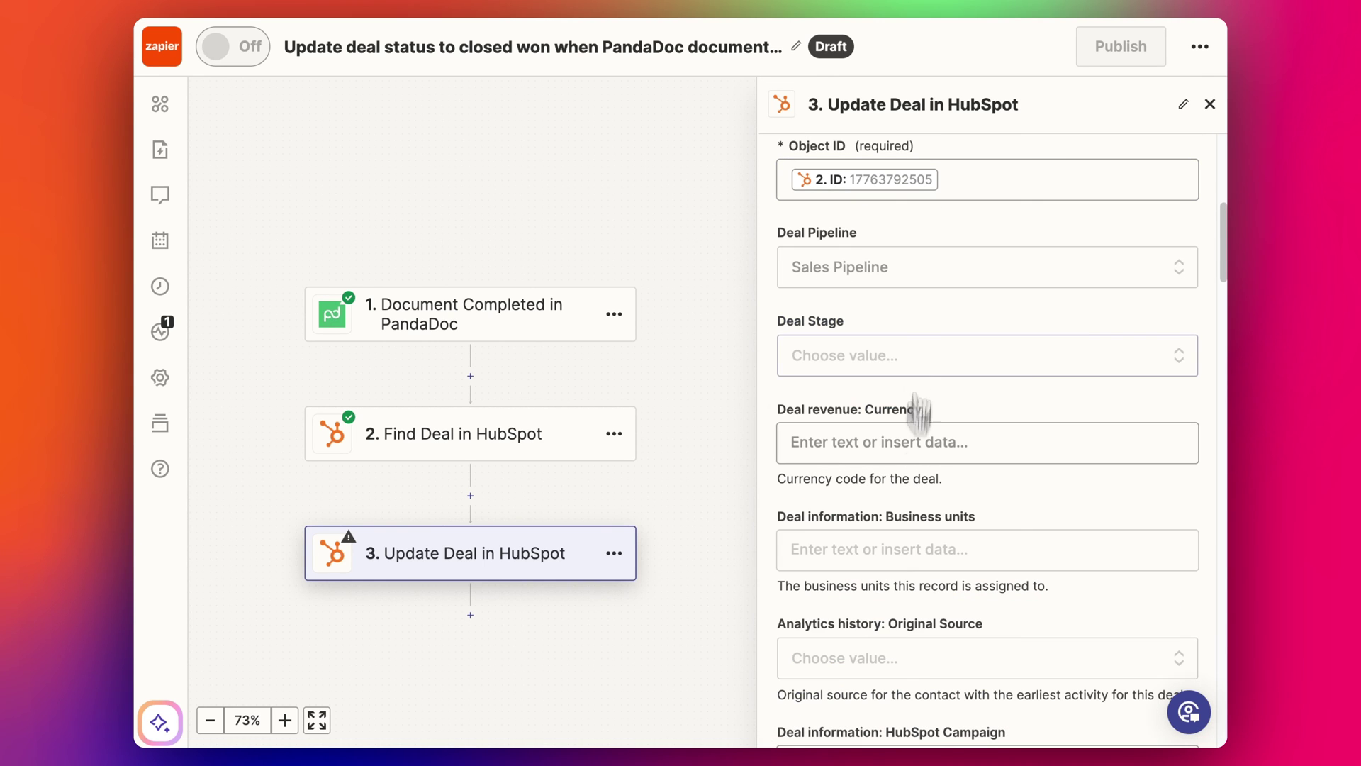
pyautogui.click(871, 358)
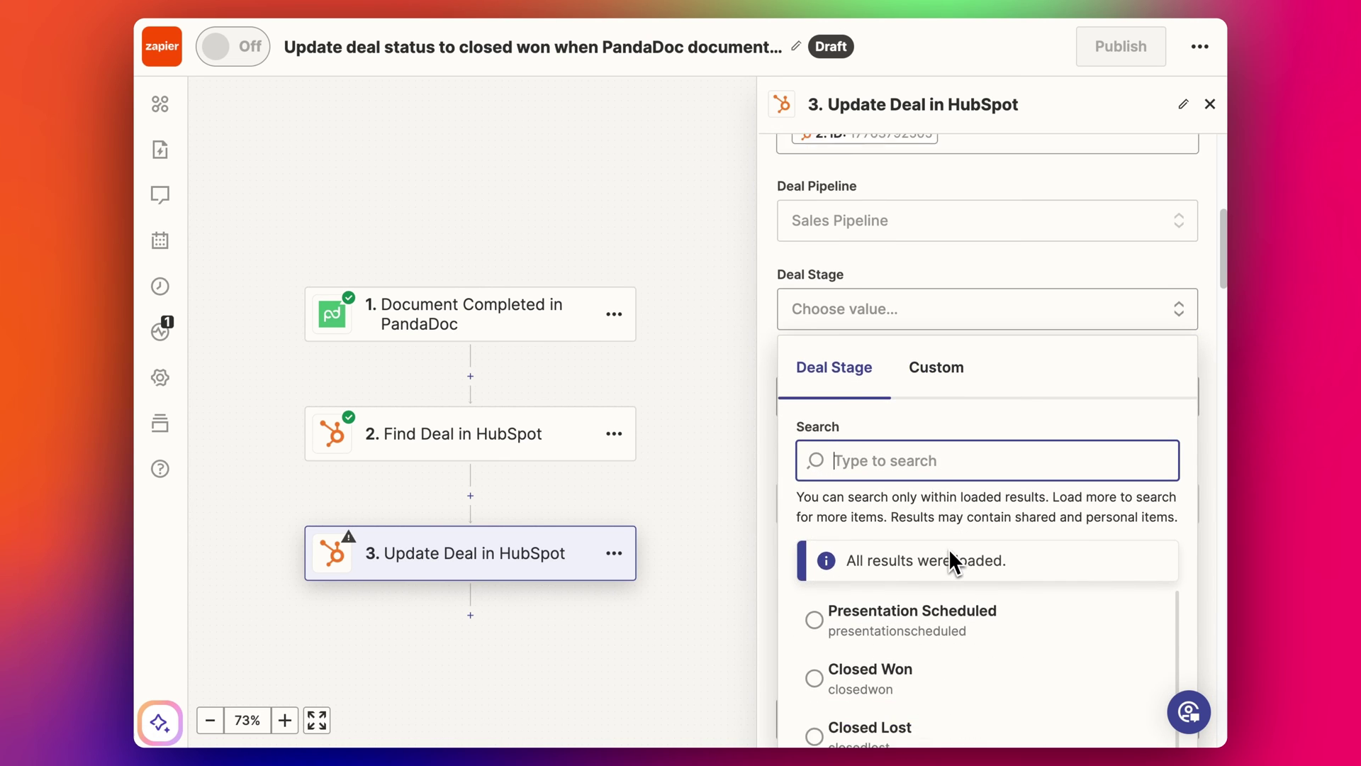
pyautogui.click(929, 545)
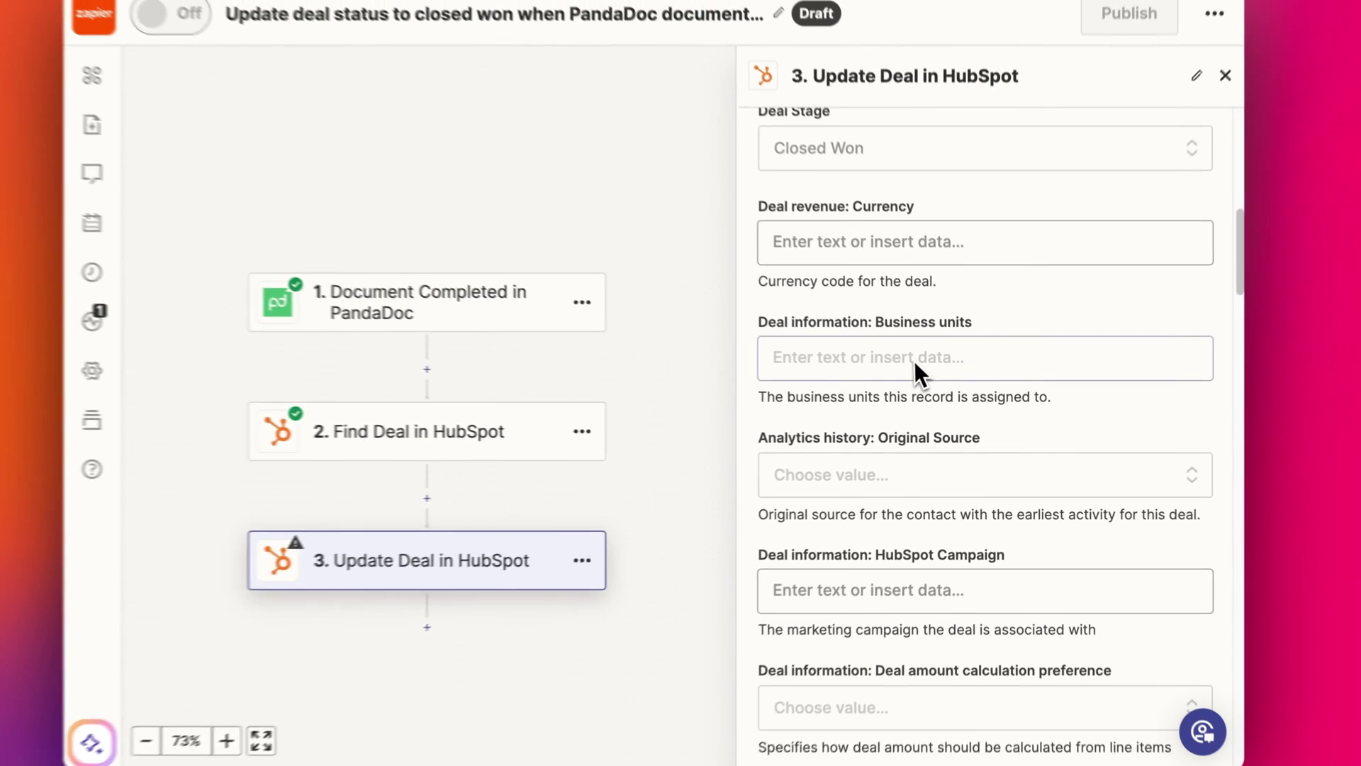
pyautogui.scroll(-3, 861, 510)
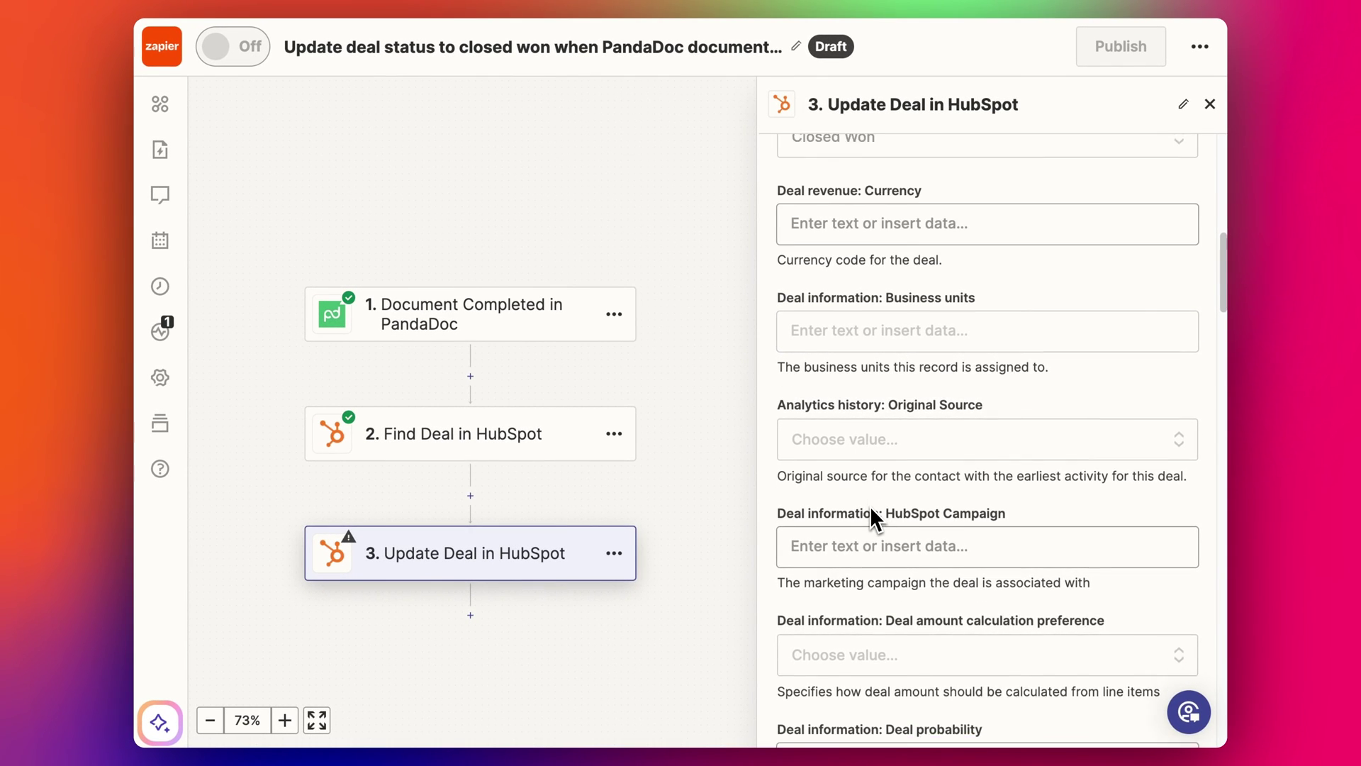
pyautogui.scroll(-2, 870, 505)
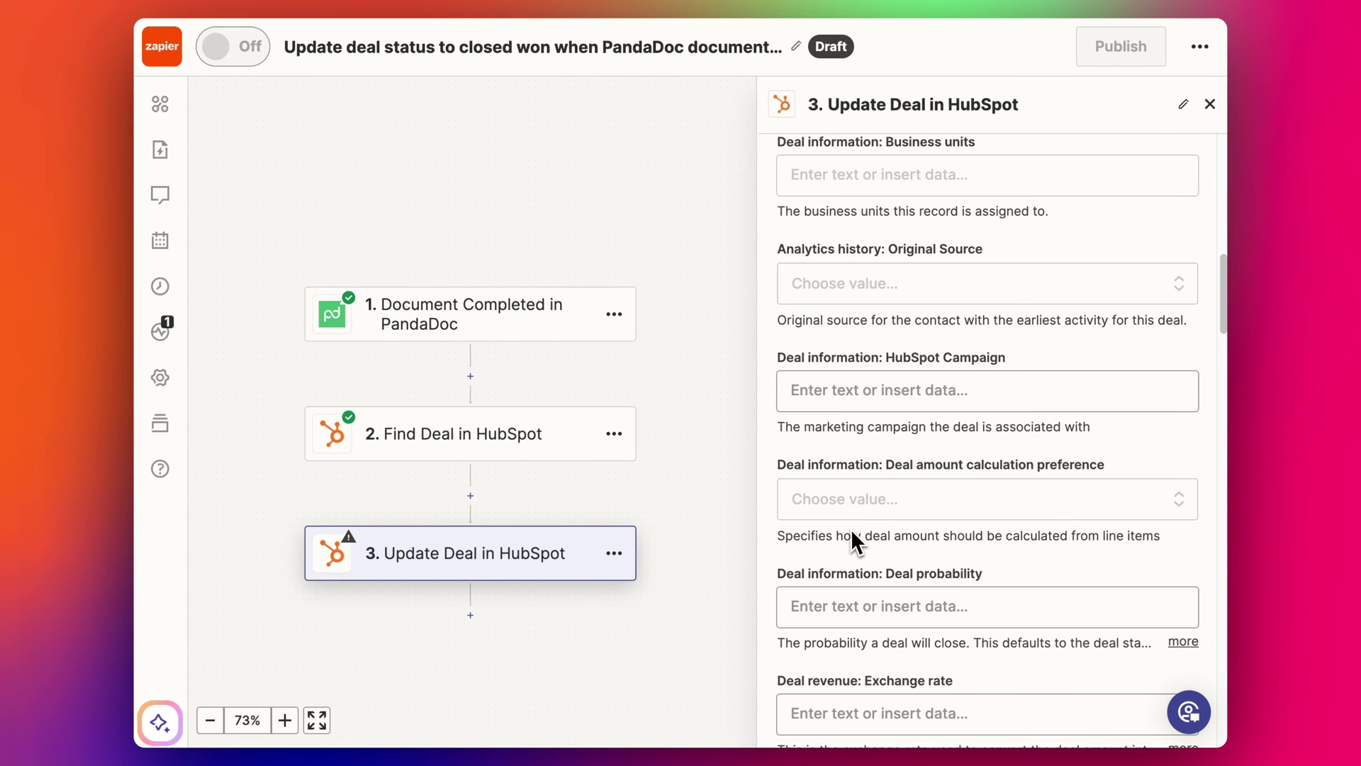
# Step: Open the PandaDoc Document Completed trigger's test record and select its Grand Total Amount, 11500
pyautogui.click(489, 316)
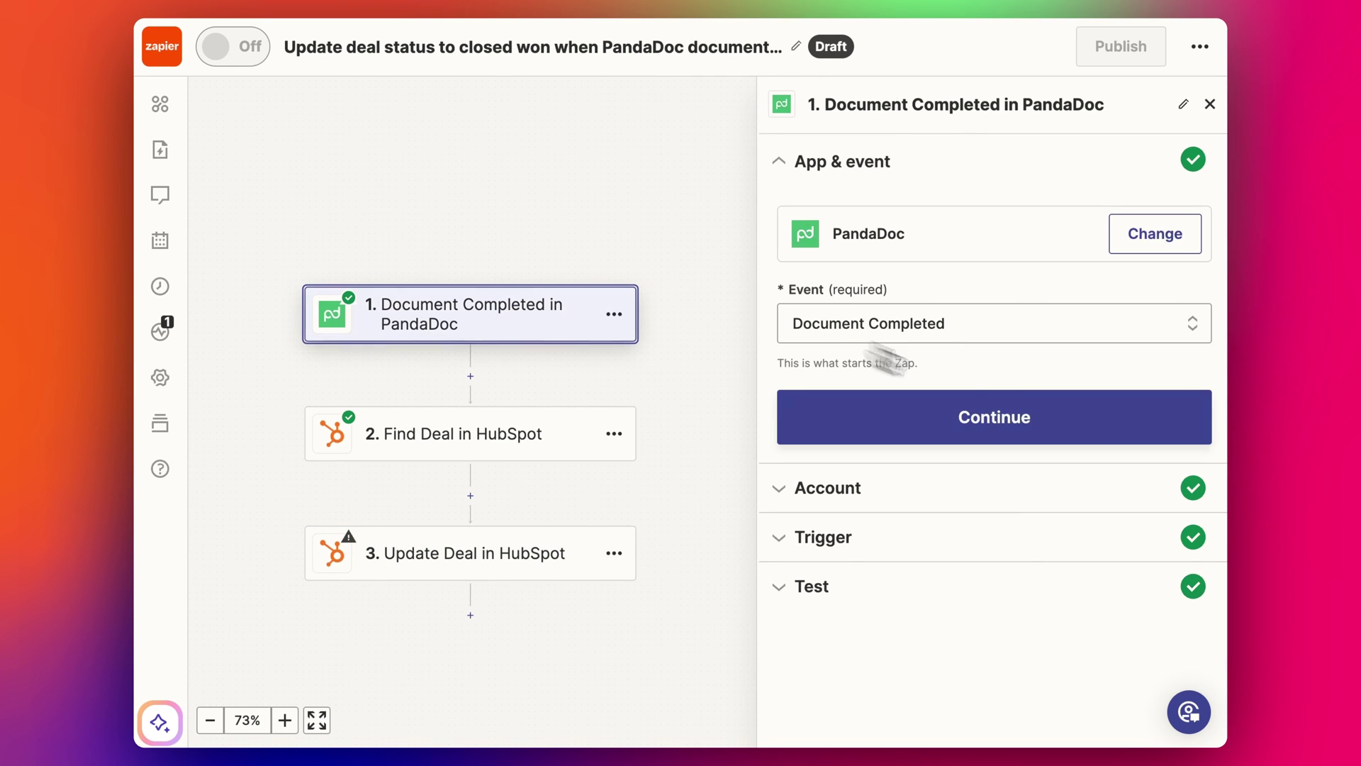
pyautogui.click(891, 599)
pyautogui.scroll(-3, 1100, 461)
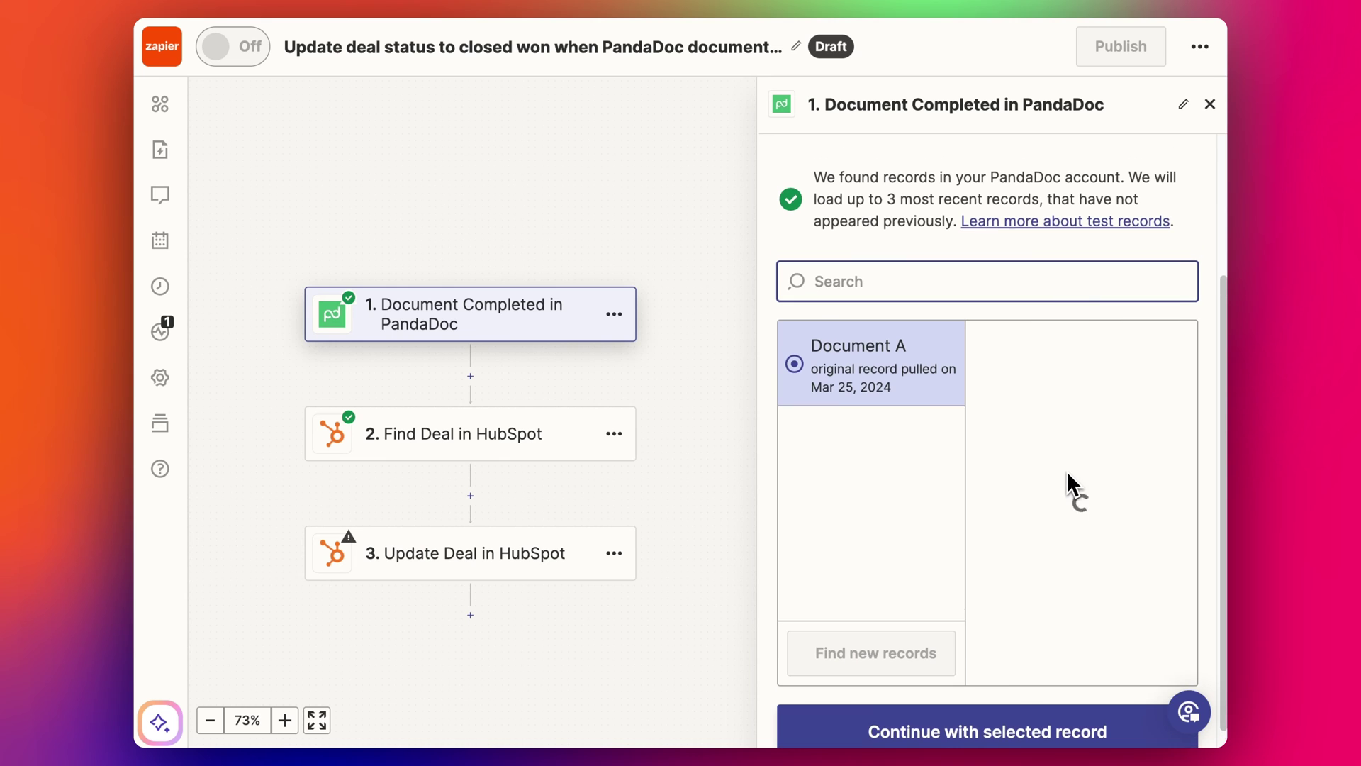
pyautogui.scroll(-10, 1079, 523)
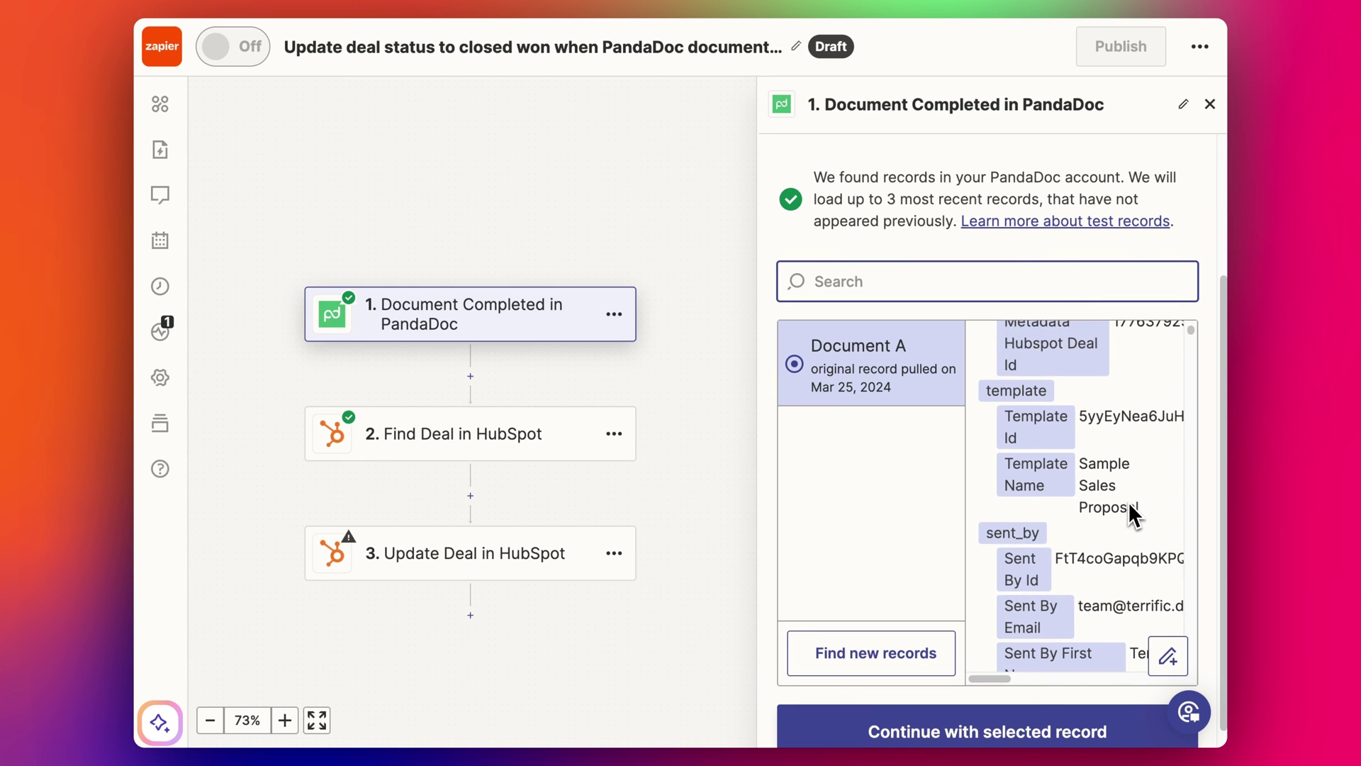
pyautogui.scroll(-2, 1129, 502)
pyautogui.scroll(5, 1129, 502)
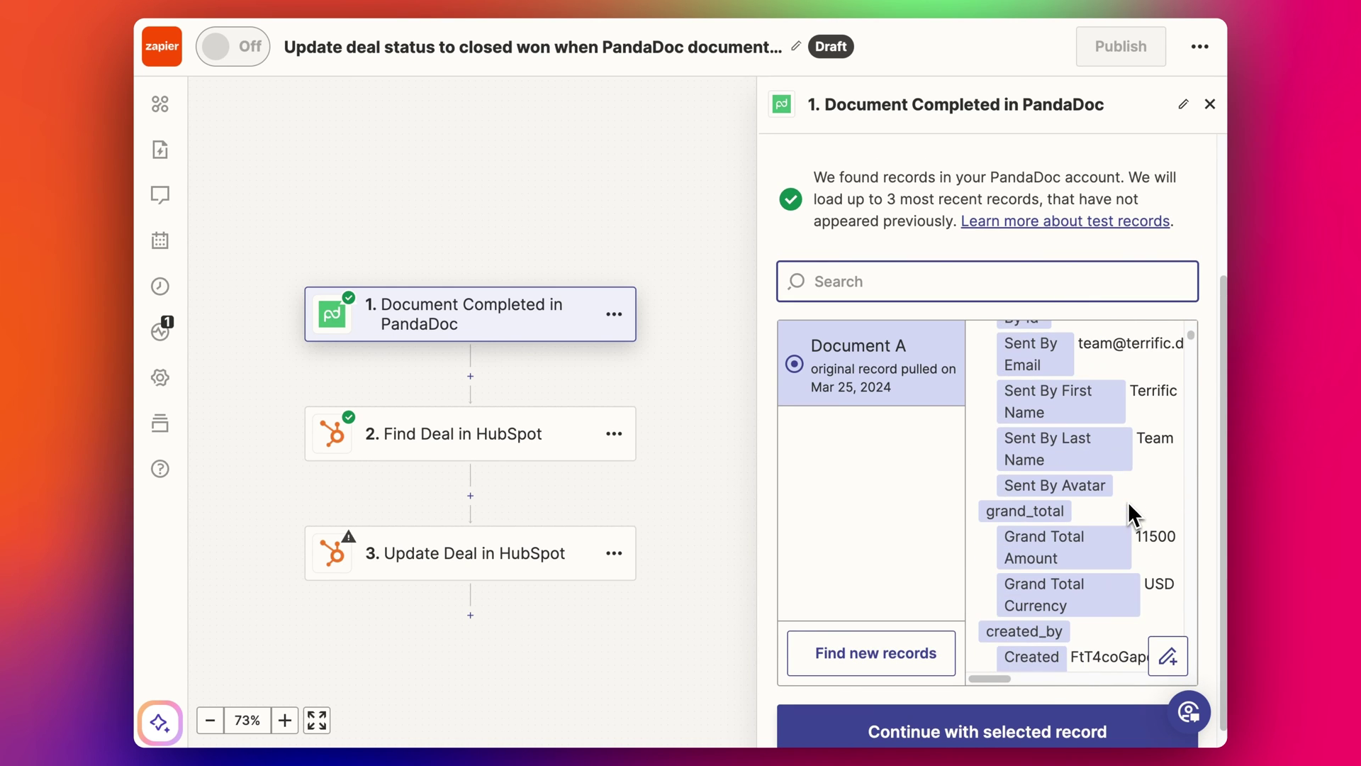
pyautogui.doubleClick(1146, 536)
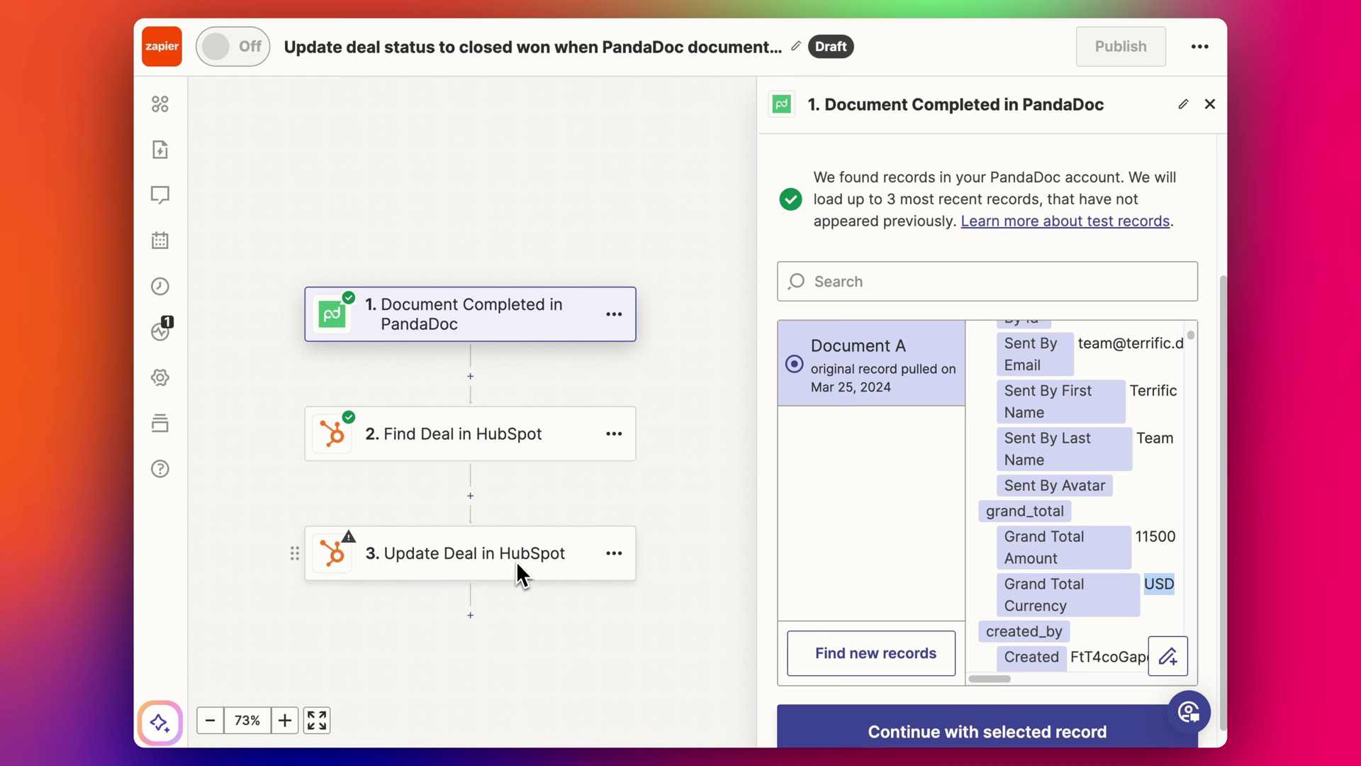
# Step: In the Update Deal in HubSpot step, map Grand Total Currency into Deal revenue: Currency
pyautogui.click(531, 539)
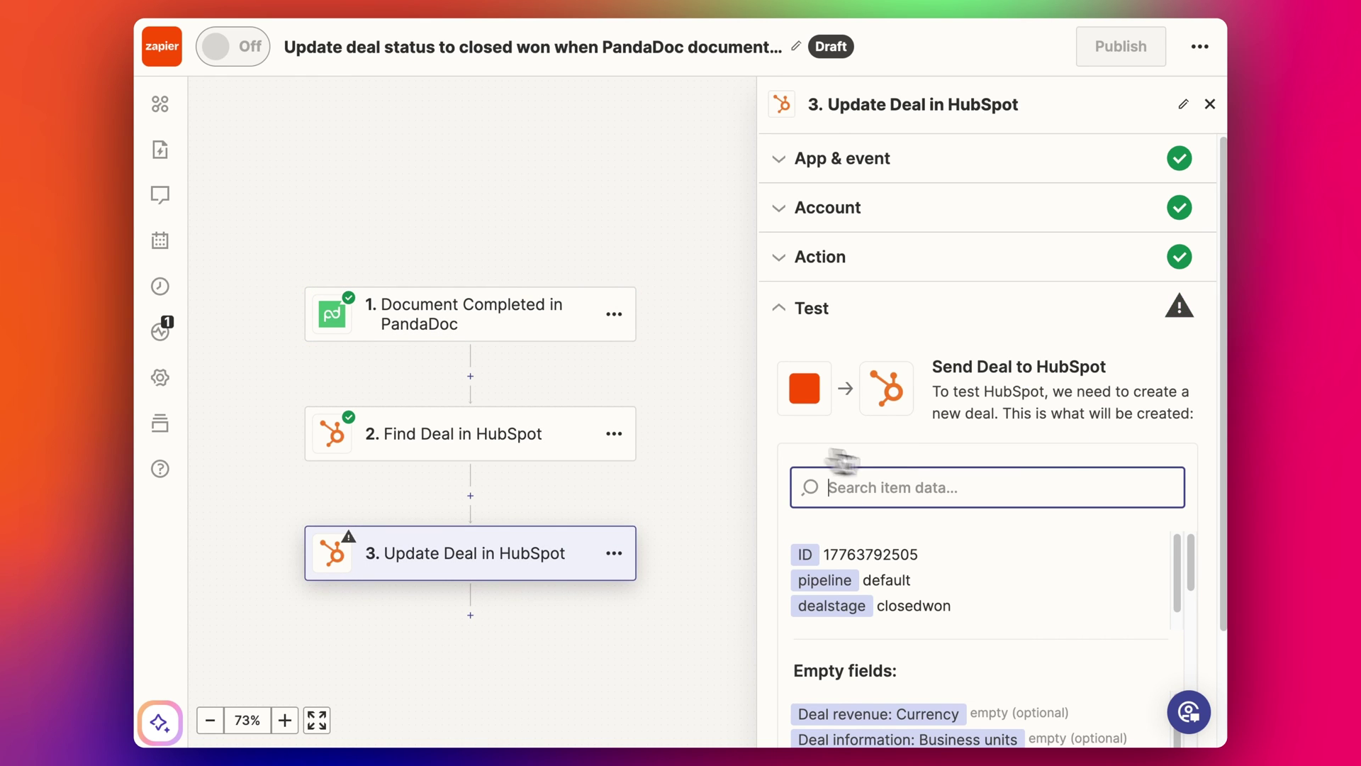
pyautogui.click(966, 269)
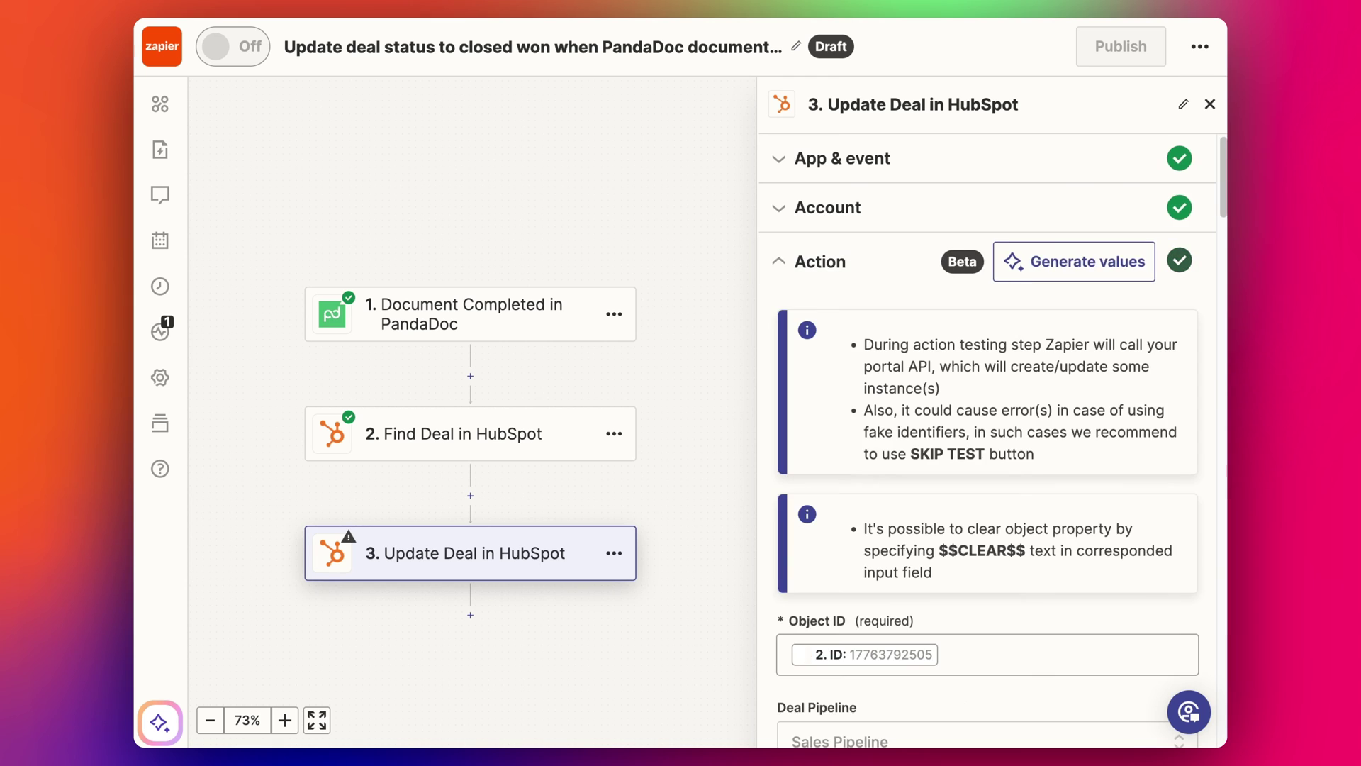
pyautogui.scroll(-4, 983, 398)
pyautogui.scroll(-4, 983, 399)
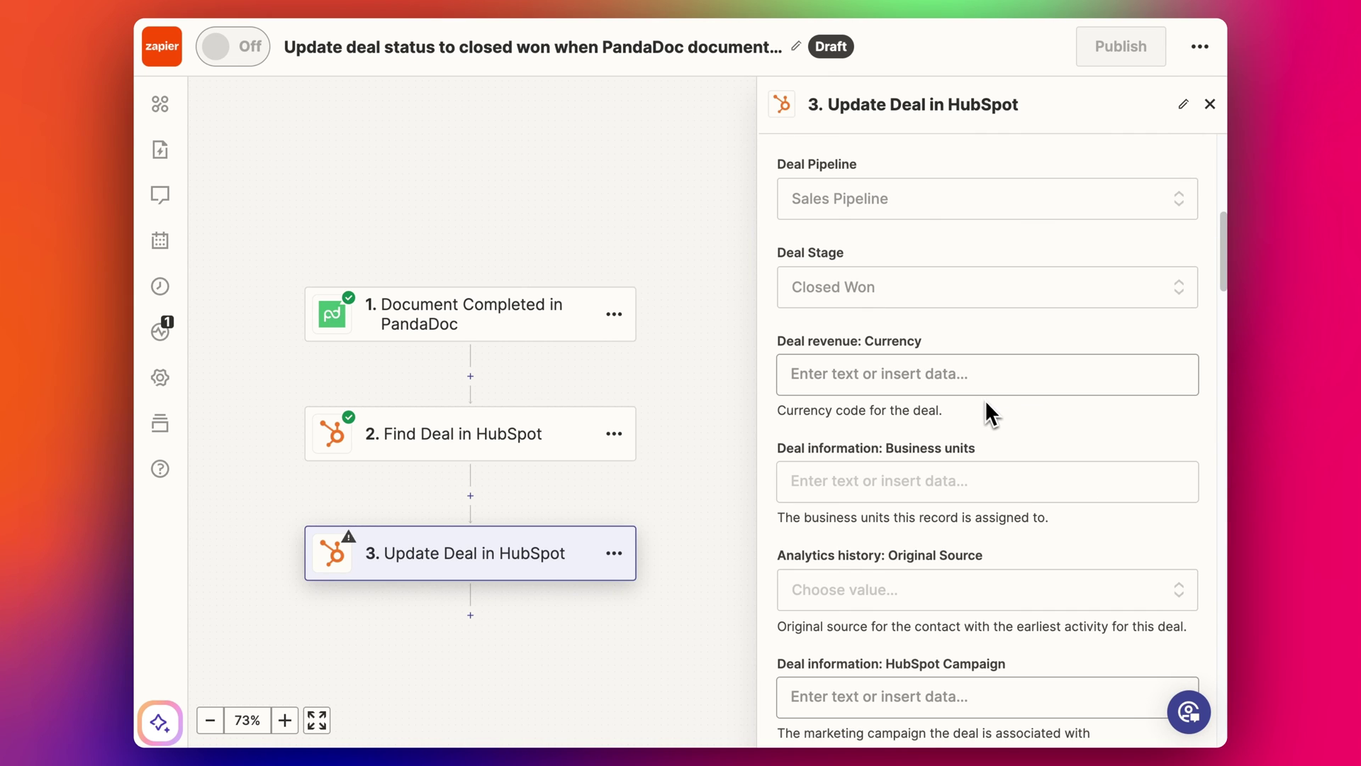
pyautogui.click(929, 373)
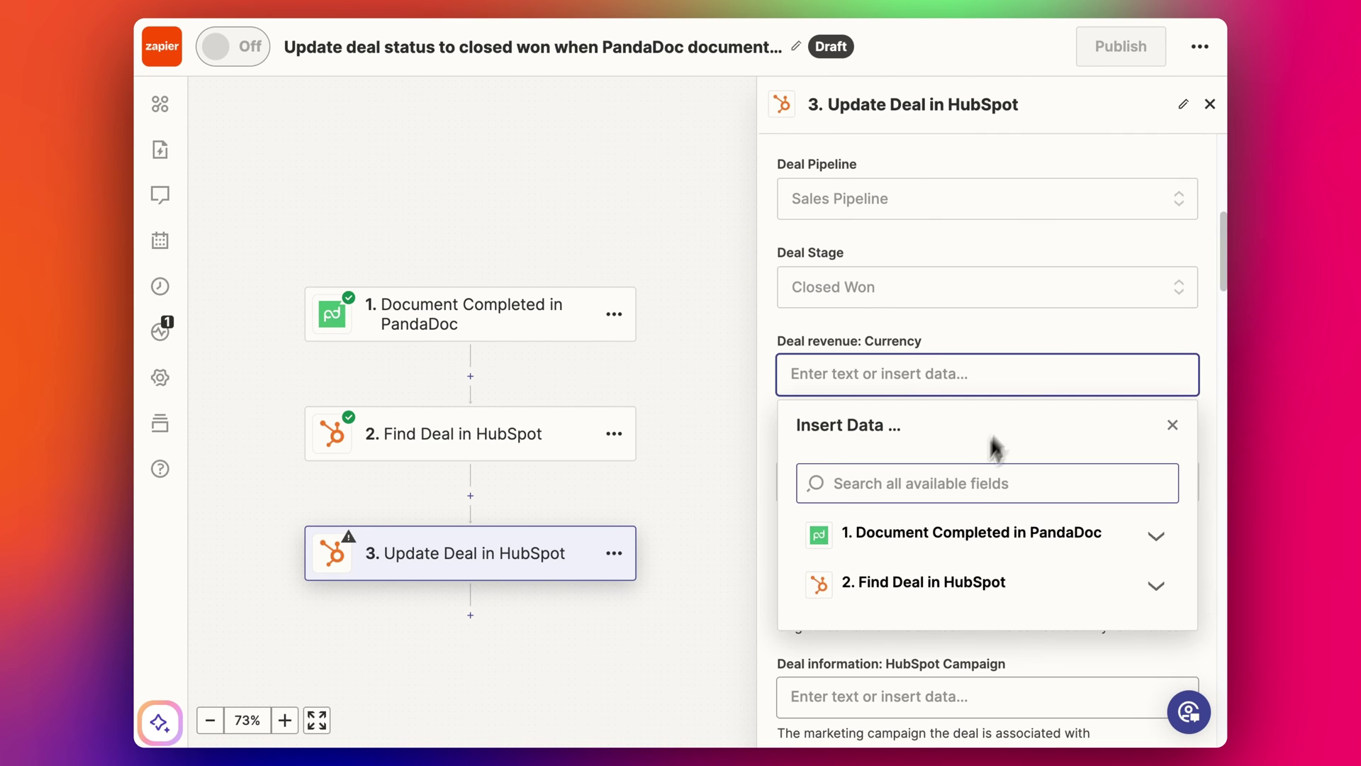
pyautogui.click(958, 489)
pyautogui.write('curre')
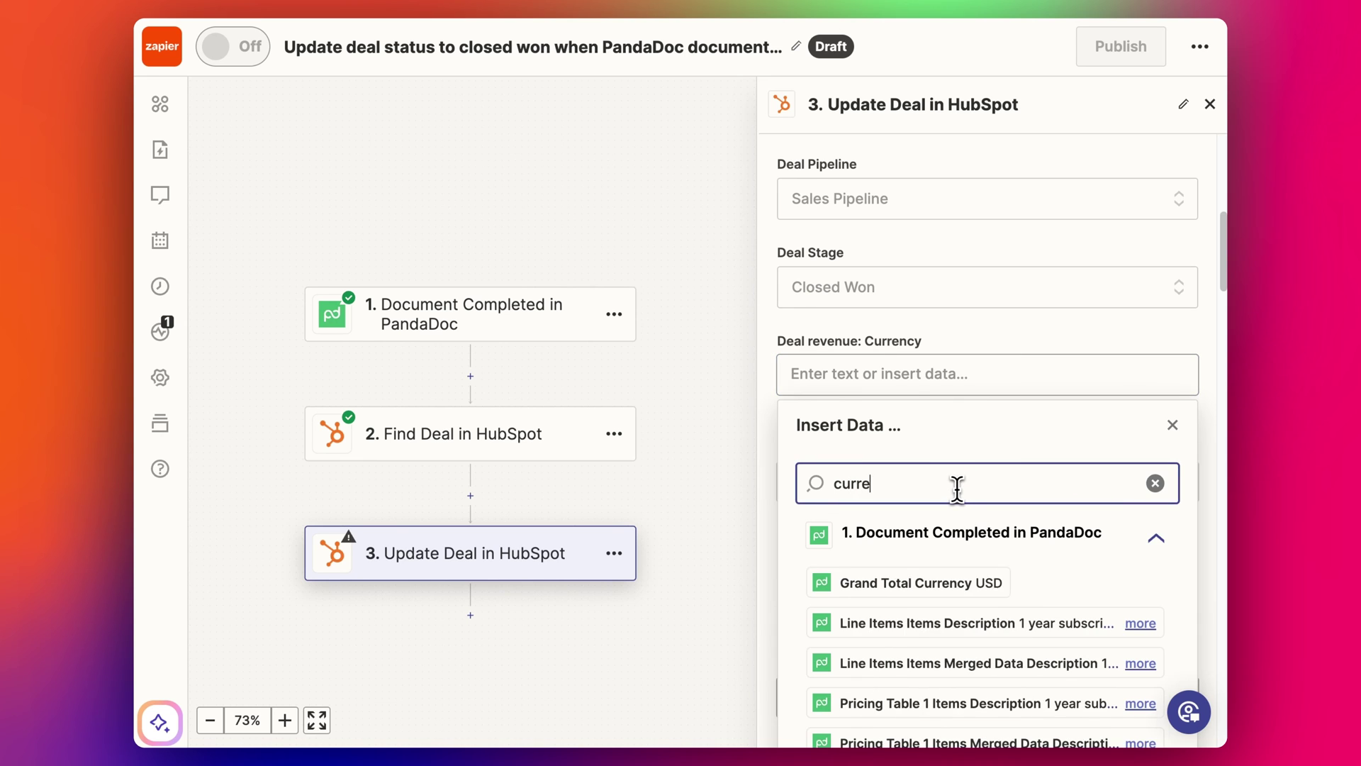
pyautogui.click(943, 577)
pyautogui.click(929, 482)
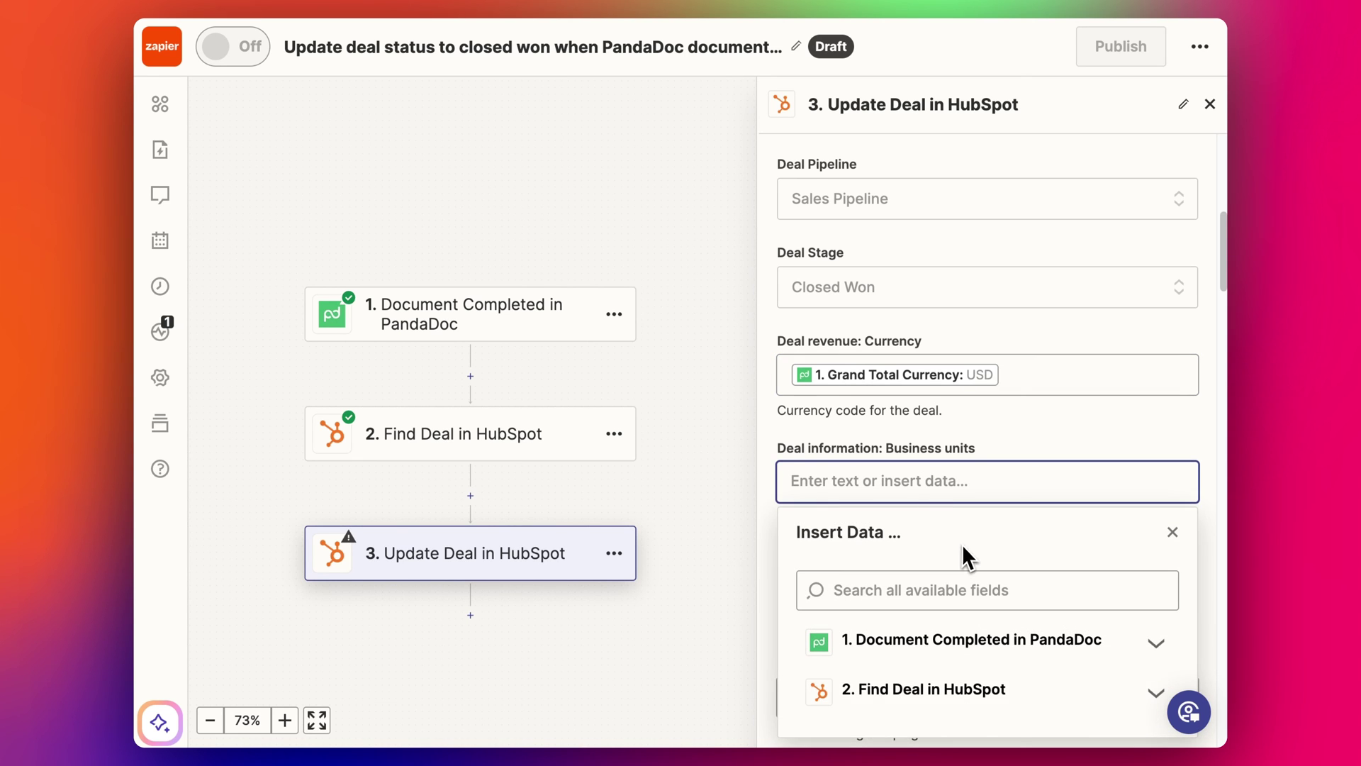
pyautogui.click(1000, 434)
# Step: Map PandaDoc's Grand Total Amount into the Deal revenue: Amount field
pyautogui.scroll(-10, 1035, 439)
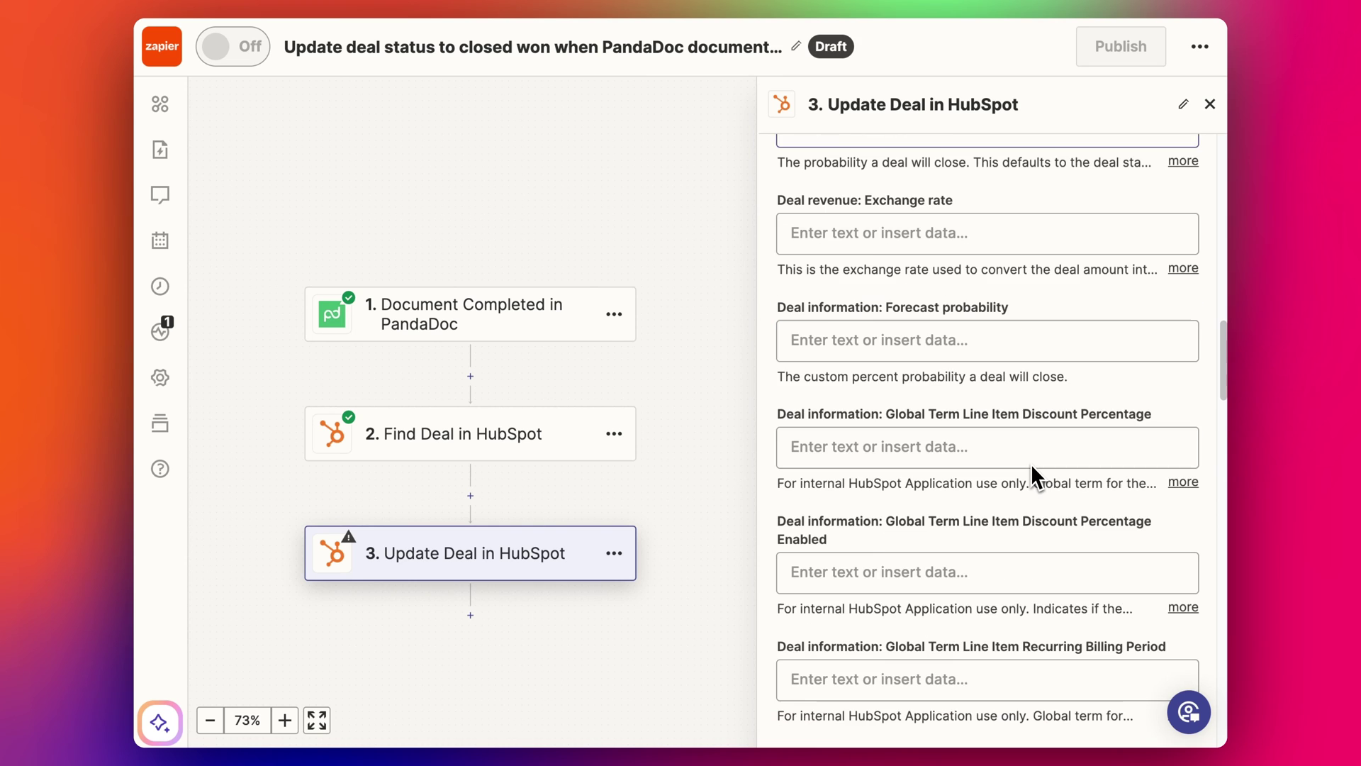
pyautogui.press('super+f')
pyautogui.write('amount')
pyautogui.press('Return')
pyautogui.press('Return')
pyautogui.press('Return')
pyautogui.press('Return')
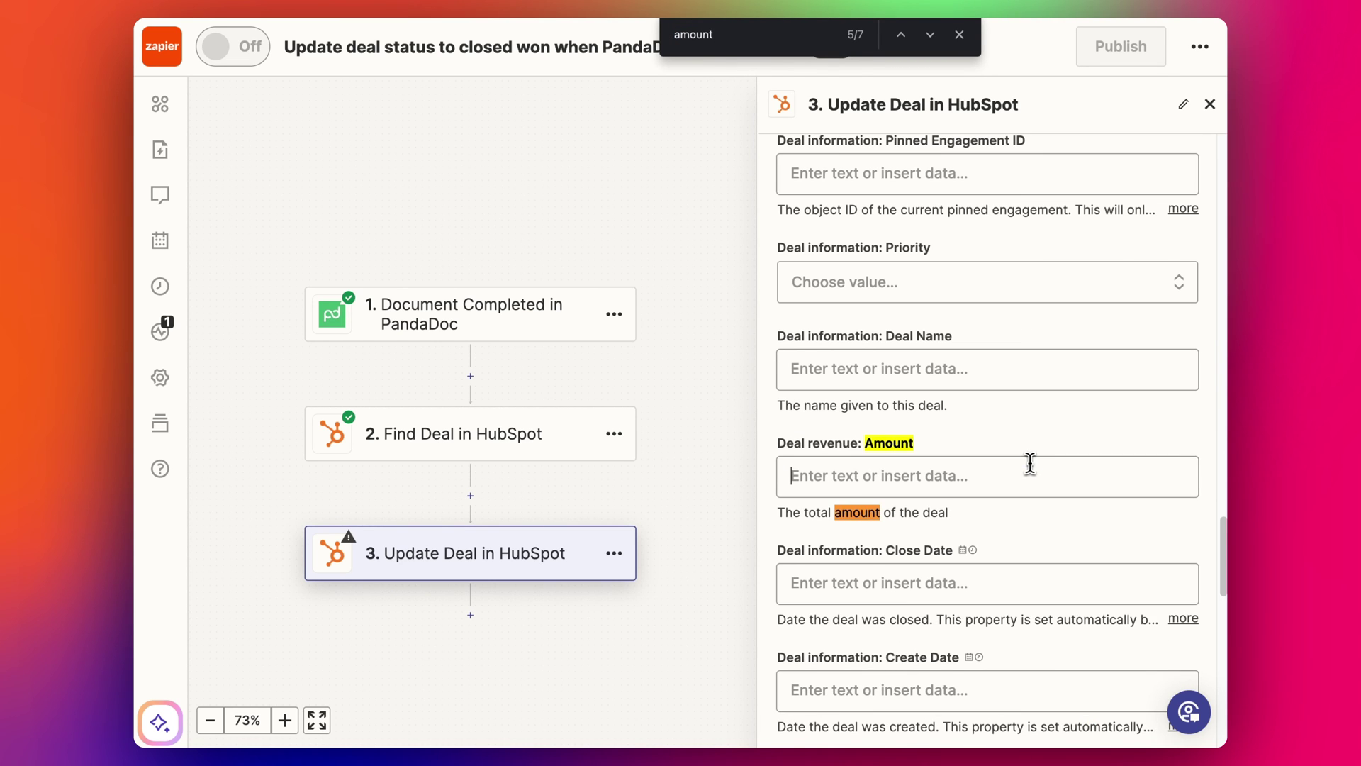
pyautogui.click(1001, 468)
pyautogui.click(931, 586)
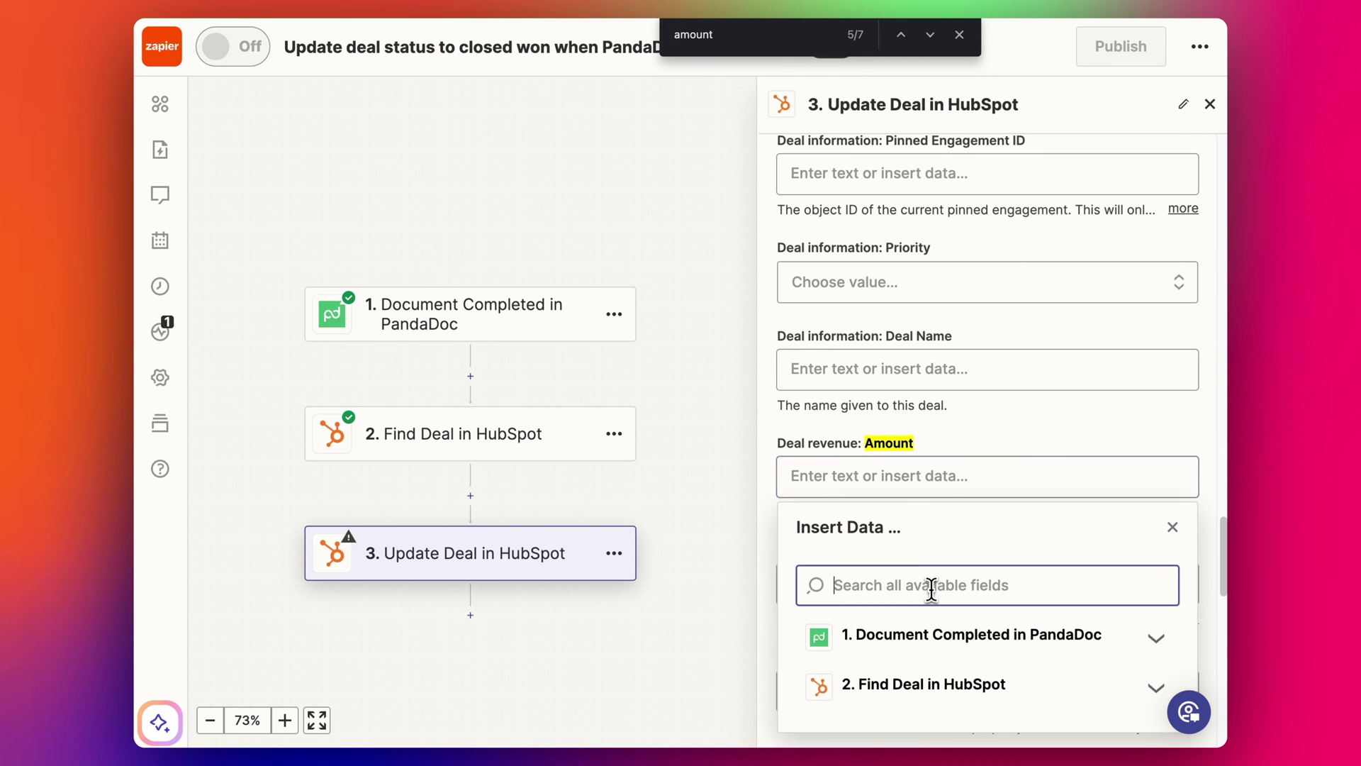
pyautogui.write('grand tot')
pyautogui.scroll(-1, 942, 624)
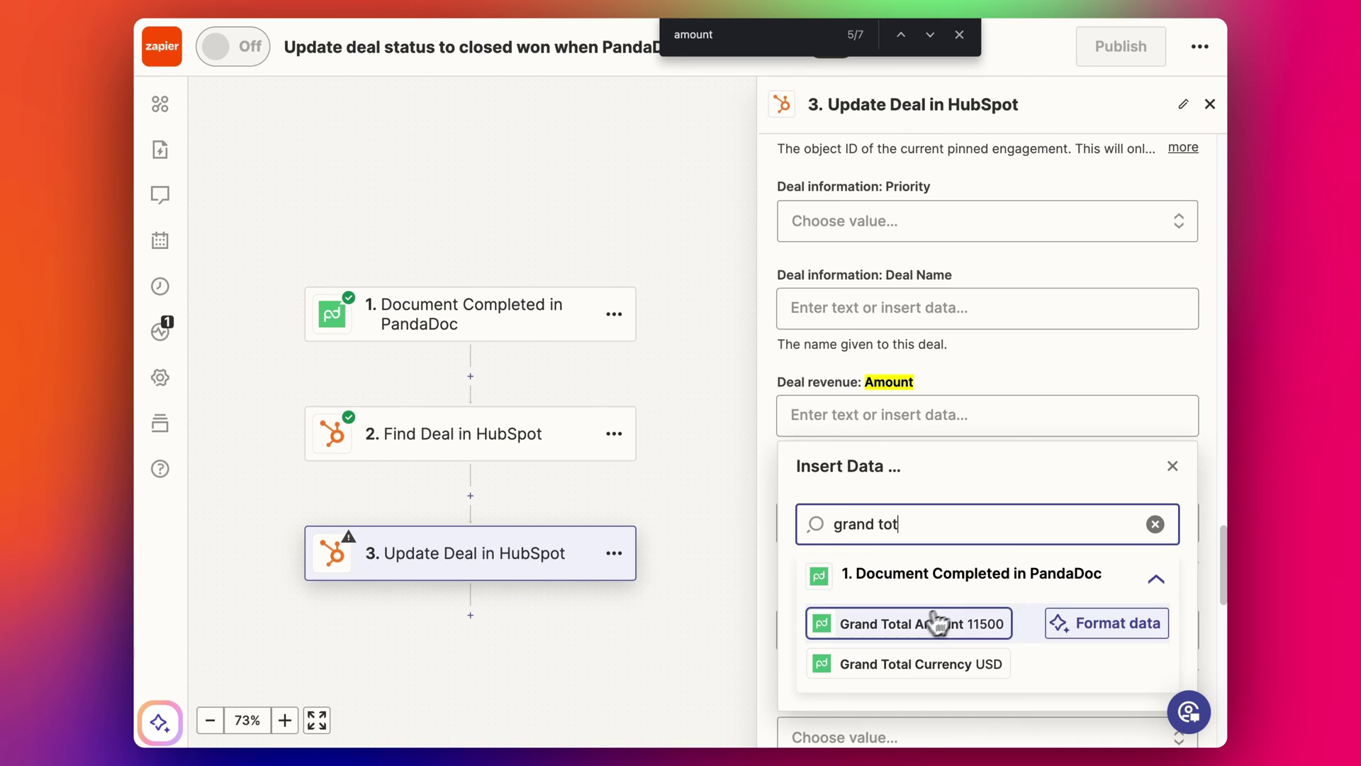
pyautogui.click(942, 623)
pyautogui.click(1038, 390)
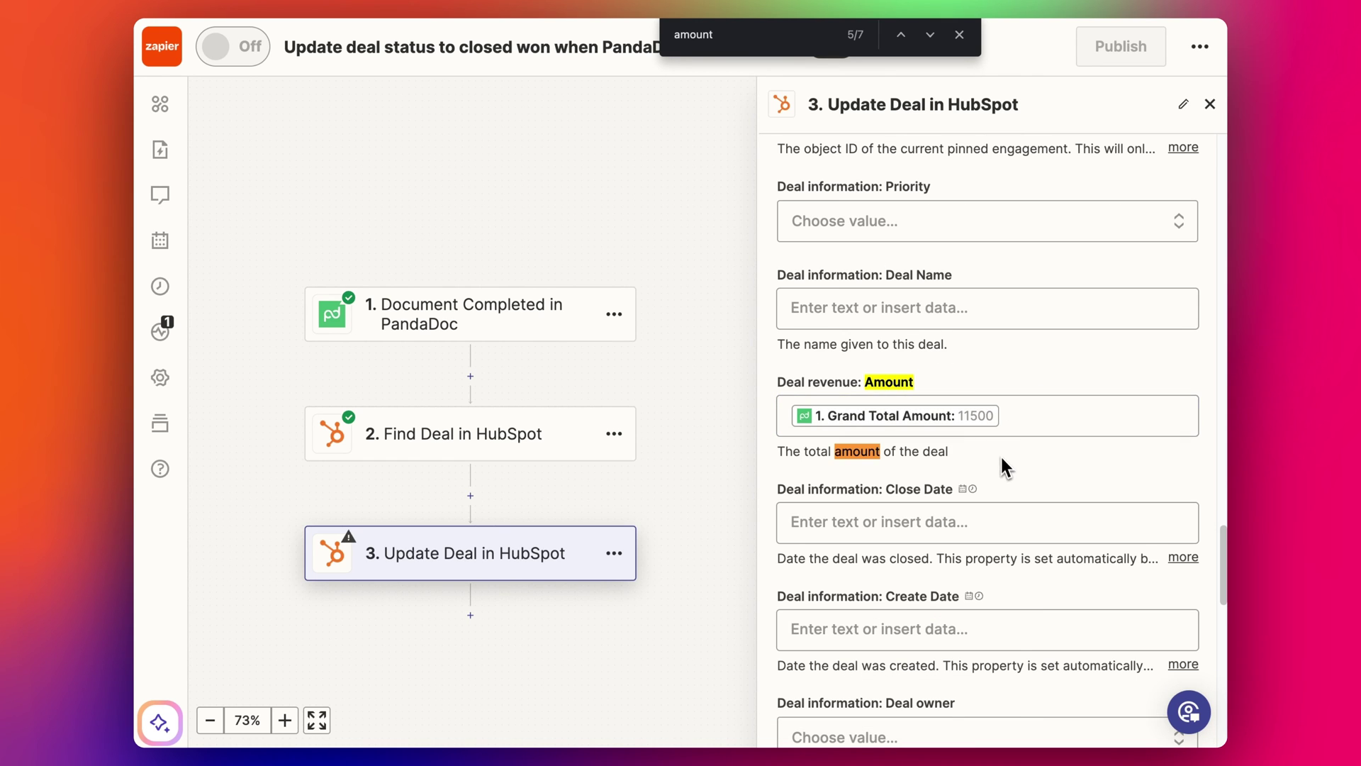
pyautogui.scroll(-1, 1005, 468)
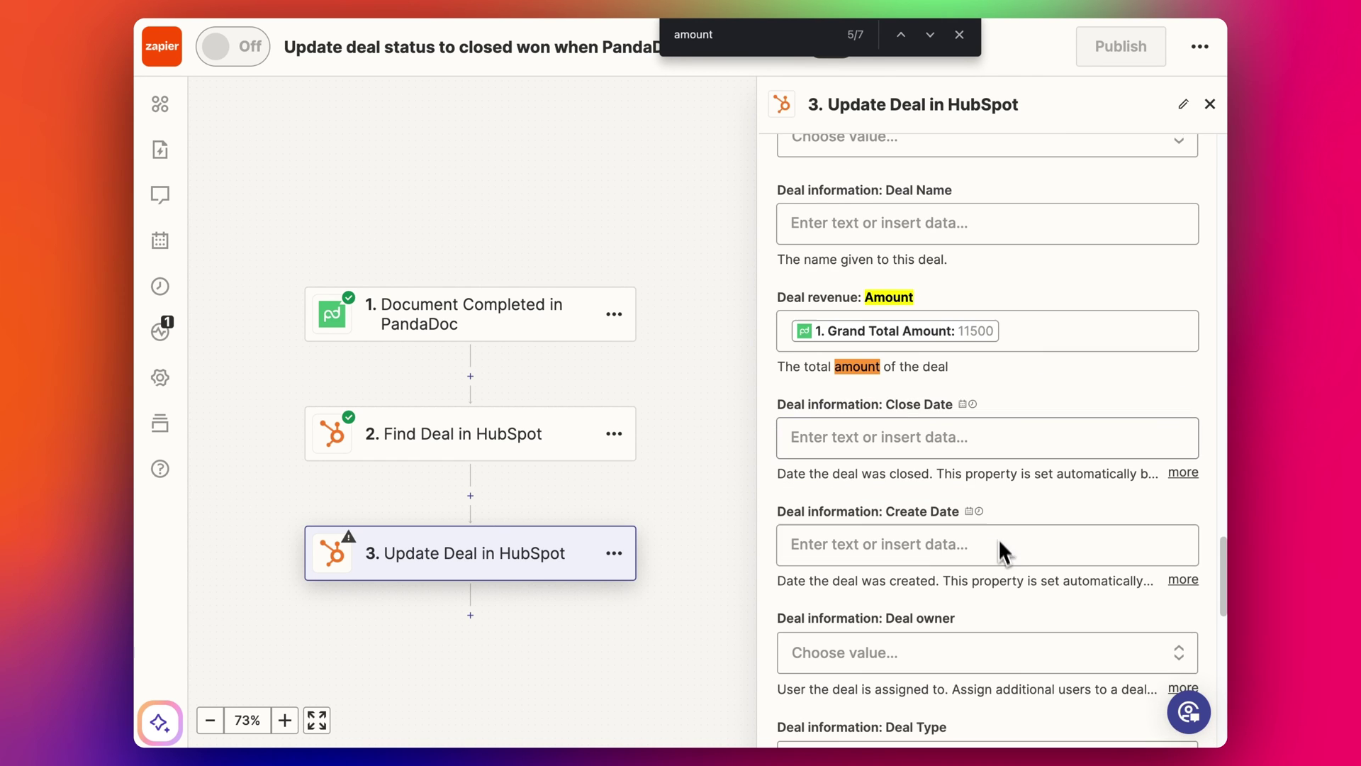
pyautogui.click(959, 34)
pyautogui.scroll(-5, 994, 313)
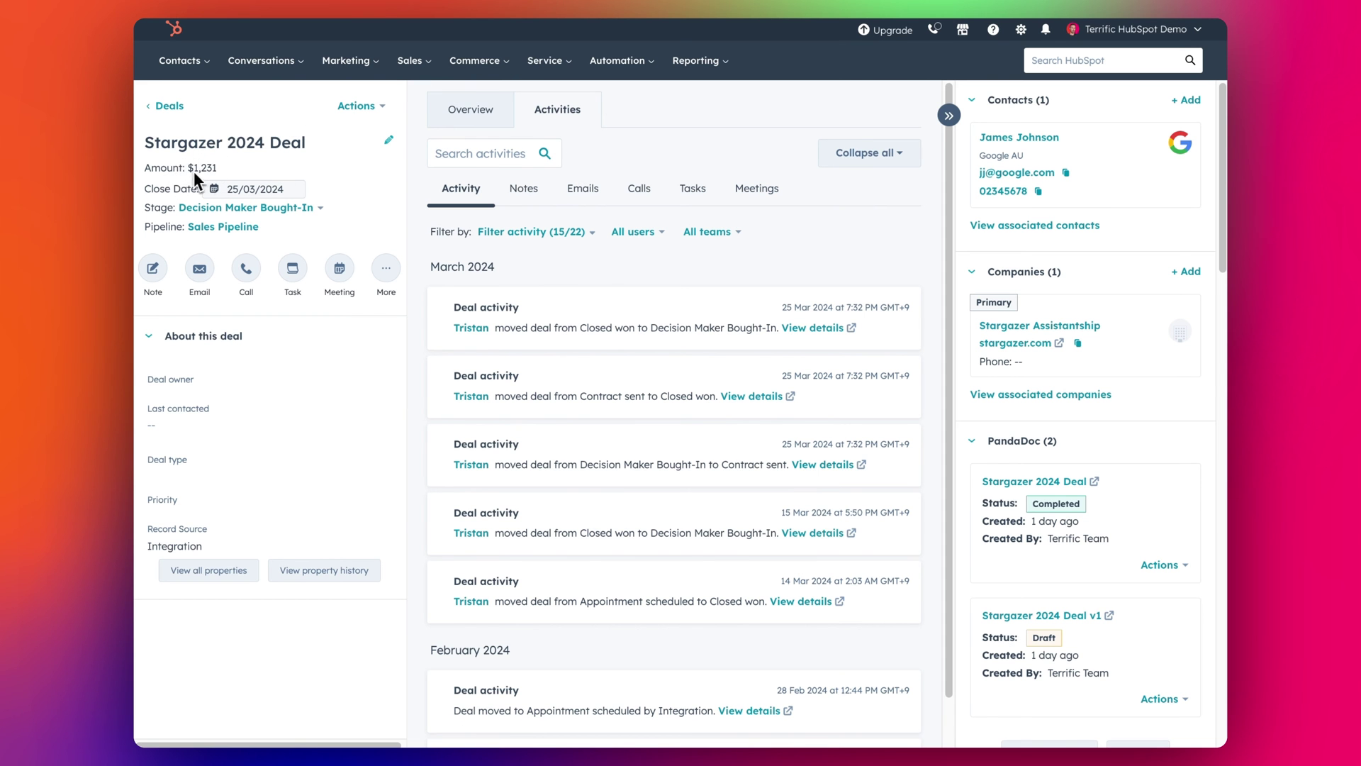
# Step: Highlight the Stargazer 2024 Deal's current $1,231 amount in HubSpot
pyautogui.moveTo(252, 172); pyautogui.dragTo(654, 115)
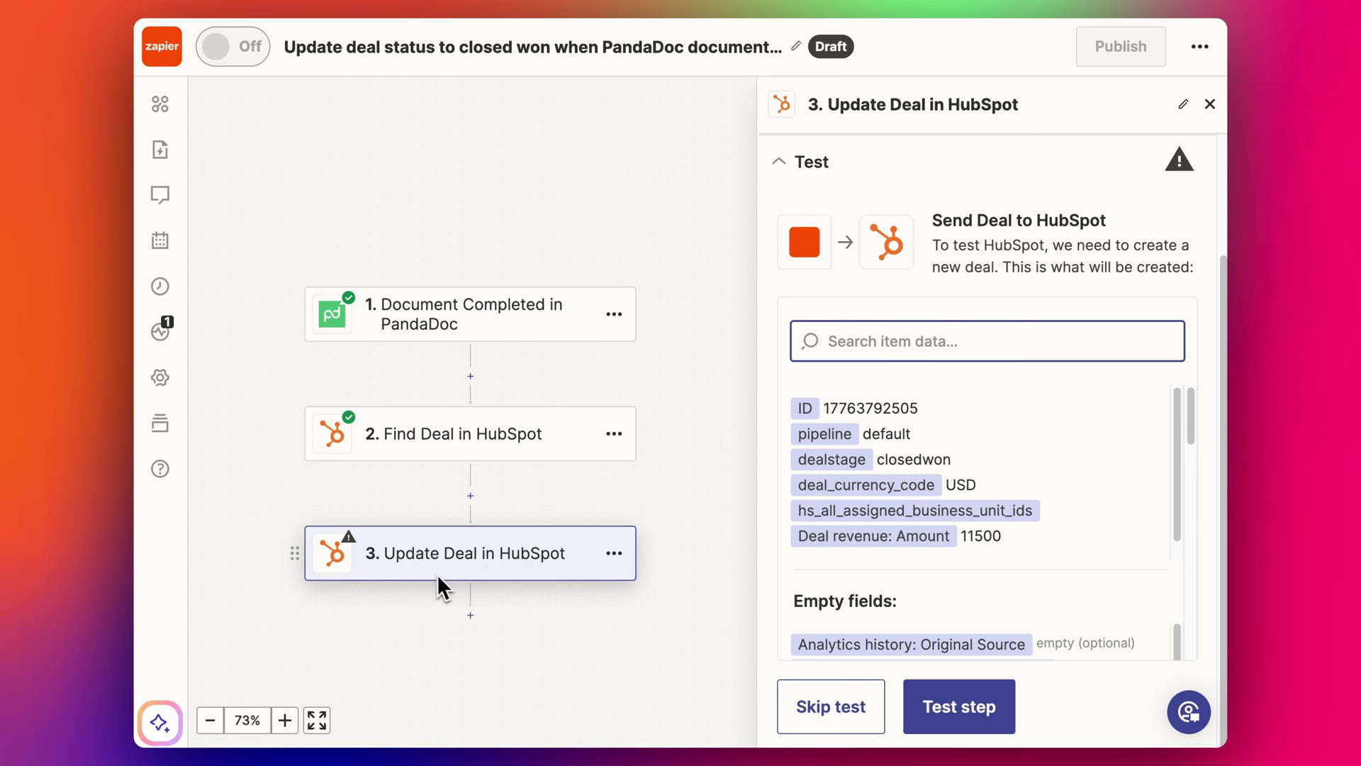
# Step: Review the action fields and clear the Grand Total Currency mapping from Deal revenue: Currency
pyautogui.scroll(2, 921, 489)
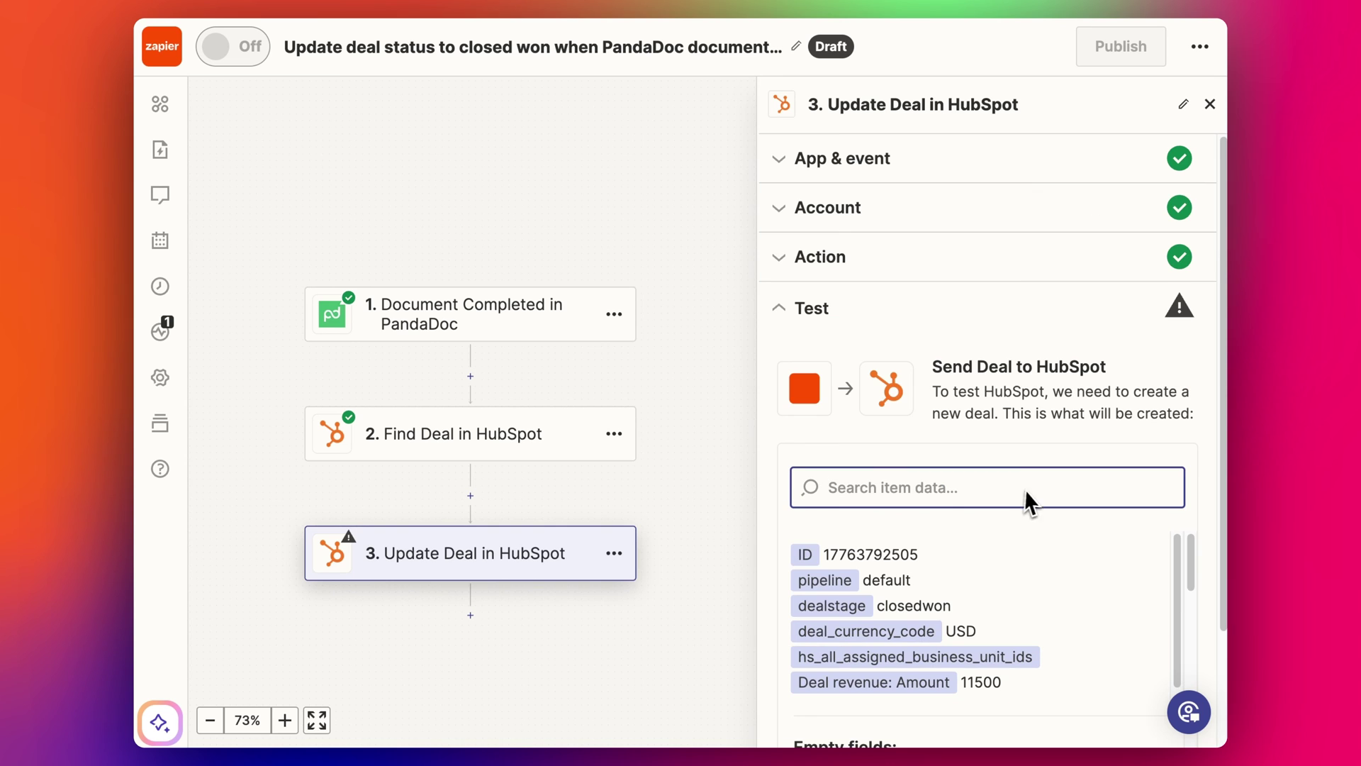
pyautogui.click(933, 289)
pyautogui.scroll(-6, 957, 461)
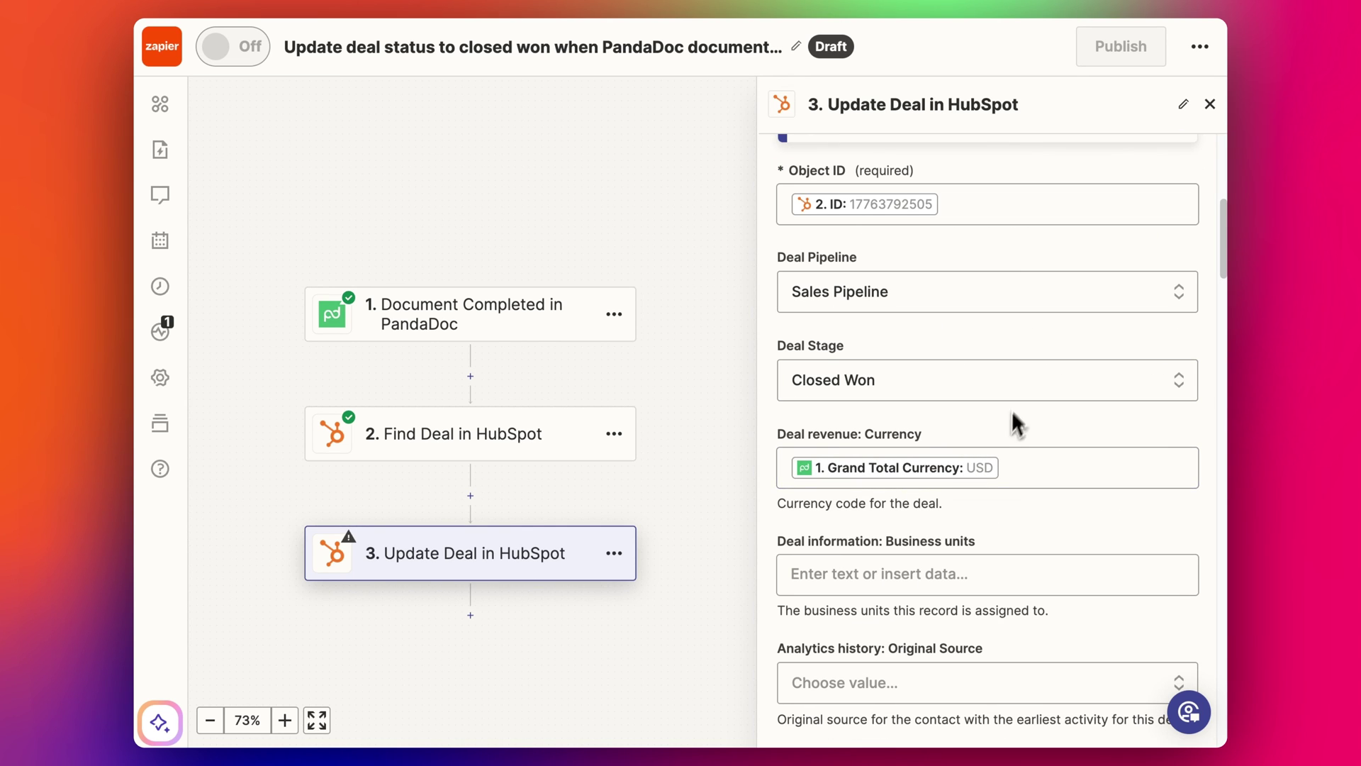
pyautogui.click(1045, 477)
pyautogui.press('BackSpace')
# Step: Test the Update Deal step, sending amount 11500 and stage closed won to HubSpot
pyautogui.scroll(-10, 1033, 447)
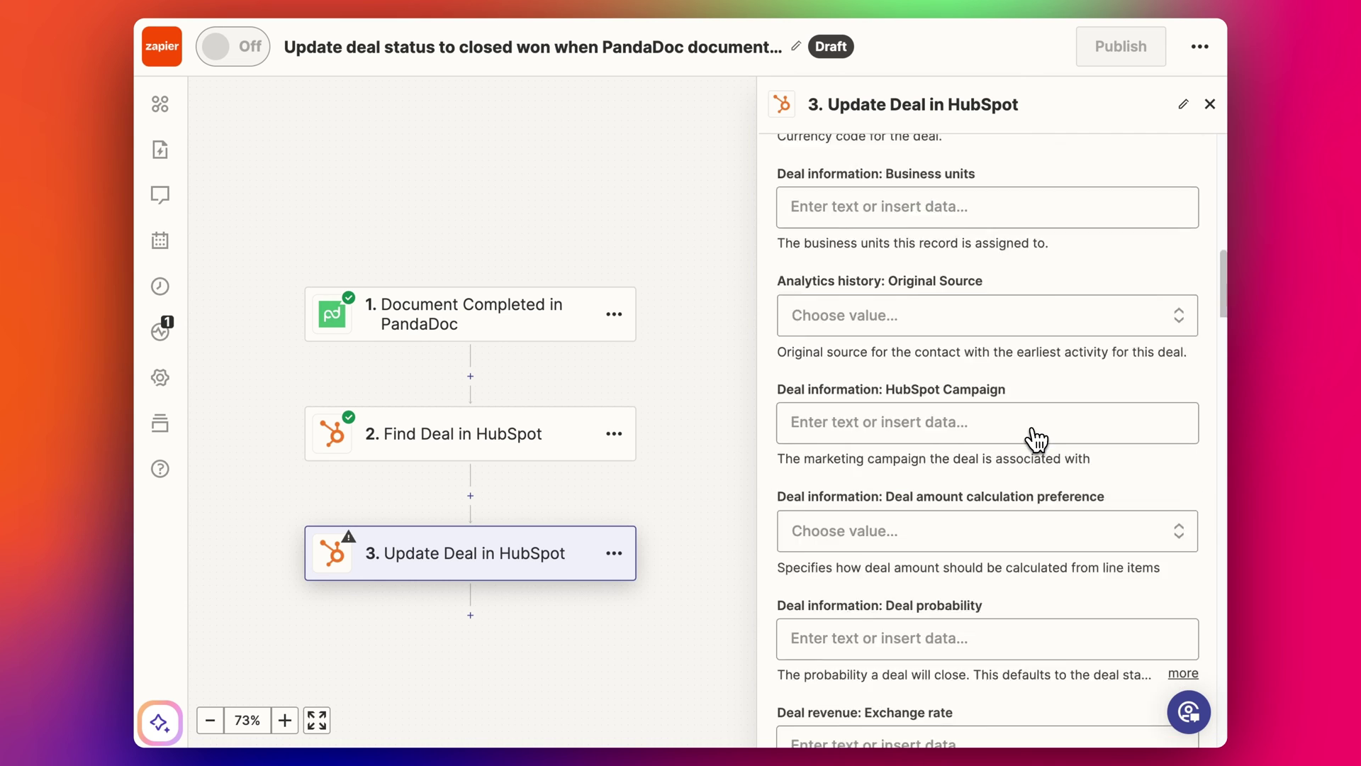
pyautogui.scroll(-10, 1035, 439)
pyautogui.click(995, 657)
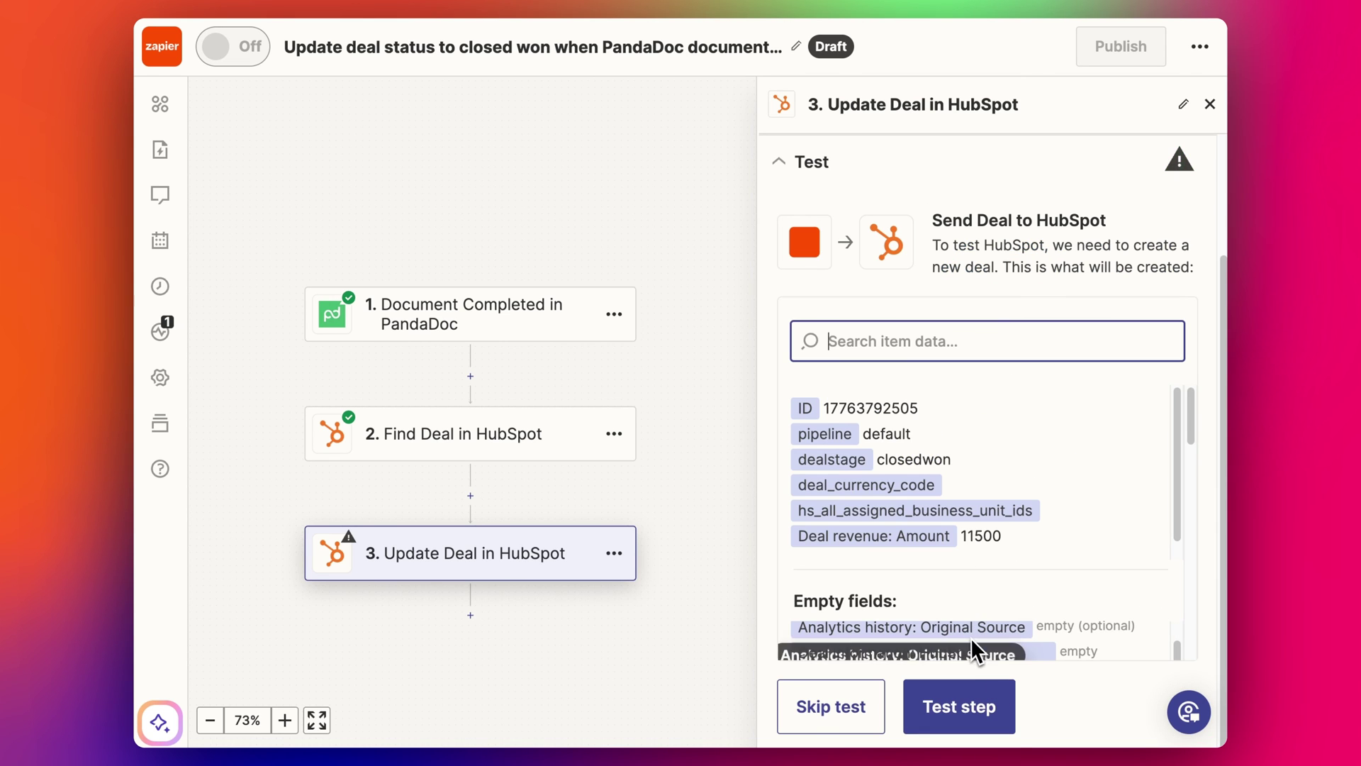
pyautogui.click(988, 714)
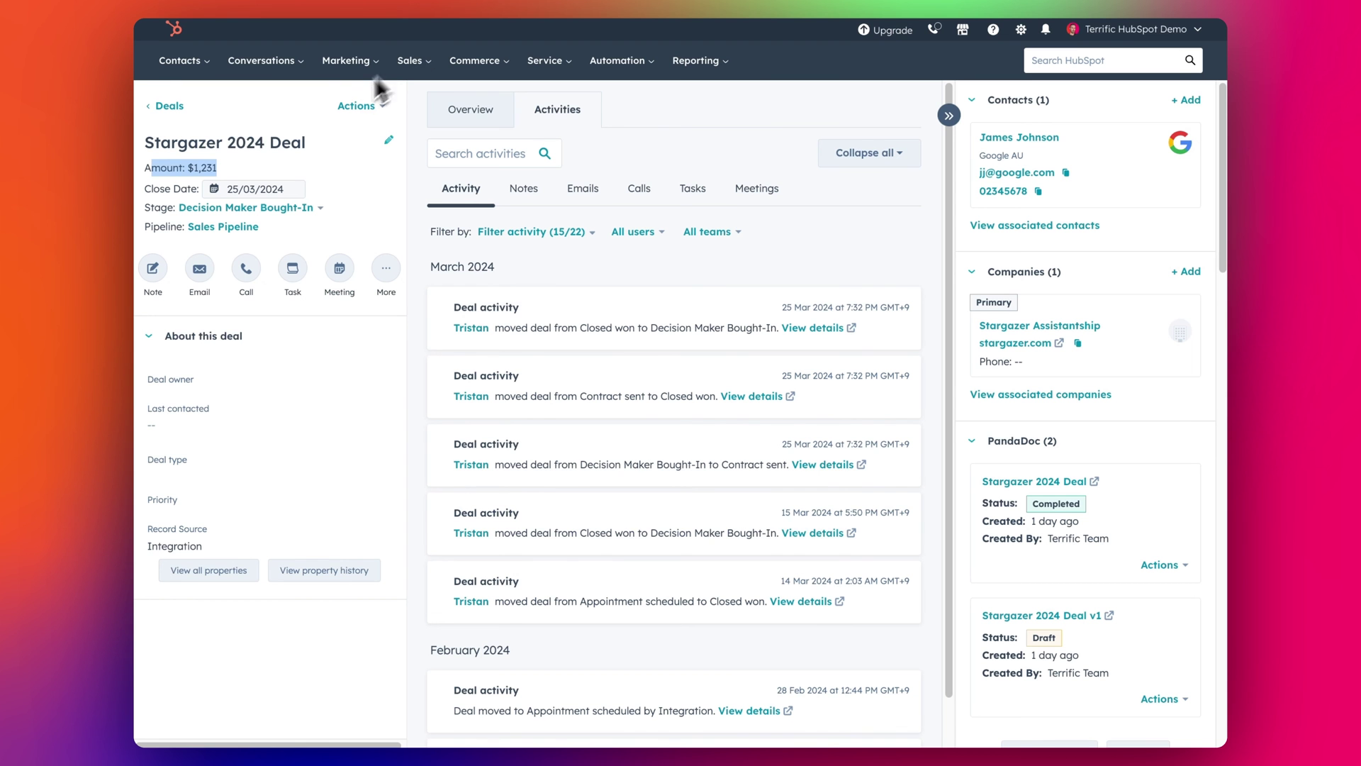
pyautogui.click(379, 89)
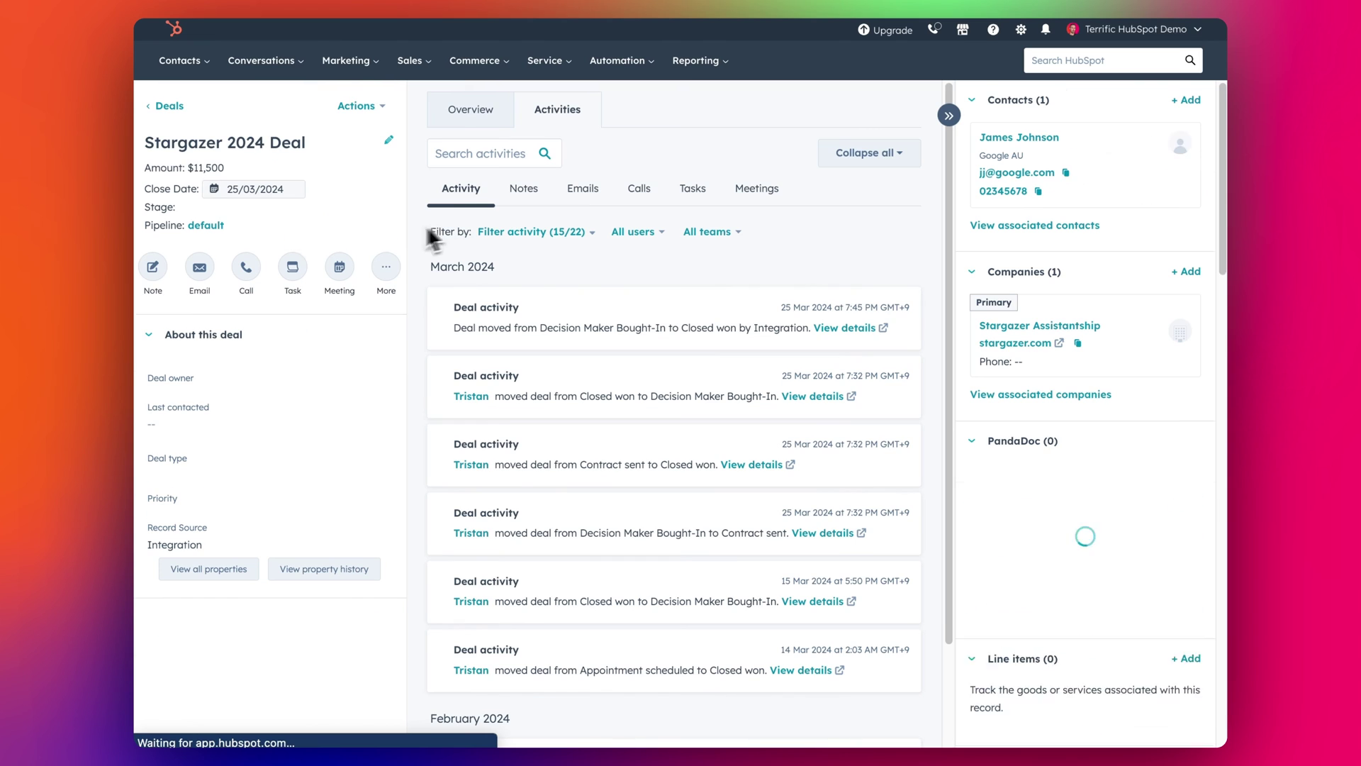
# Step: Confirm the deal's new $11,500 amount and view details of its Closed won stage change
pyautogui.tripleClick(170, 166)
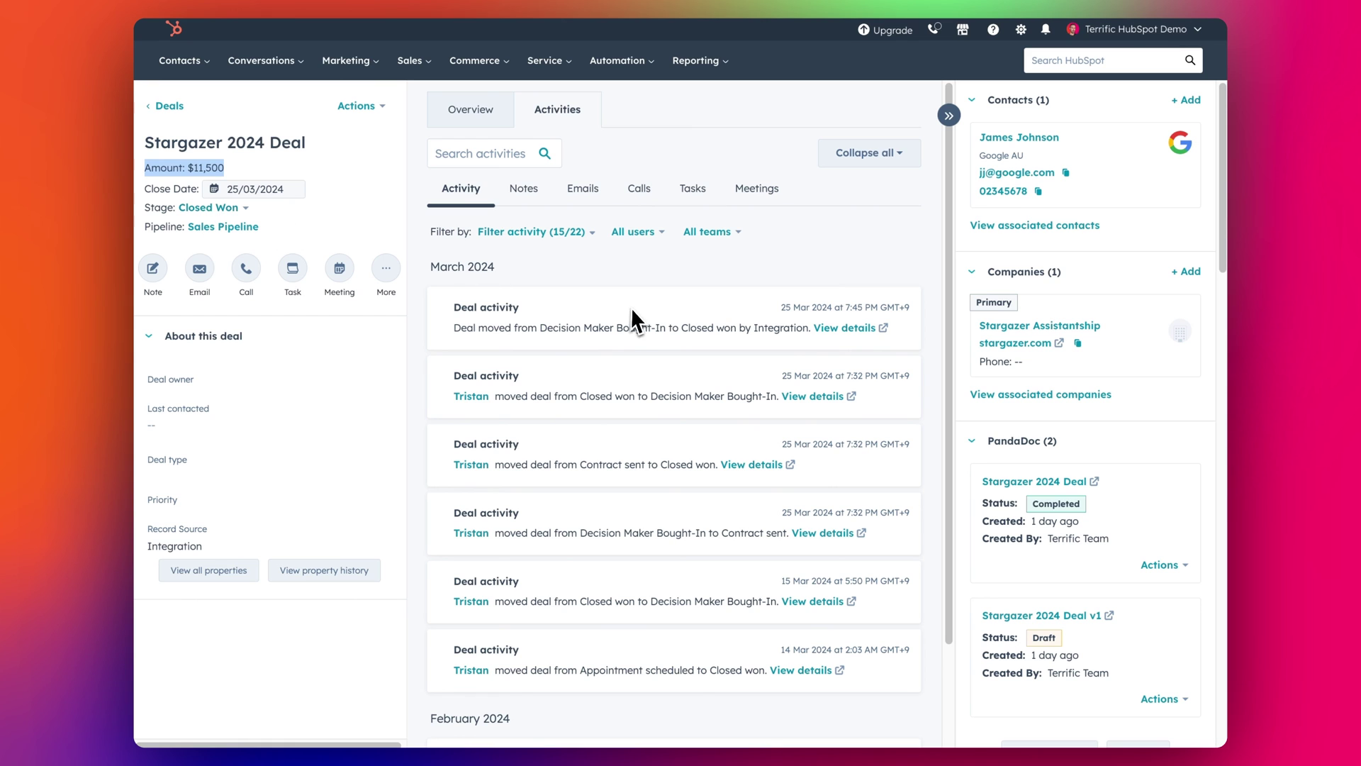
pyautogui.click(682, 399)
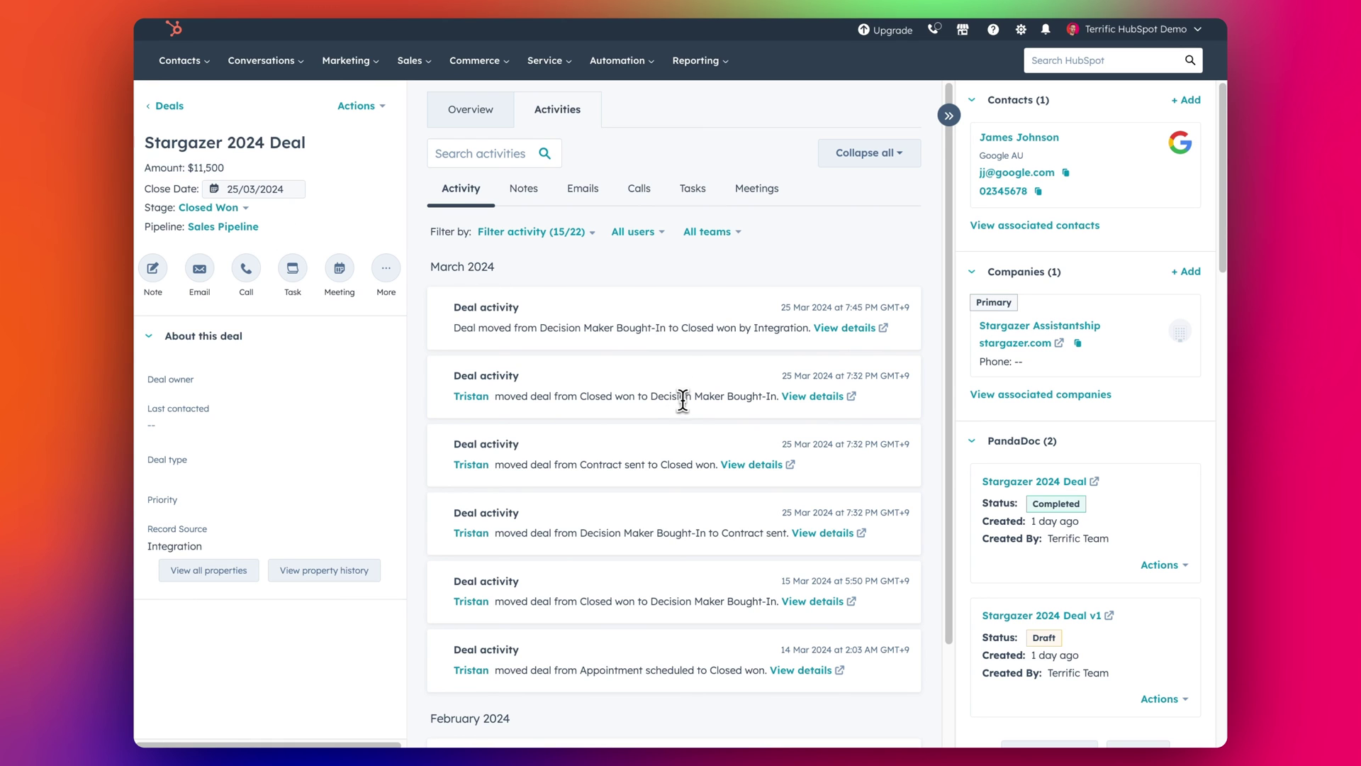
pyautogui.click(844, 328)
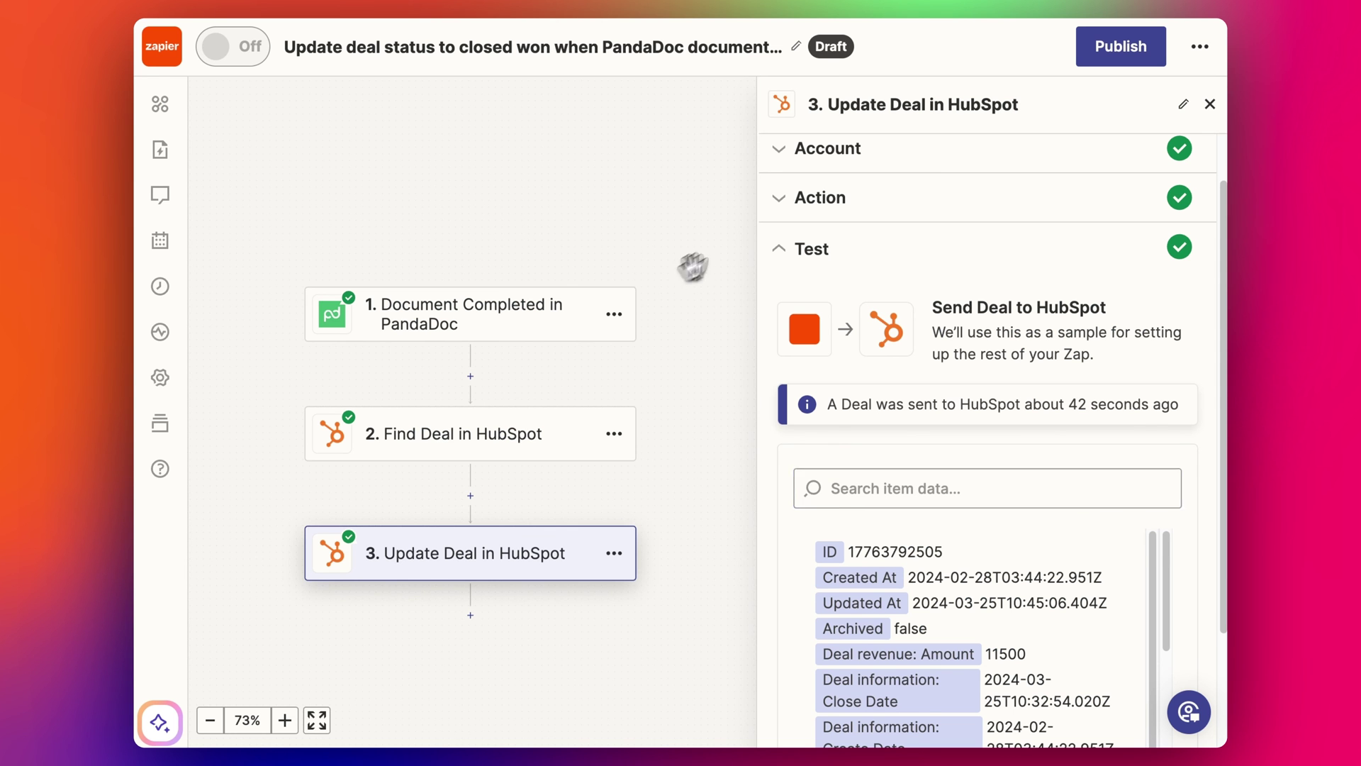
pyautogui.click(696, 274)
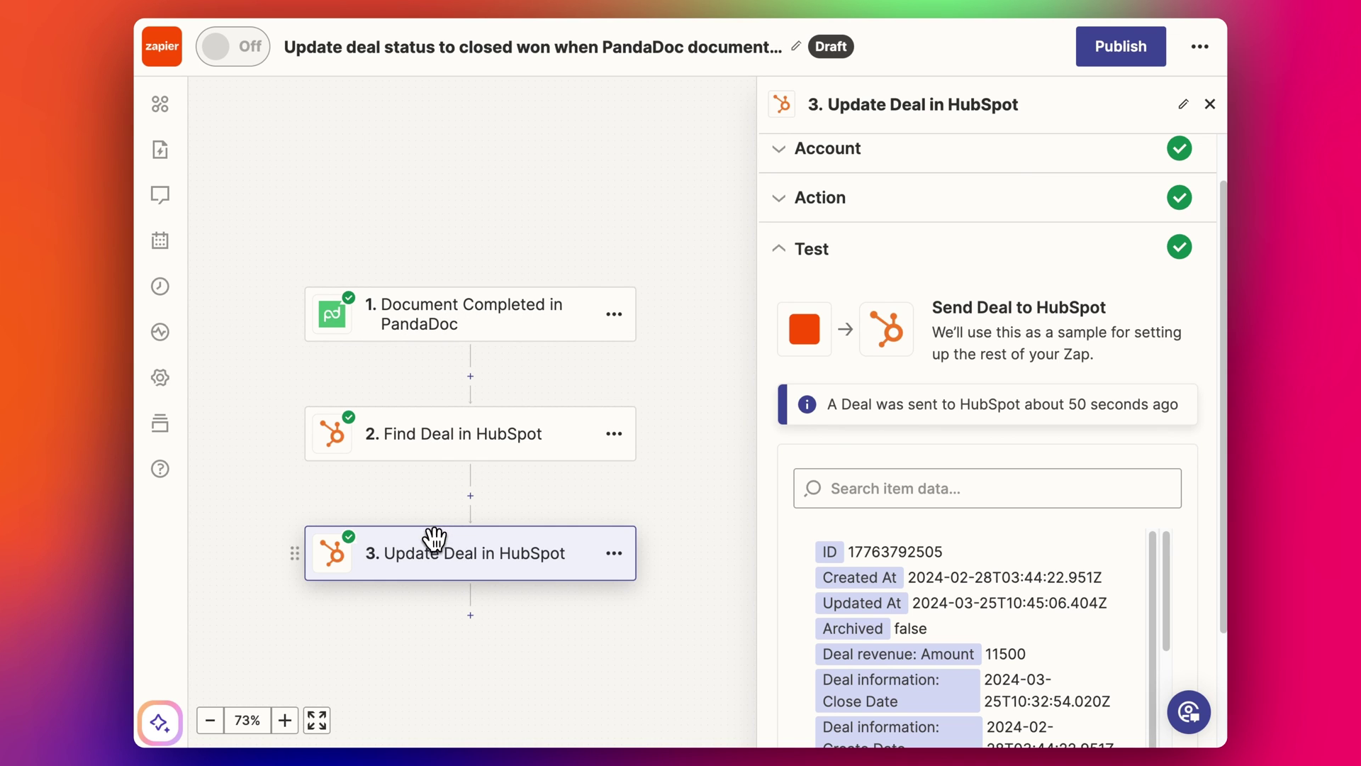
# Step: Add a fourth step using Slack's Send Channel Message event after Update Deal
pyautogui.click(472, 616)
pyautogui.click(599, 179)
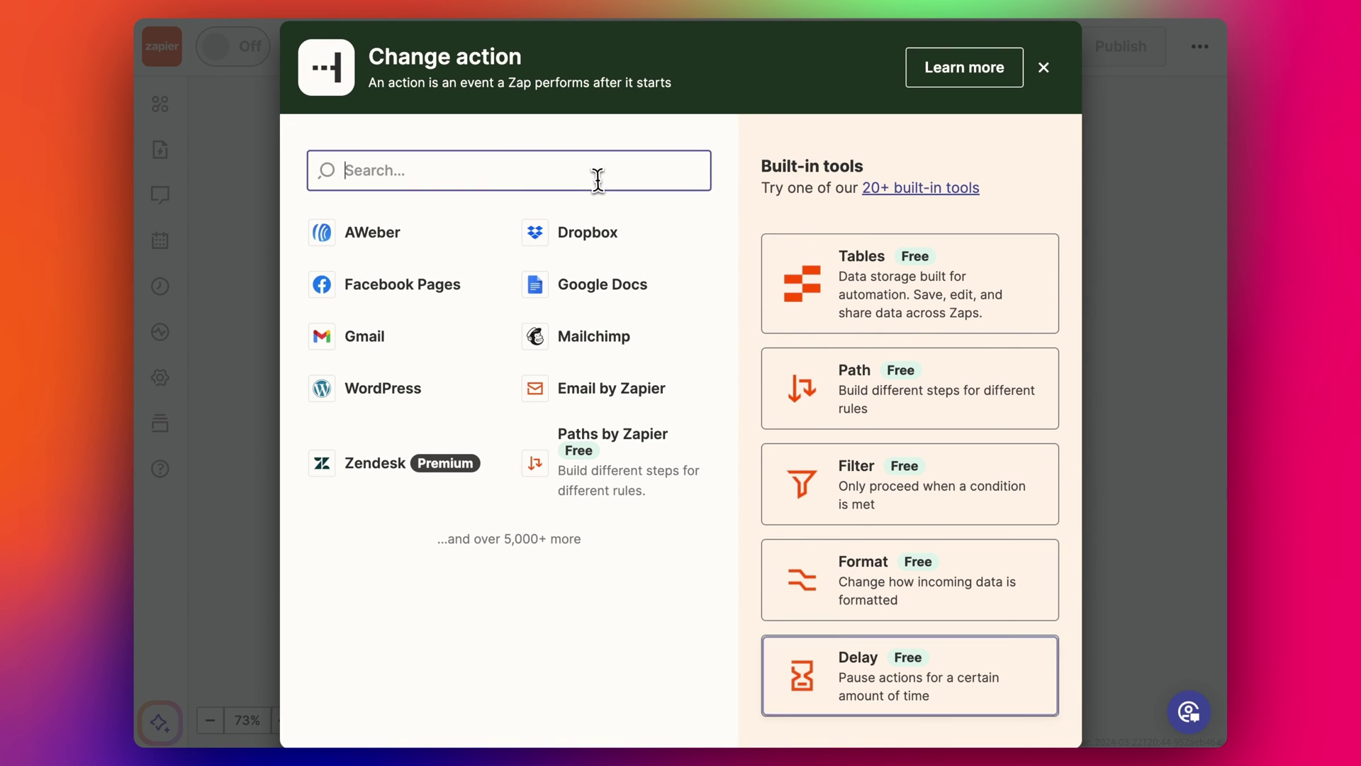
pyautogui.write('slack')
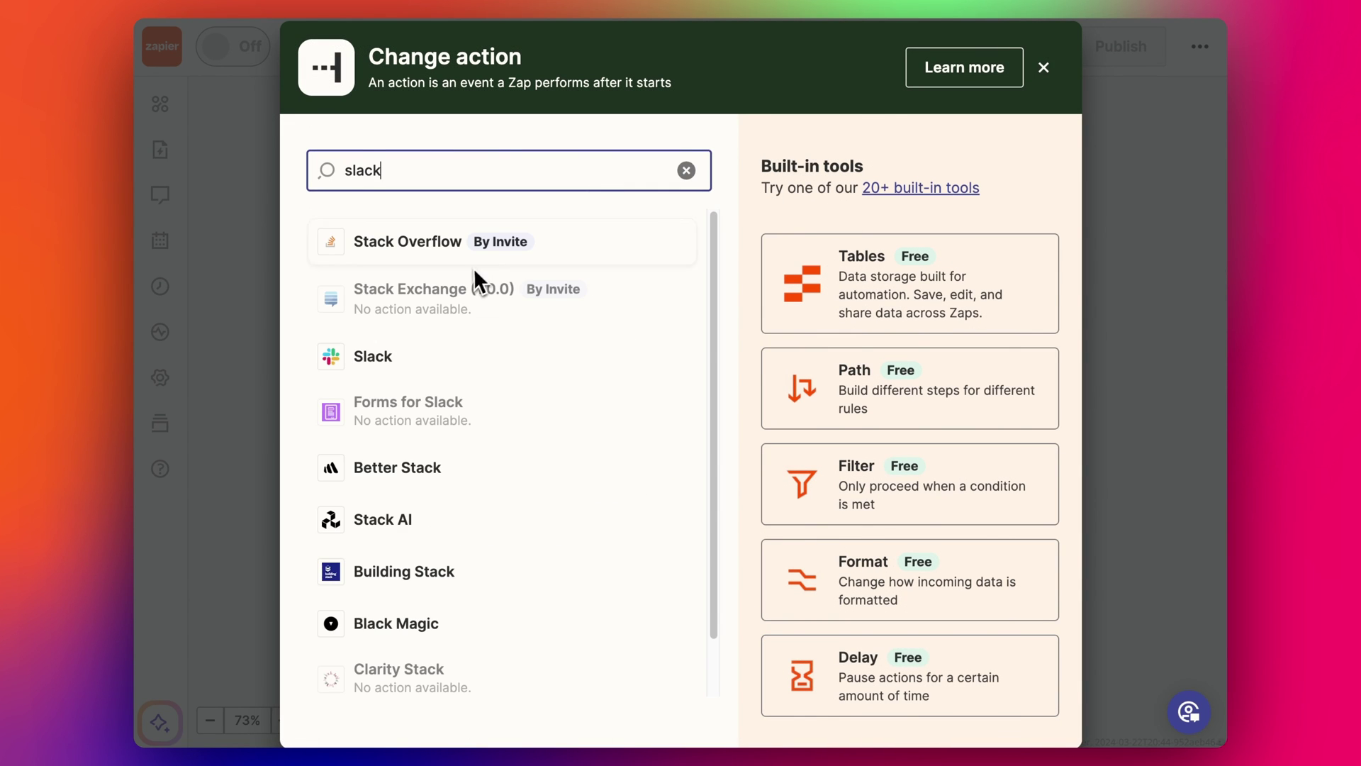
pyautogui.click(429, 379)
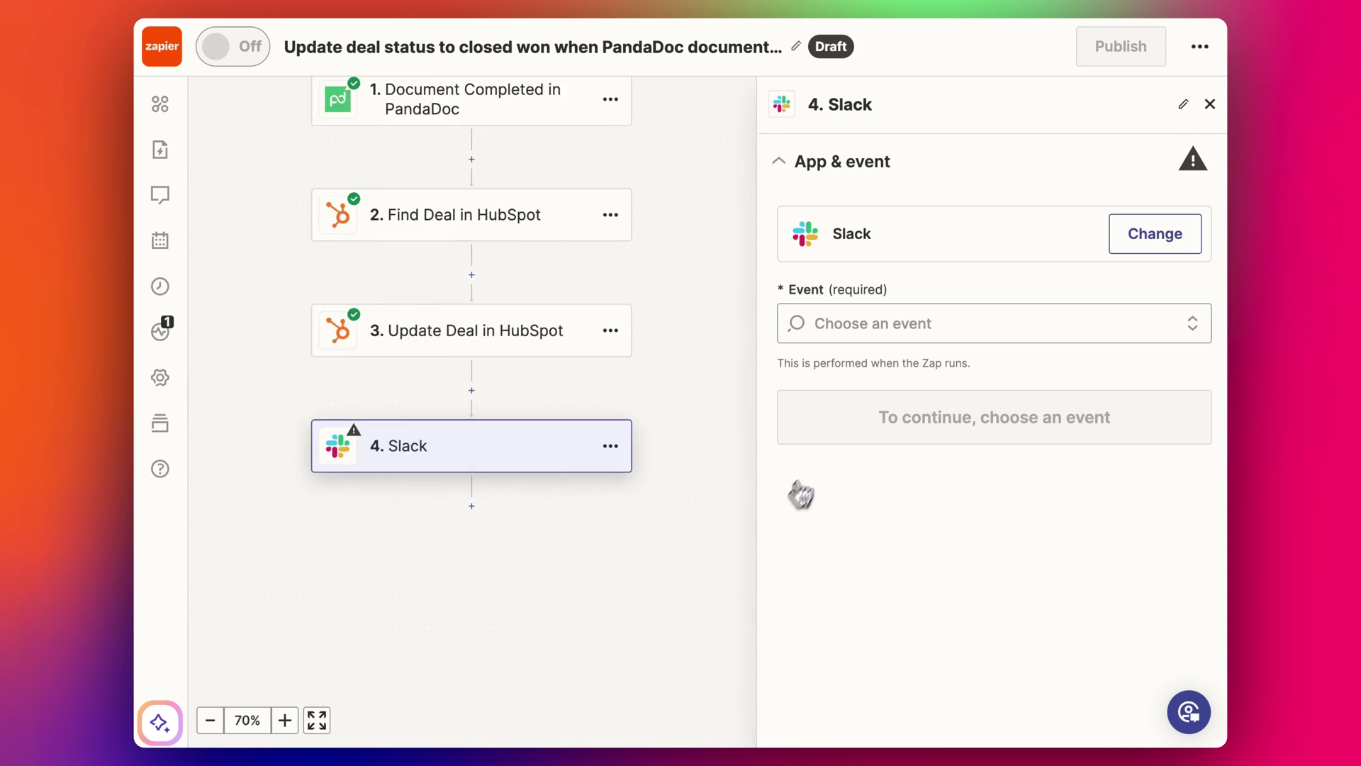
pyautogui.click(877, 322)
pyautogui.scroll(-3, 988, 443)
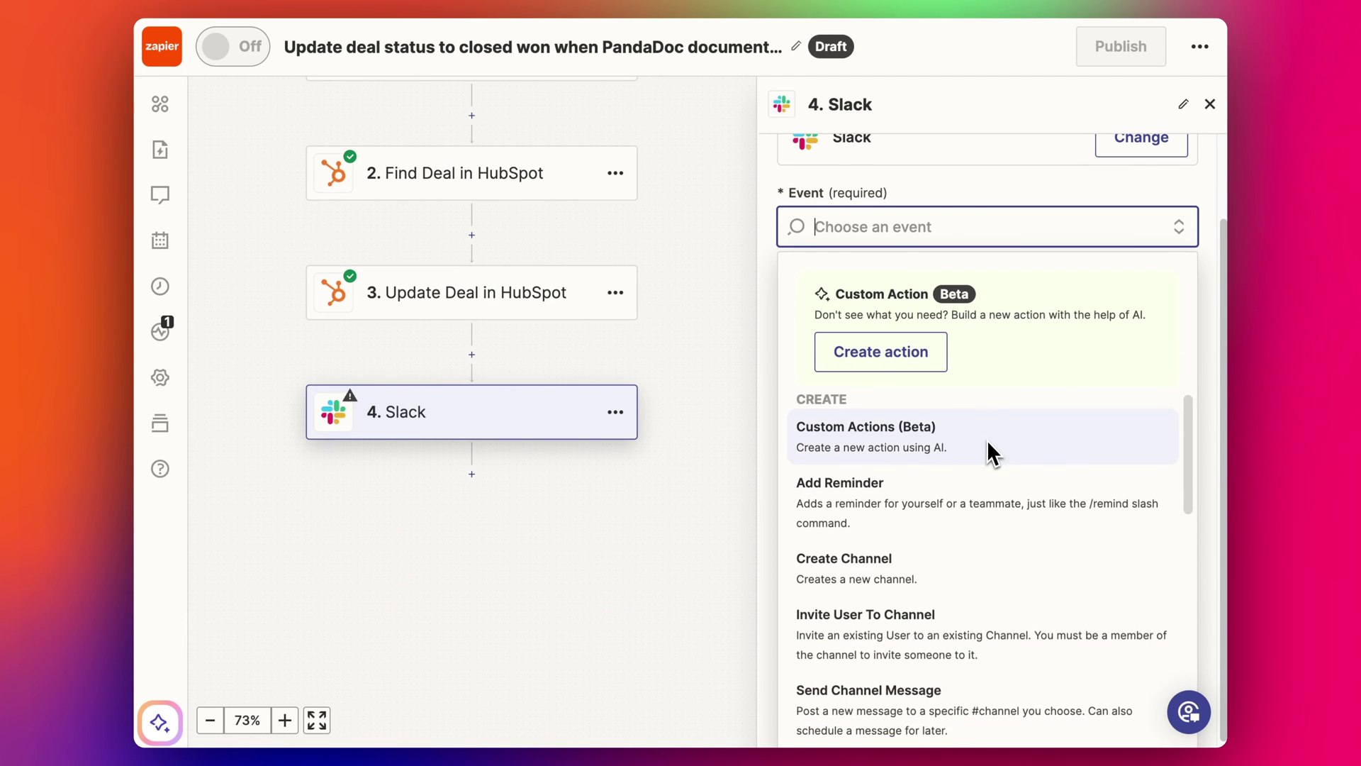
pyautogui.scroll(-3, 938, 568)
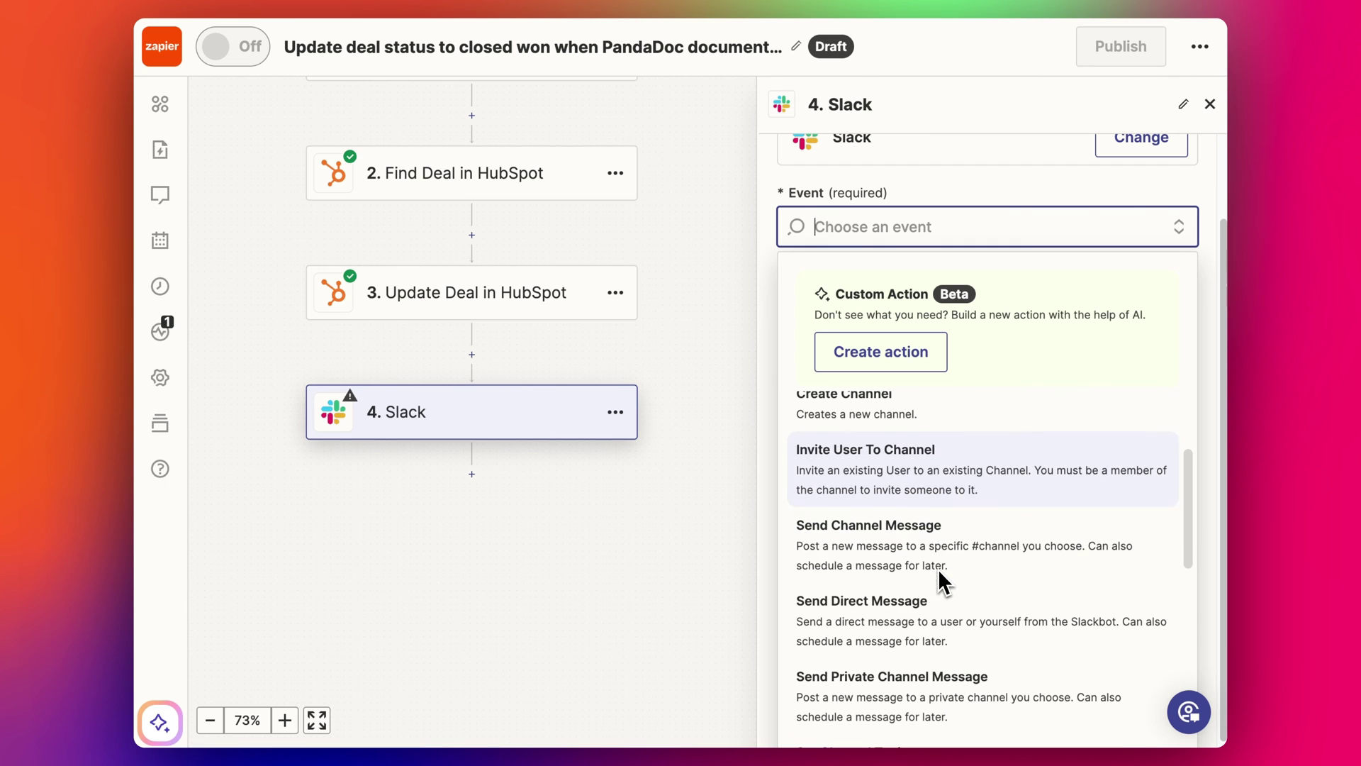
pyautogui.click(924, 532)
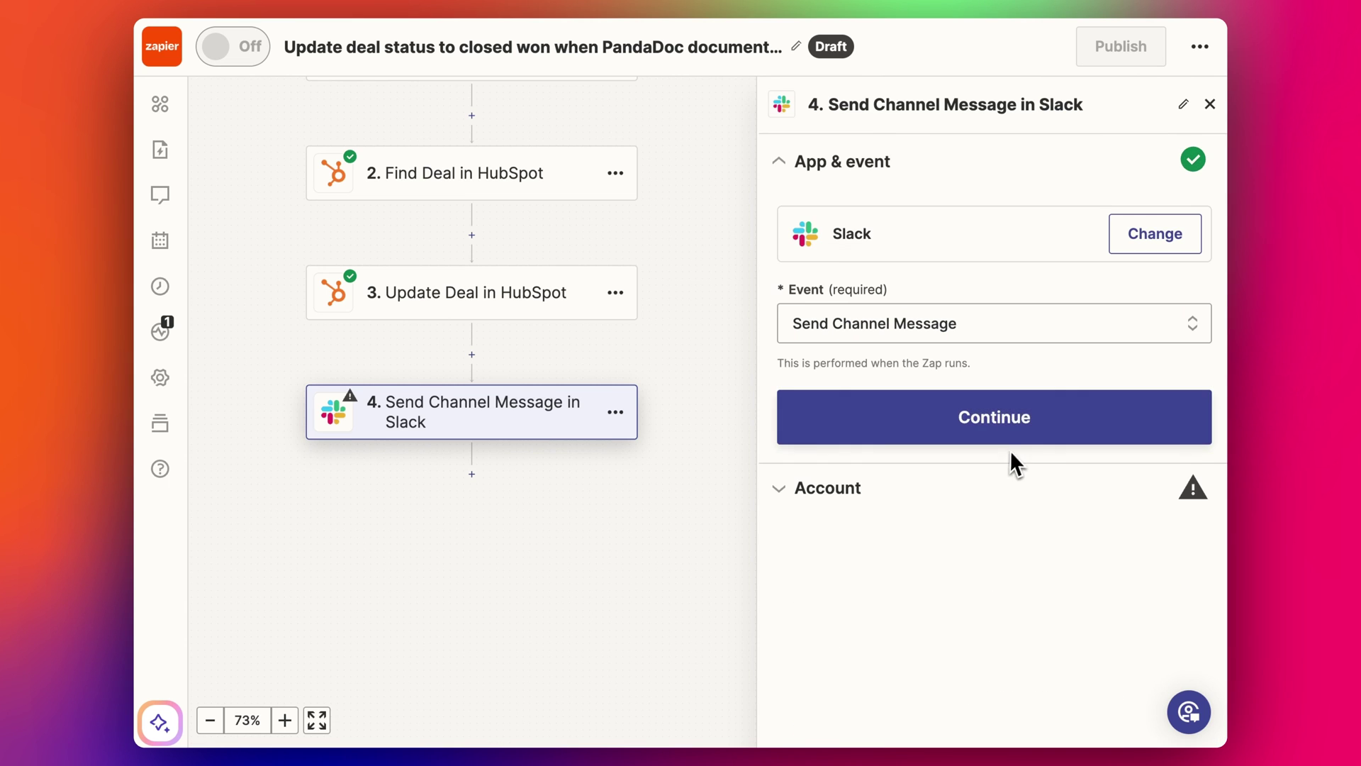
pyautogui.click(950, 410)
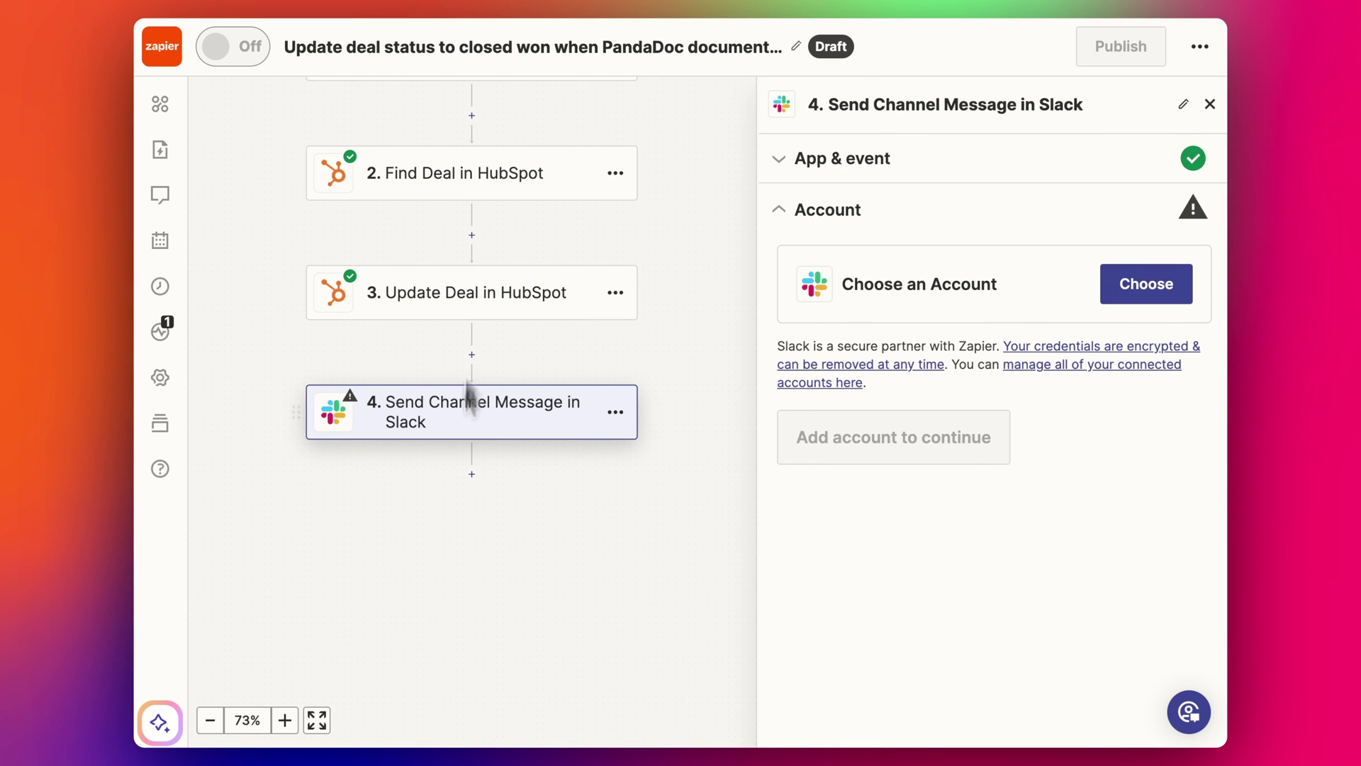
pyautogui.scroll(3, 494, 329)
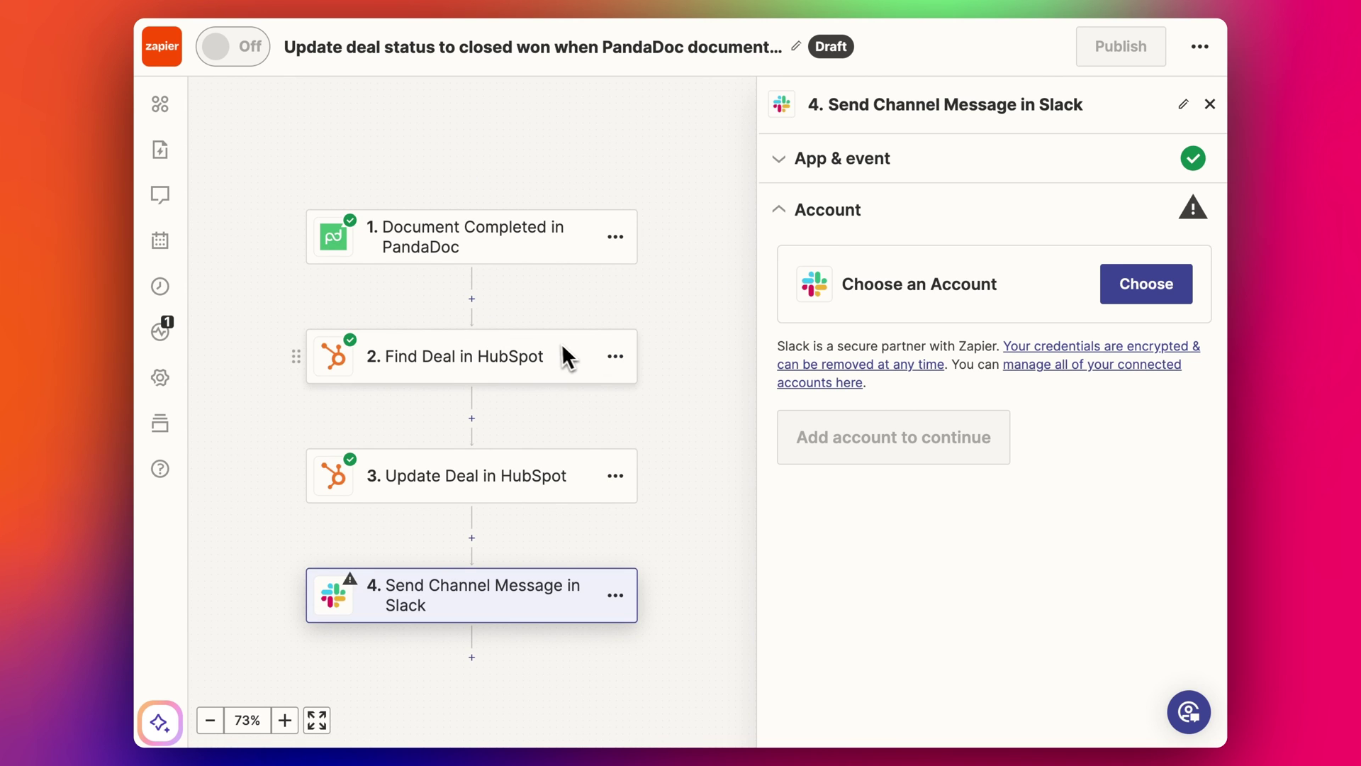